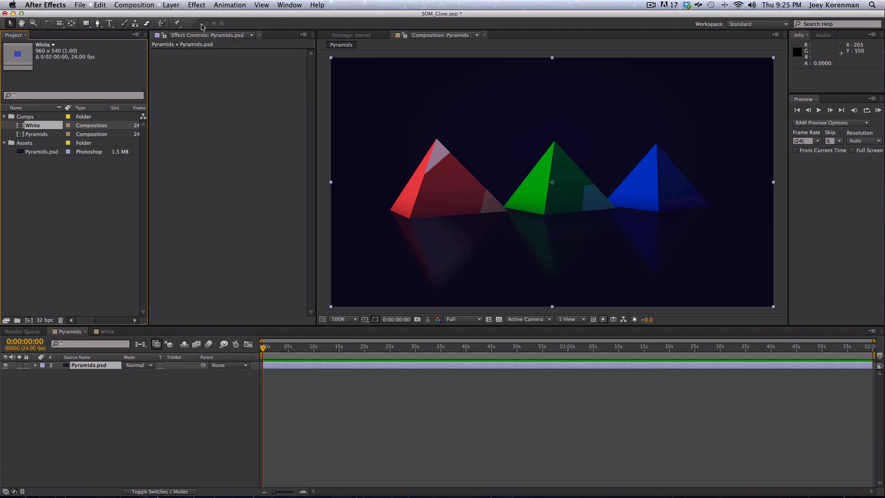
# Apply the Stylize Glow effect to the Pyramids.psd layer in the Pyramids composition.
pyautogui.click(195, 5)
pyautogui.click(188, 7)
pyautogui.click(89, 365)
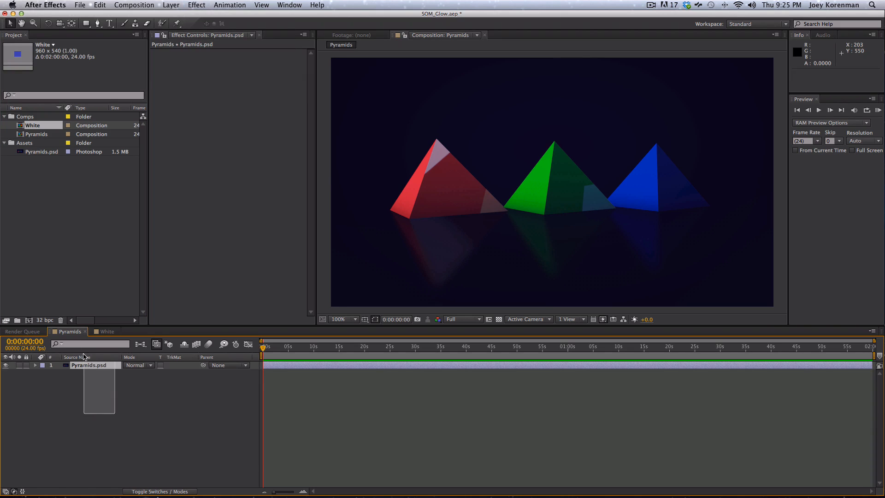
pyautogui.click(196, 5)
pyautogui.moveTo(230, 191)
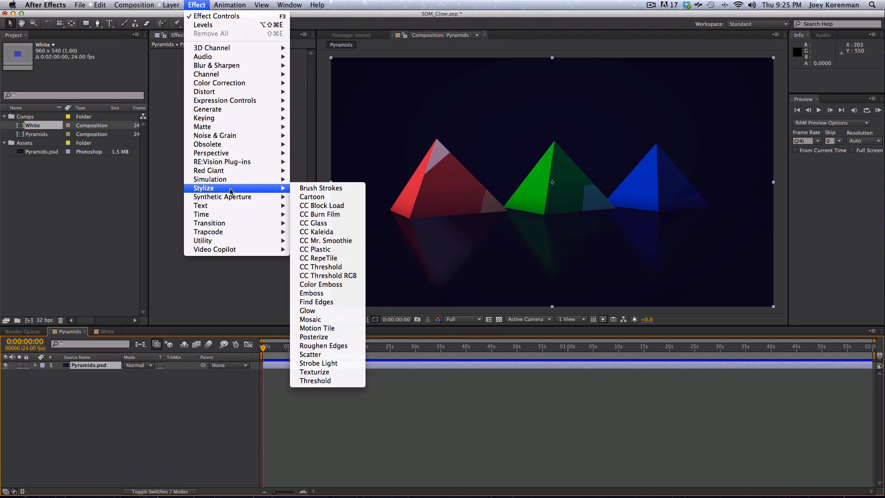
pyautogui.click(309, 310)
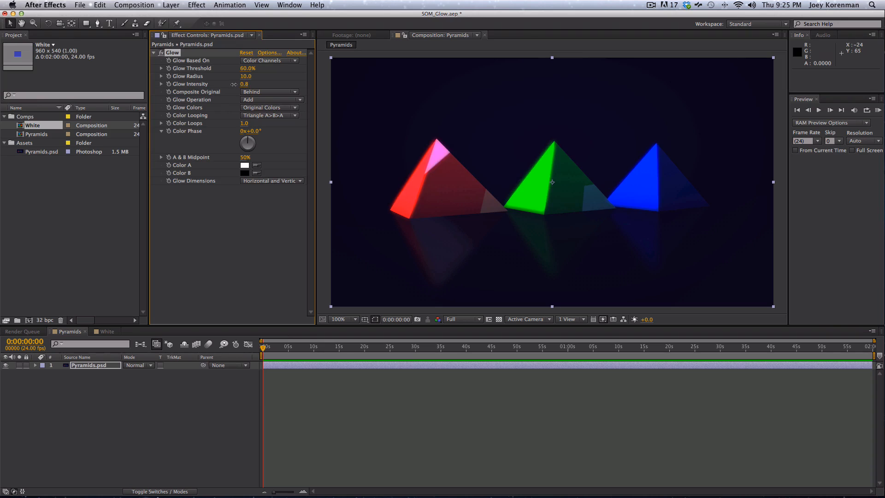
# Set the Glow's intensity to 0.4, radius to 29 and threshold to 71.8%, and delete the effect from the pyramids layer.
pyautogui.moveTo(234, 84); pyautogui.dragTo(219, 89)
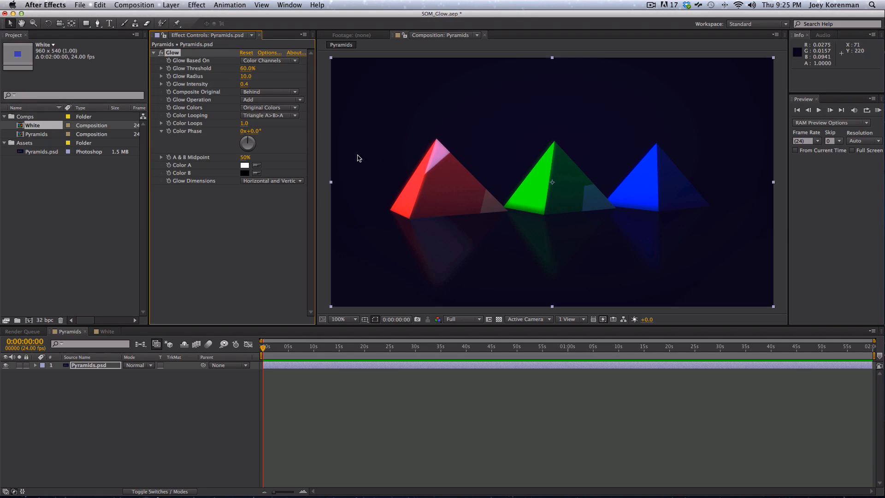
pyautogui.moveTo(245, 77); pyautogui.dragTo(252, 76)
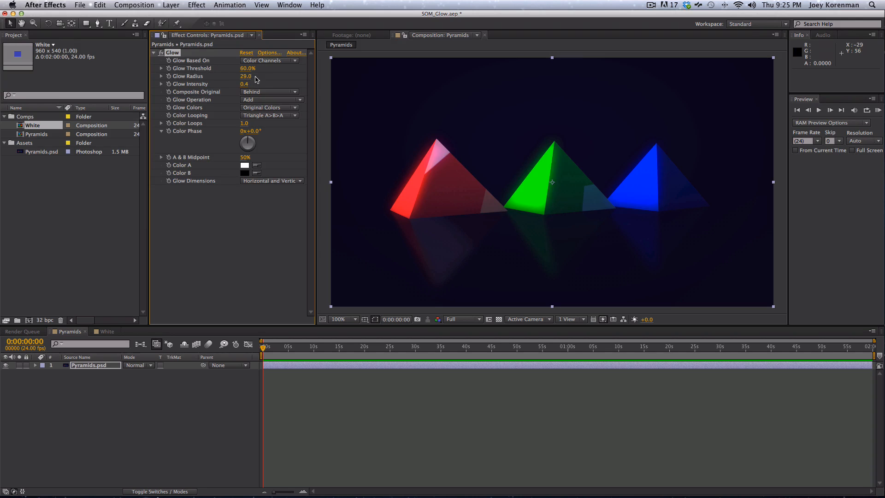
pyautogui.moveTo(244, 68); pyautogui.dragTo(255, 68)
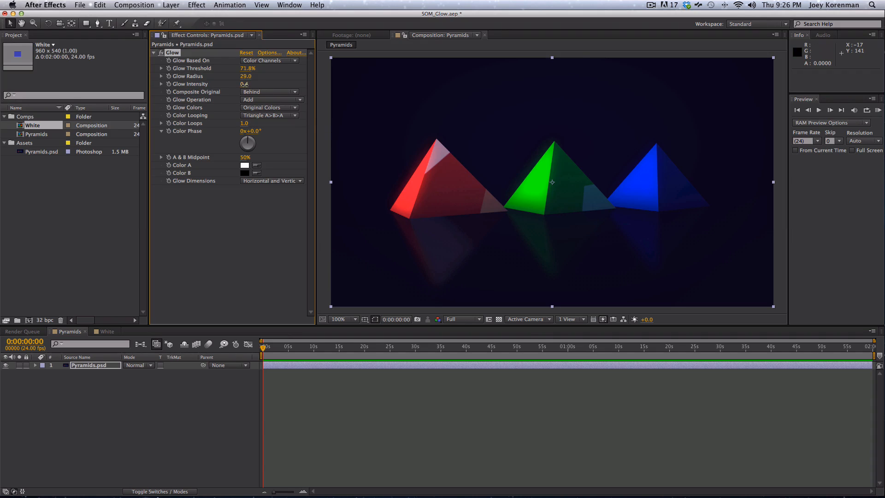
pyautogui.moveTo(251, 84); pyautogui.dragTo(253, 84)
pyautogui.press('BackSpace')
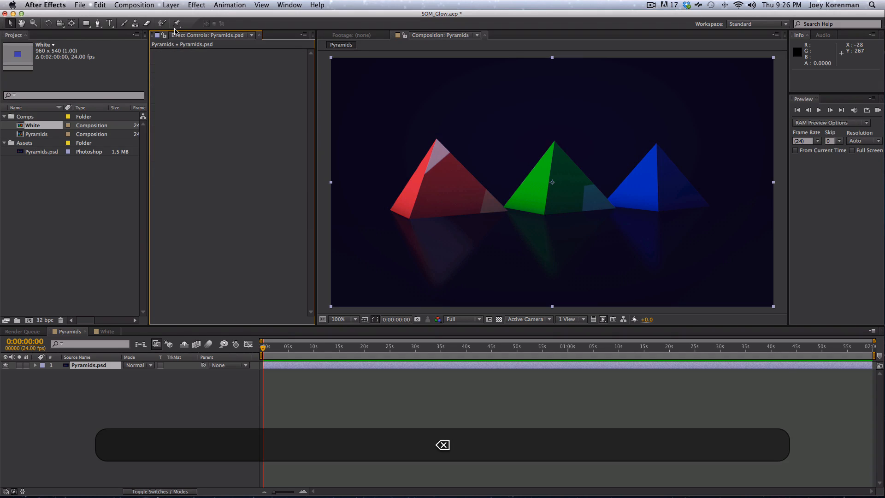
# Apply the Glow effect to Shape Layer 1 in the White composition.
pyautogui.click(113, 332)
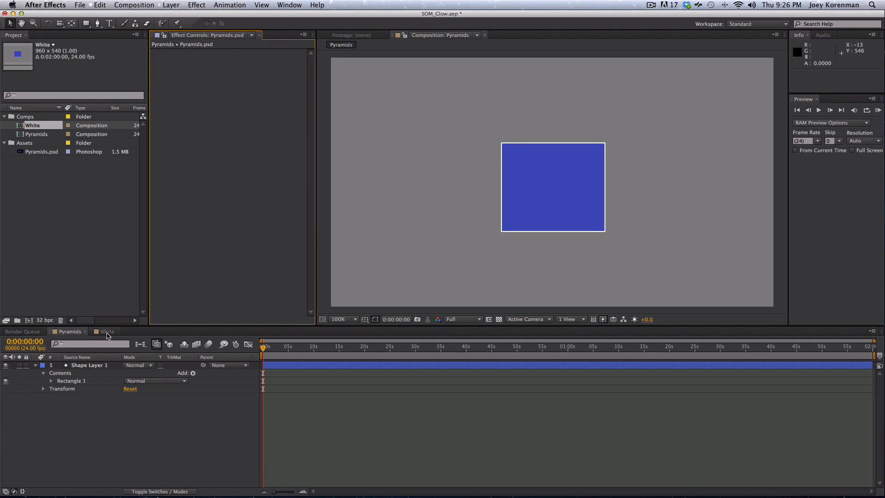
pyautogui.click(105, 368)
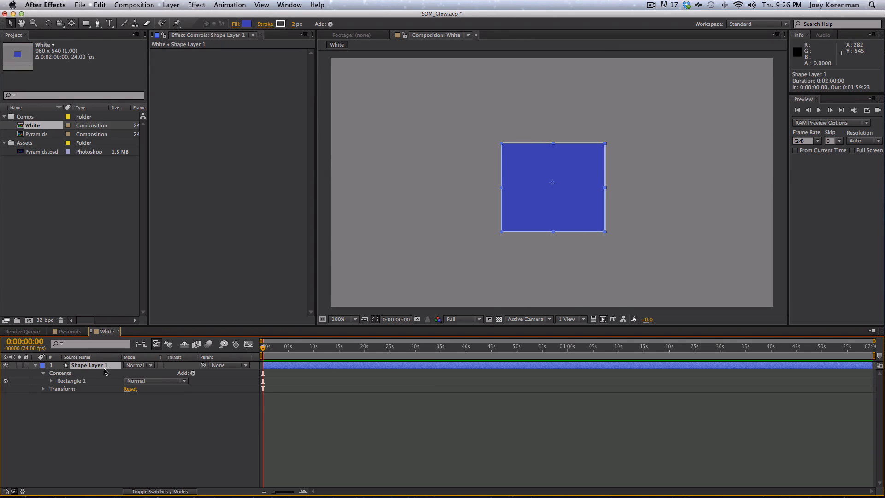
pyautogui.click(197, 5)
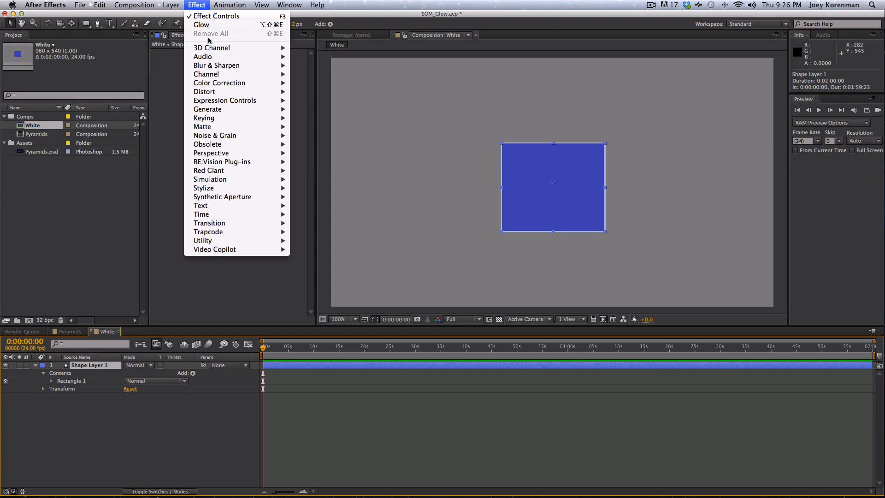
pyautogui.click(213, 25)
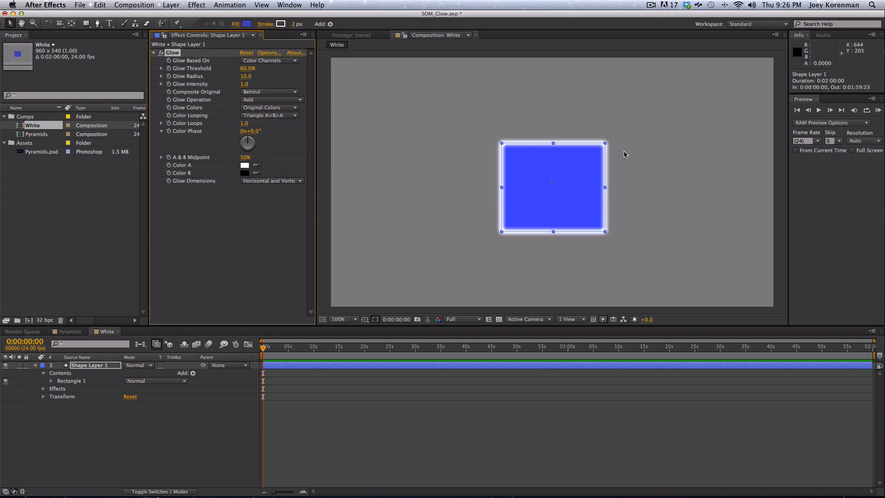
# Set the rectangle's Glow Radius to 52 and its Glow Intensity to 0.
pyautogui.moveTo(244, 76); pyautogui.dragTo(655, 208)
pyautogui.click(501, 416)
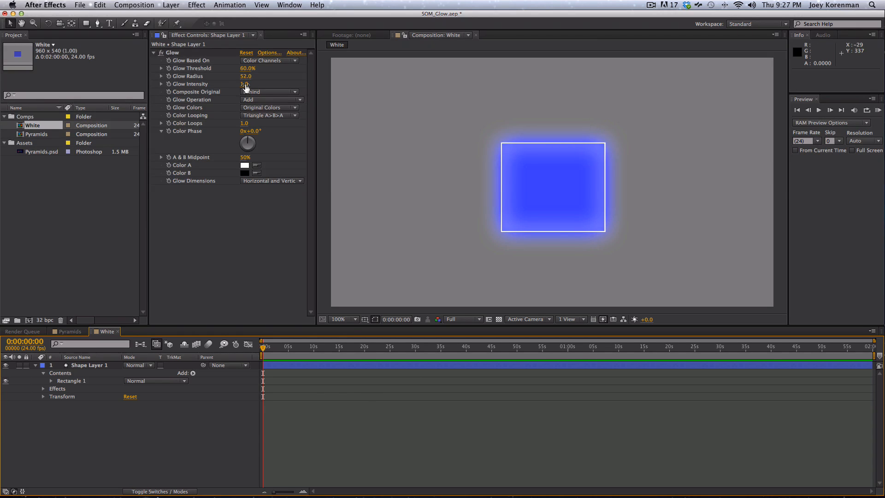
pyautogui.moveTo(245, 86); pyautogui.dragTo(120, 126)
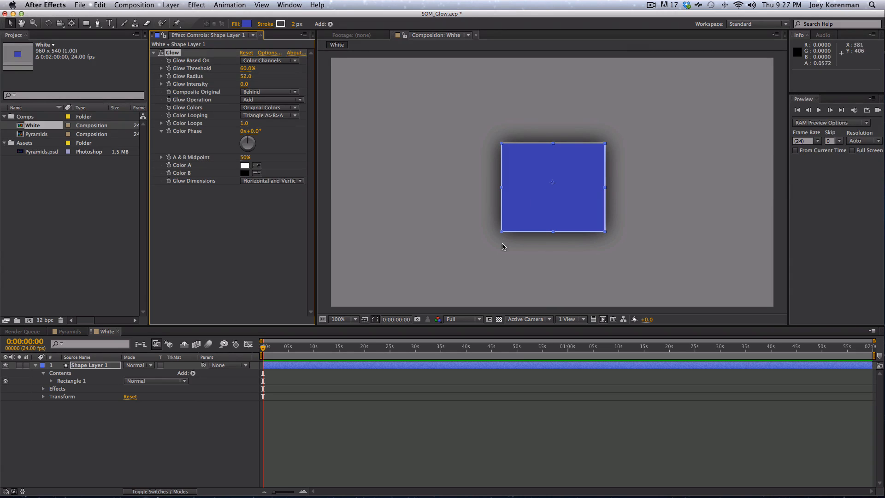
pyautogui.click(622, 198)
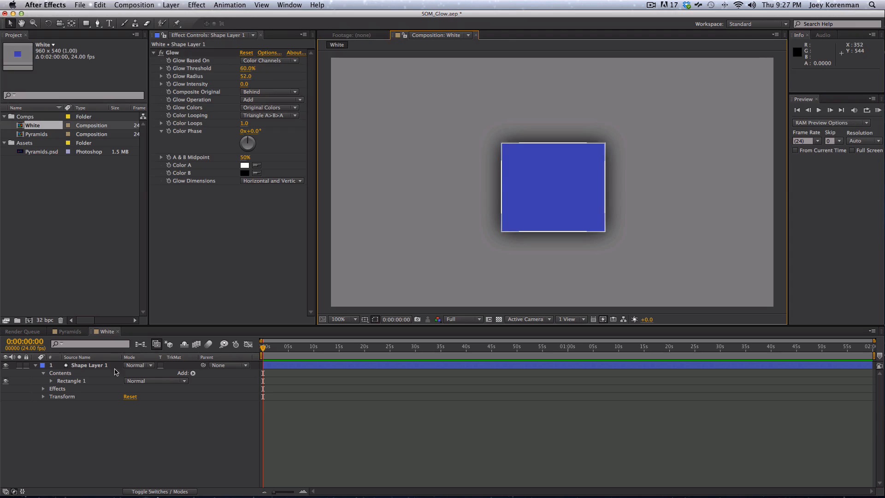
# Reduce the Glow Radius on Shape Layer 1 to 0.
pyautogui.click(98, 366)
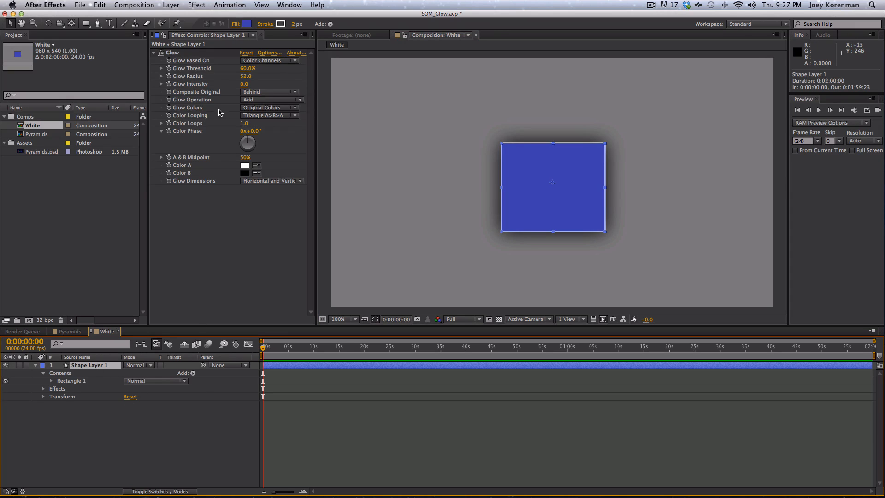
pyautogui.click(247, 76)
pyautogui.moveTo(246, 76); pyautogui.dragTo(139, 99)
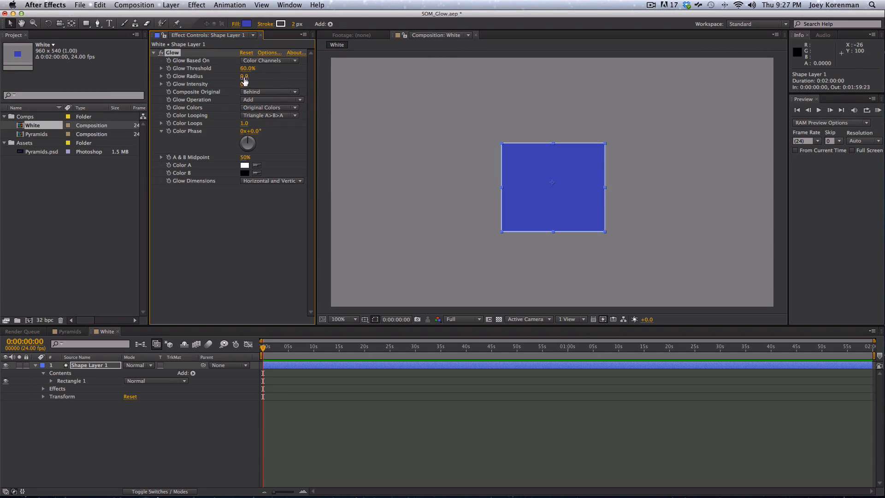
# Raise the Glow Radius to 91 and the Glow Intensity to 0.6, and delete the Glow from Shape Layer 1.
pyautogui.moveTo(240, 76); pyautogui.dragTo(253, 90)
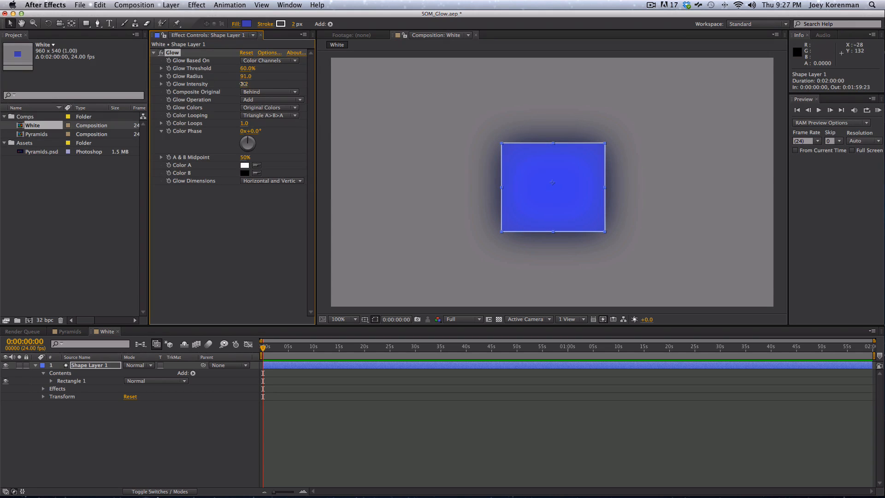
pyautogui.moveTo(243, 84); pyautogui.dragTo(258, 84)
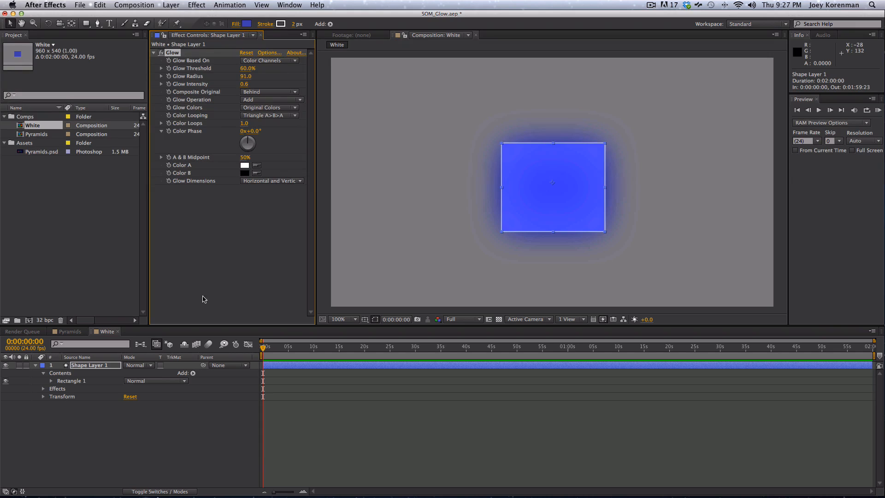
pyautogui.press('BackSpace')
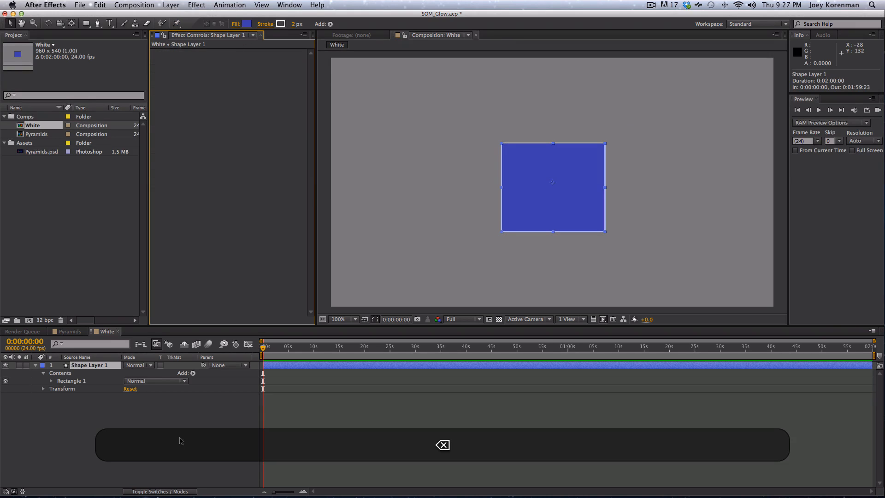
# Return to the Pyramids composition and duplicate the Pyramids.psd layer.
pyautogui.click(70, 332)
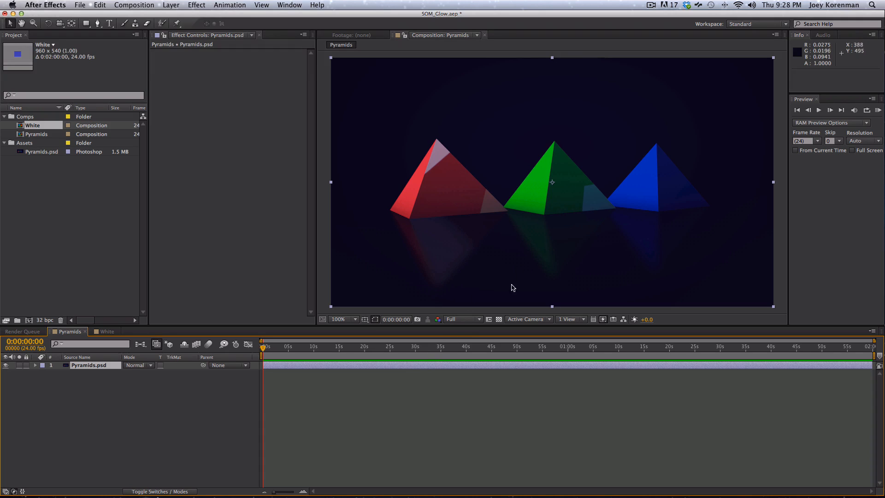
pyautogui.click(304, 383)
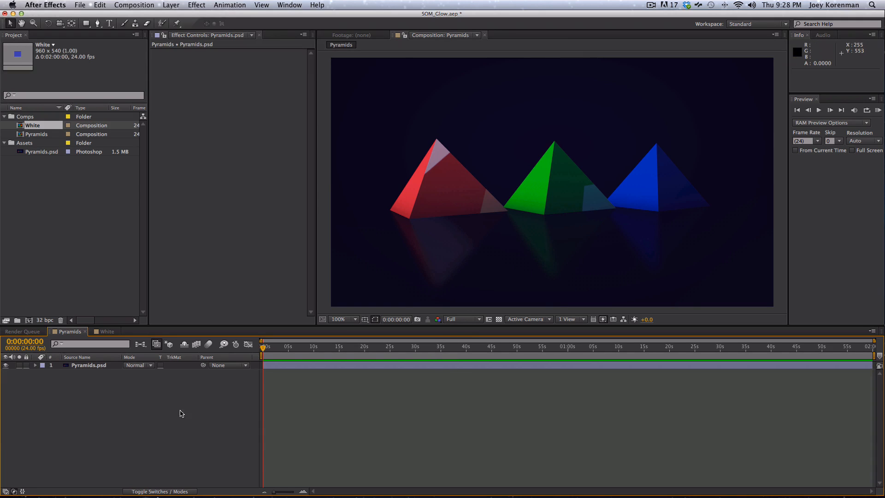
pyautogui.click(87, 367)
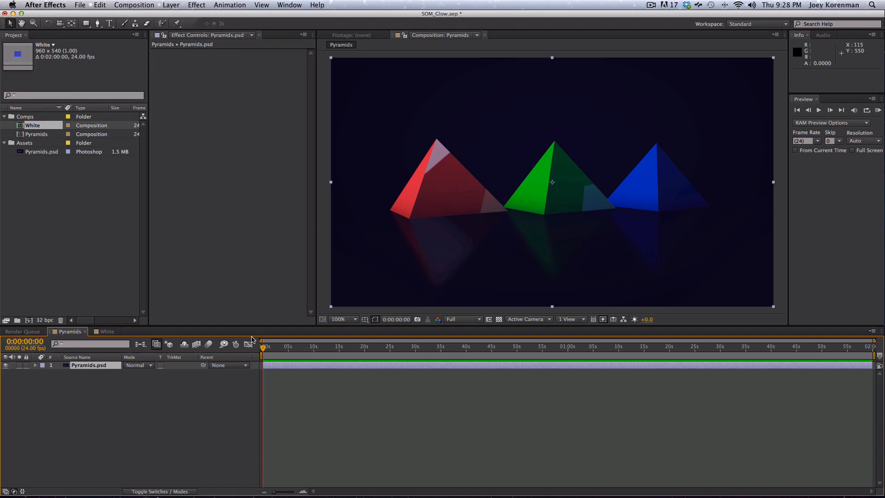
pyautogui.click(123, 420)
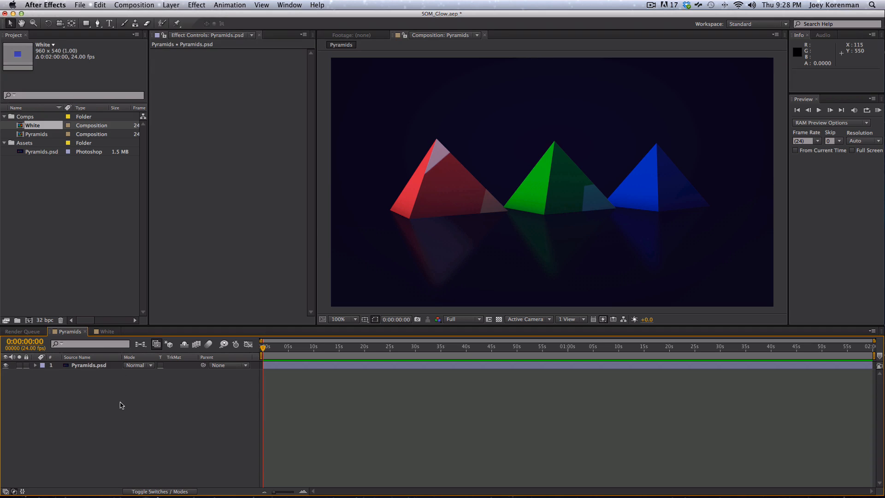
pyautogui.click(106, 365)
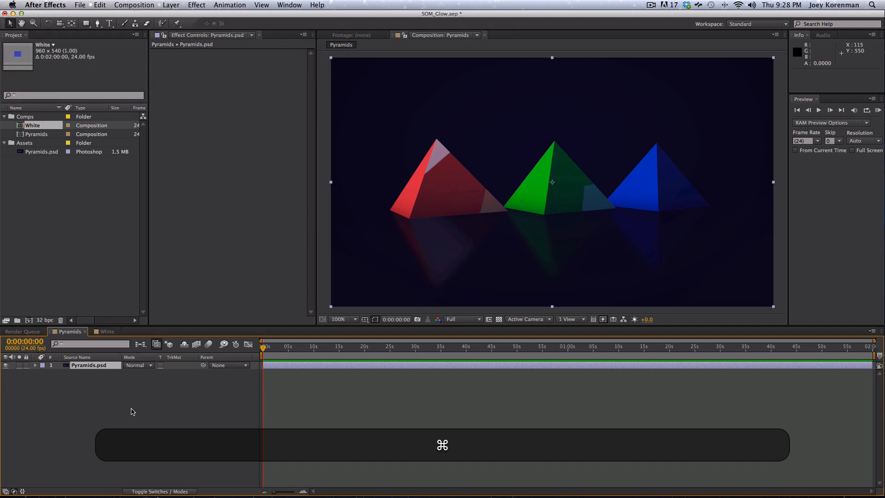
pyautogui.hotkey('ctrl', 'd')
pyautogui.click(102, 365)
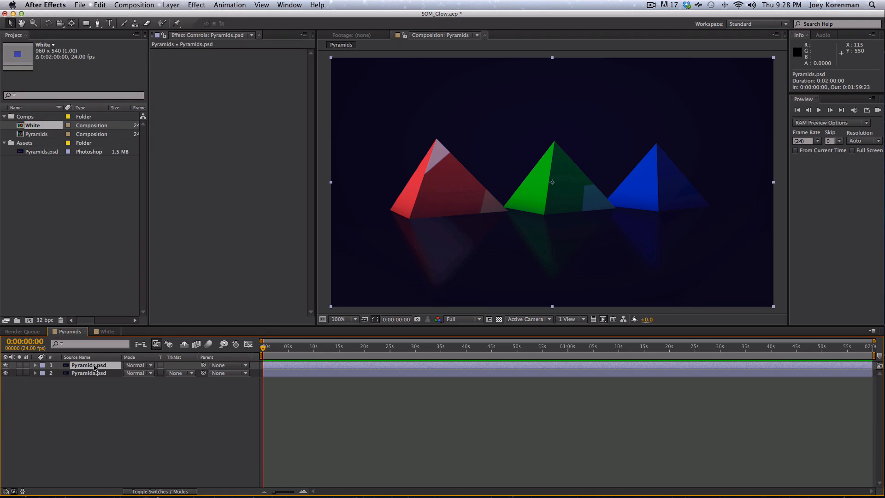
# Apply a Fast Blur with a Blurriness of 48 to the upper copy of Pyramids.psd.
pyautogui.click(196, 5)
pyautogui.press('Escape')
pyautogui.click(197, 5)
pyautogui.moveTo(233, 65)
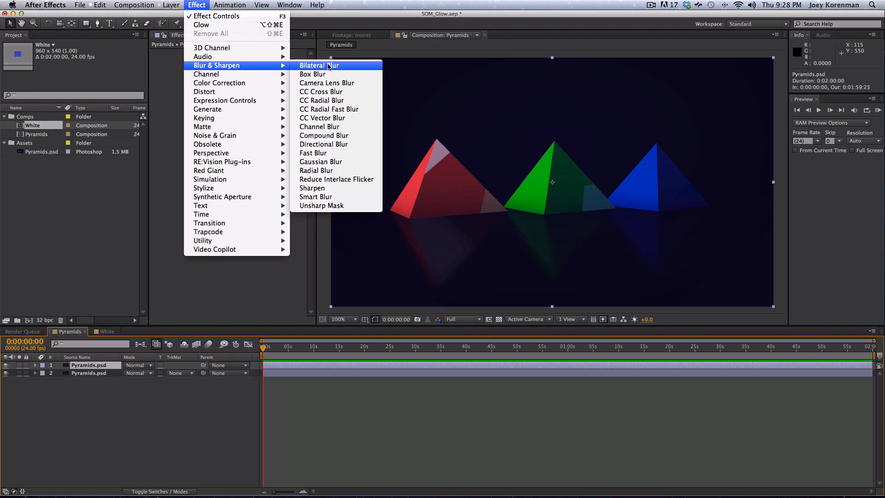
pyautogui.click(322, 153)
pyautogui.moveTo(248, 61); pyautogui.dragTo(264, 60)
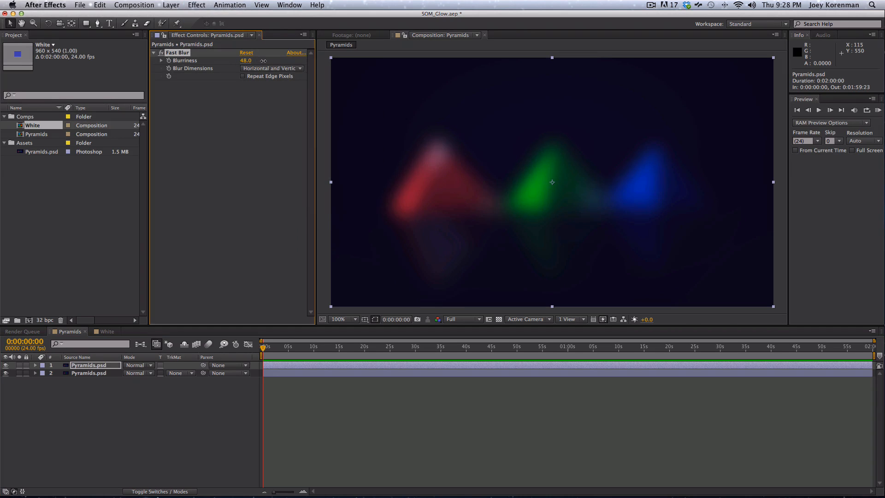
# Try the Add blending mode on the blurred copy, and switch it to Screen.
pyautogui.click(143, 367)
pyautogui.click(175, 220)
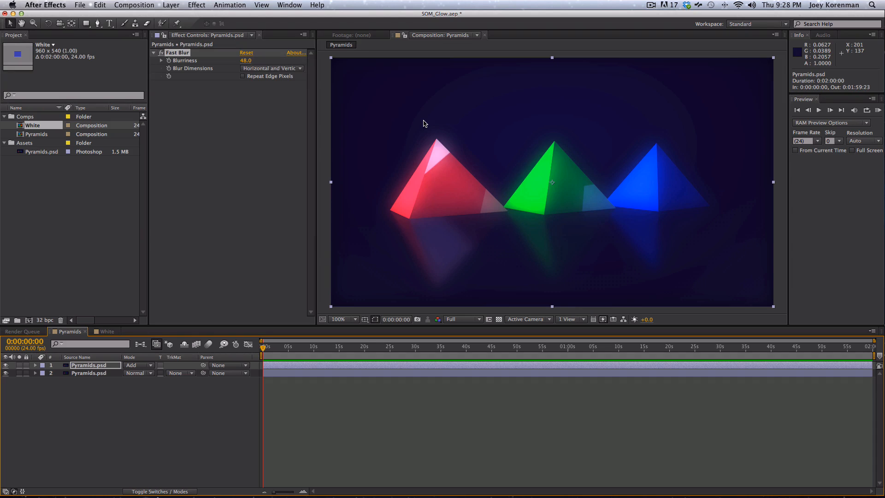
pyautogui.click(152, 365)
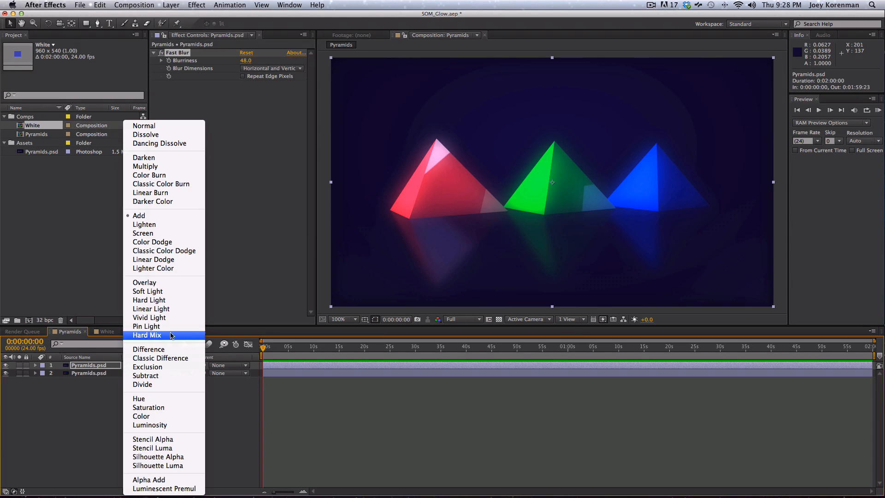
pyautogui.click(186, 233)
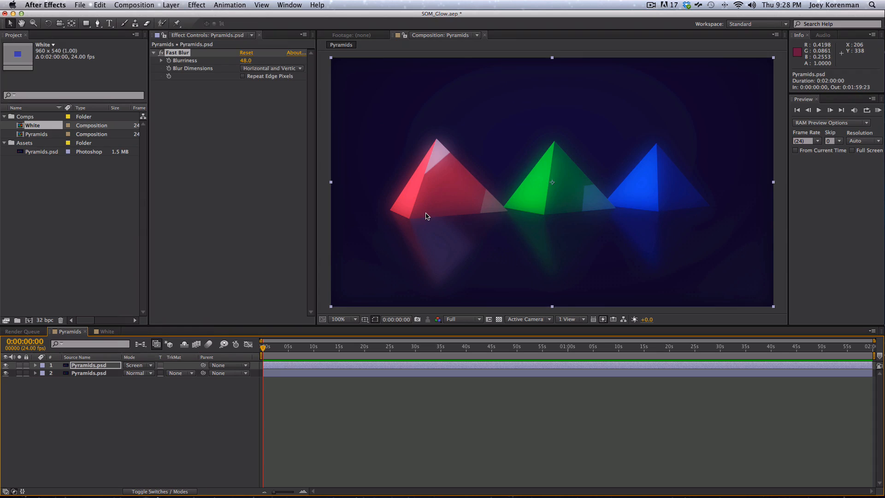
pyautogui.click(161, 435)
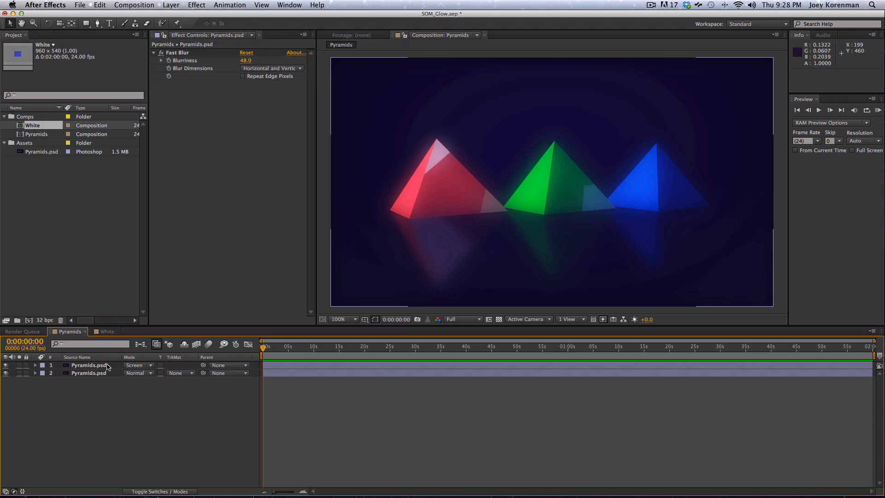
# Delete the blurred upper copy and select the remaining Pyramids.psd layer.
pyautogui.click(89, 365)
pyautogui.press('BackSpace')
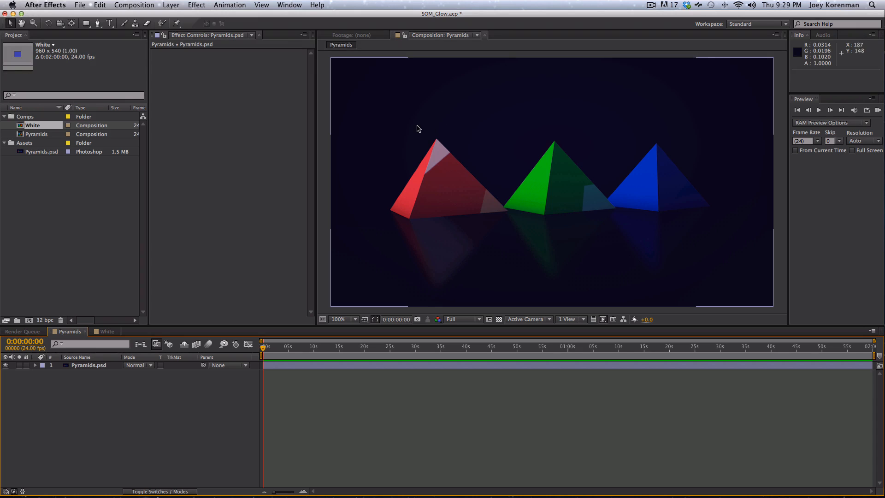
pyautogui.click(439, 153)
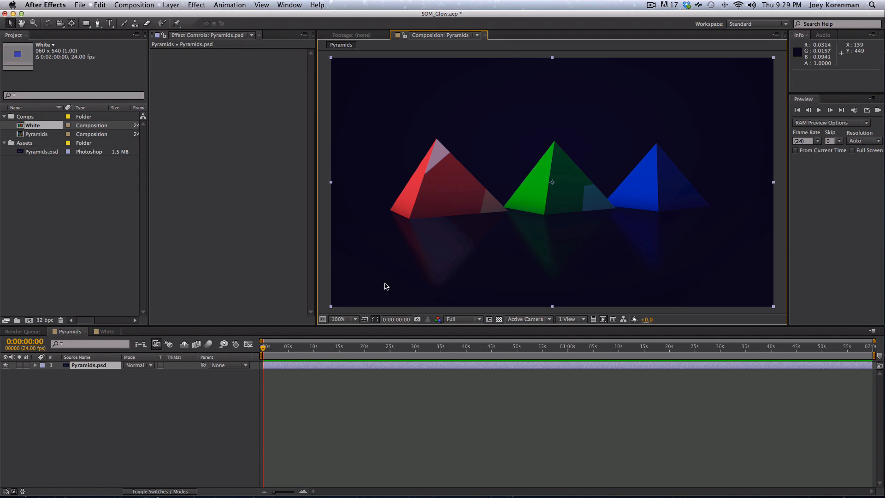
pyautogui.click(276, 403)
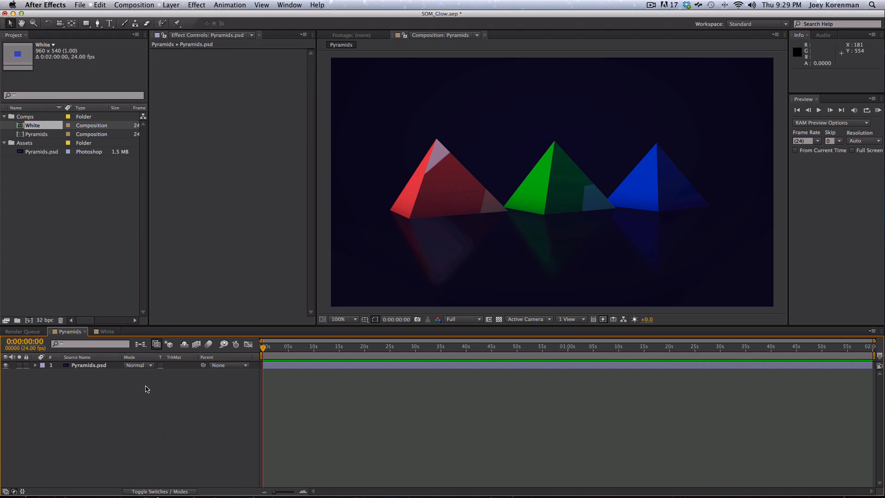
pyautogui.click(87, 366)
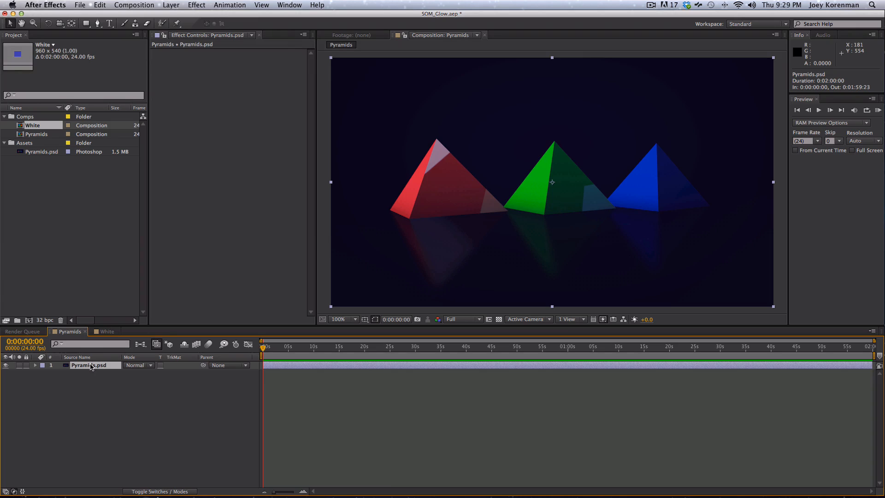
# Duplicate the Pyramids.psd layer and apply a Levels effect to the upper copy.
pyautogui.press('super+d')
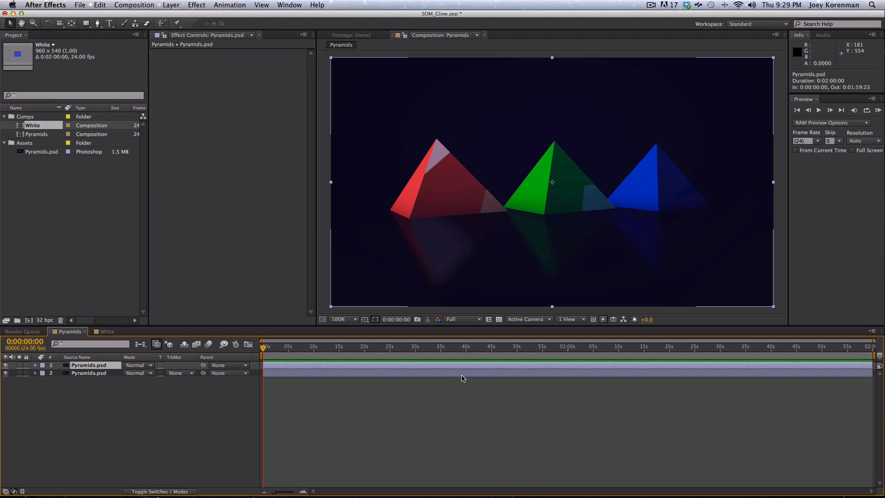
pyautogui.click(198, 4)
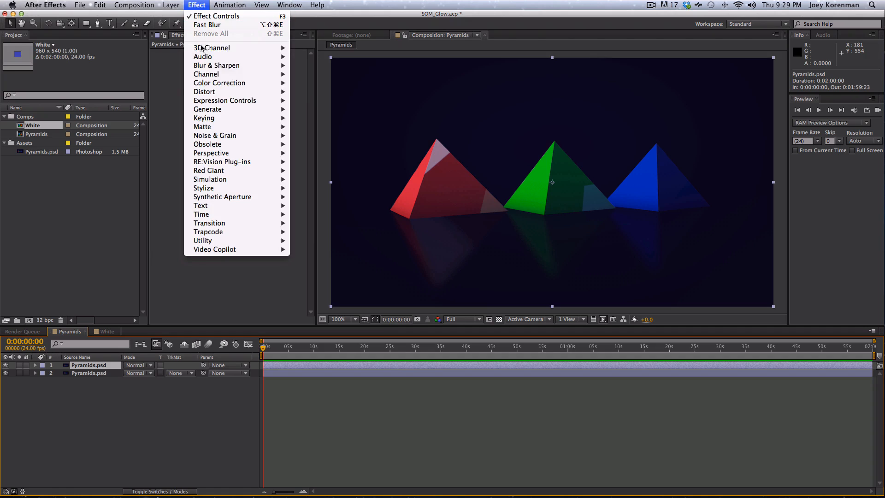
pyautogui.moveTo(209, 87)
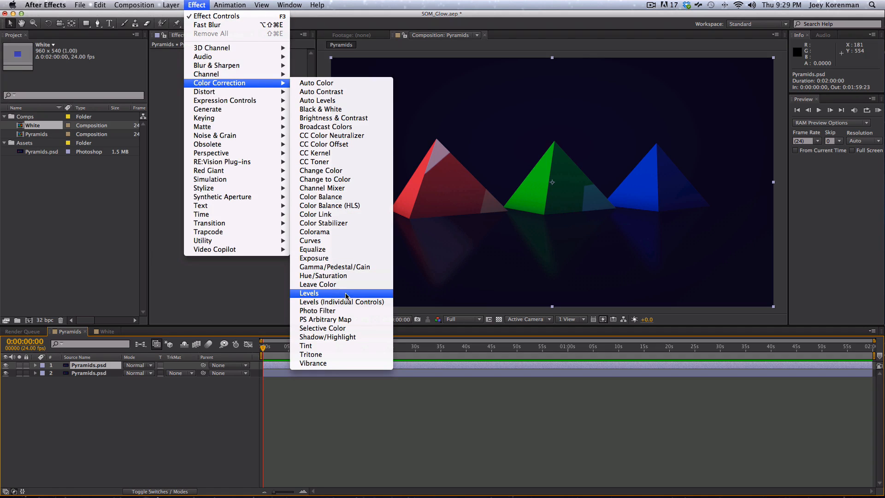
pyautogui.click(313, 293)
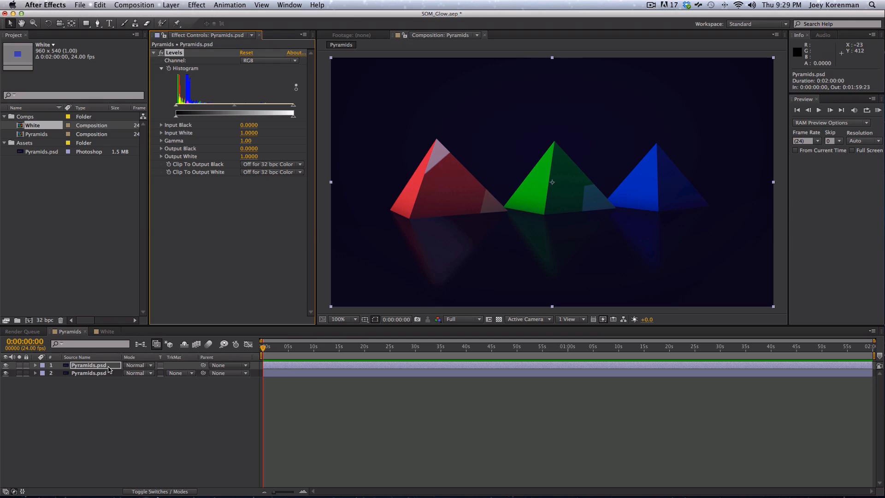
# Try the Add blending mode on the upper Pyramids.psd copy and undo it.
pyautogui.click(138, 366)
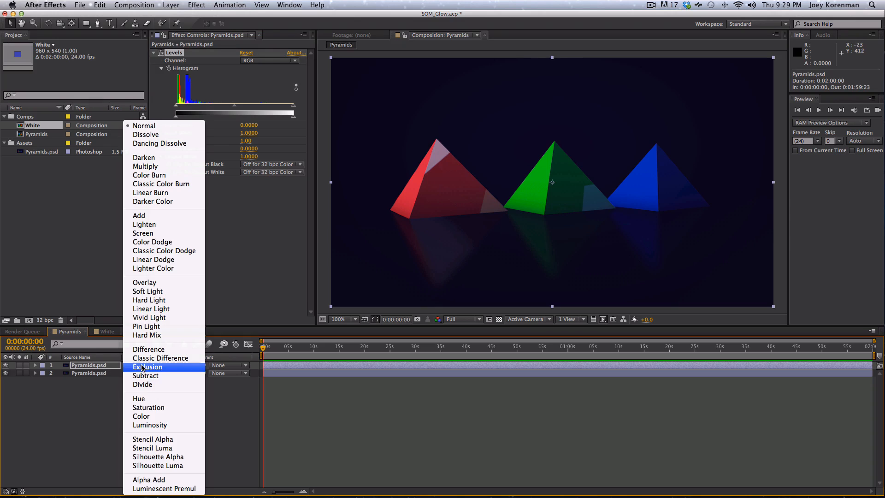
pyautogui.click(156, 218)
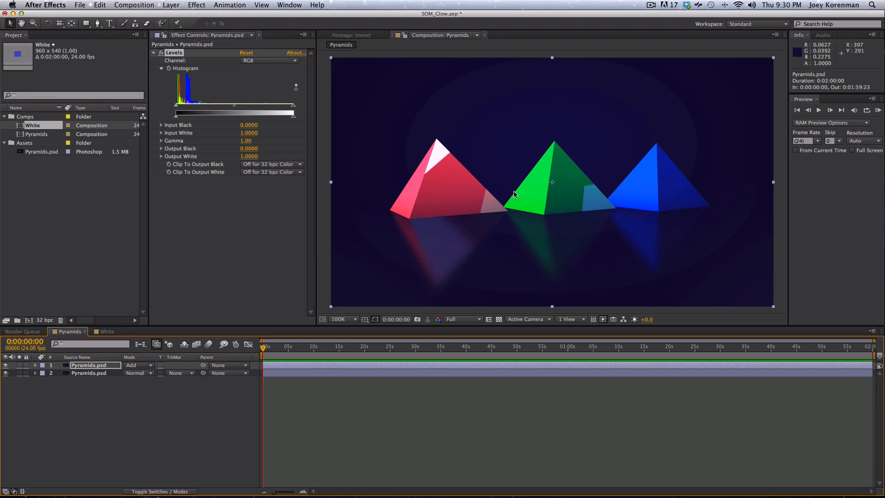
pyautogui.press('super+z')
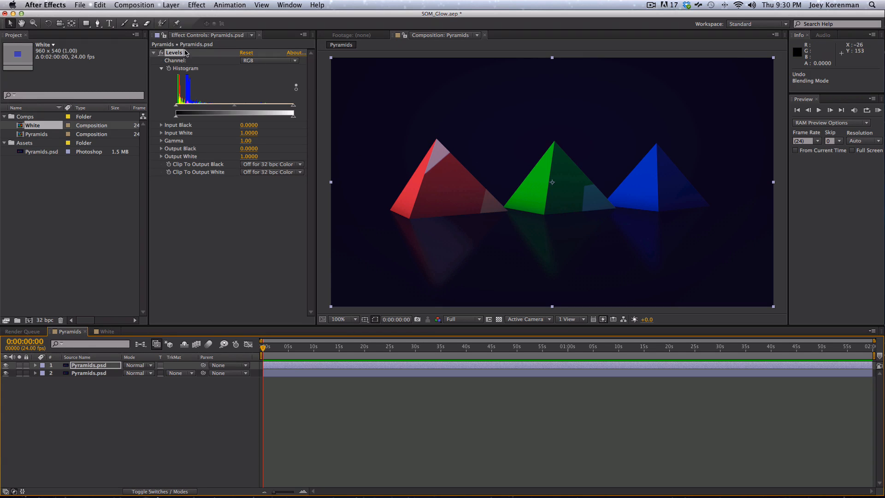
# Crush the dark areas of the upper copy by raising the Levels Input Black to 0.6275.
pyautogui.moveTo(176, 107)
pyautogui.mouseDown()
pyautogui.moveTo(246, 112)
pyautogui.moveTo(179, 110)
pyautogui.mouseUp()
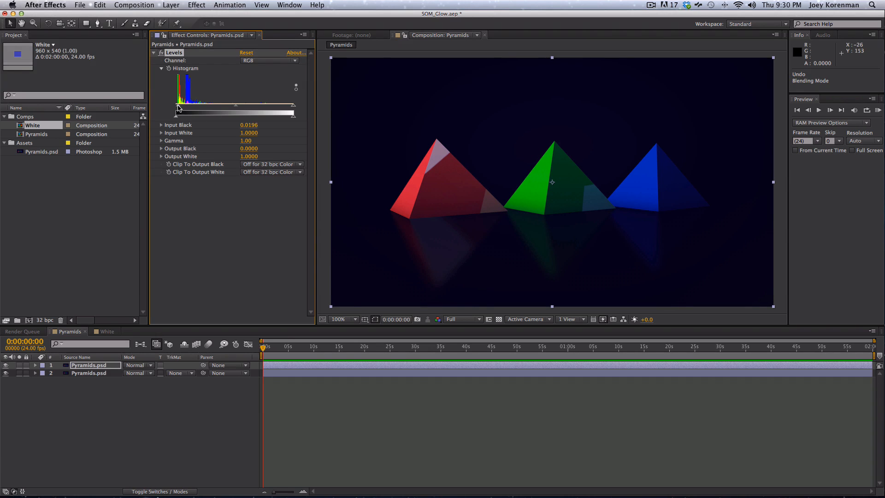
pyautogui.moveTo(178, 109); pyautogui.dragTo(230, 113)
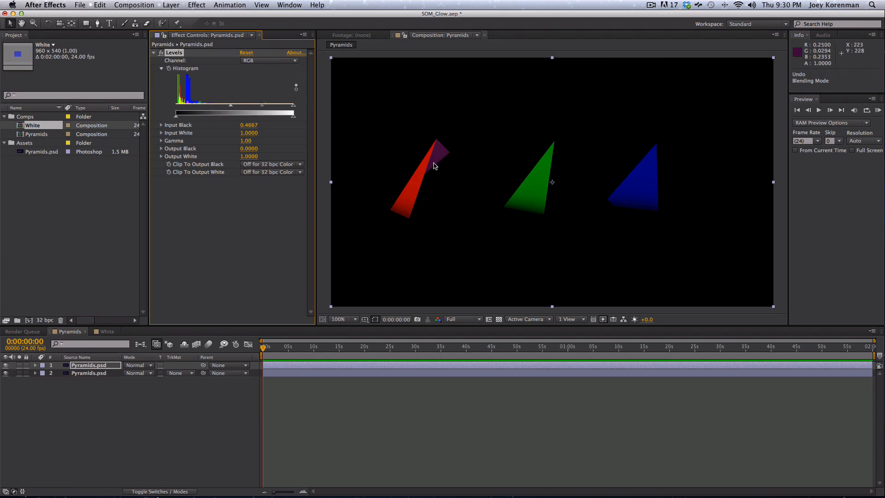
pyautogui.moveTo(230, 107); pyautogui.dragTo(233, 105)
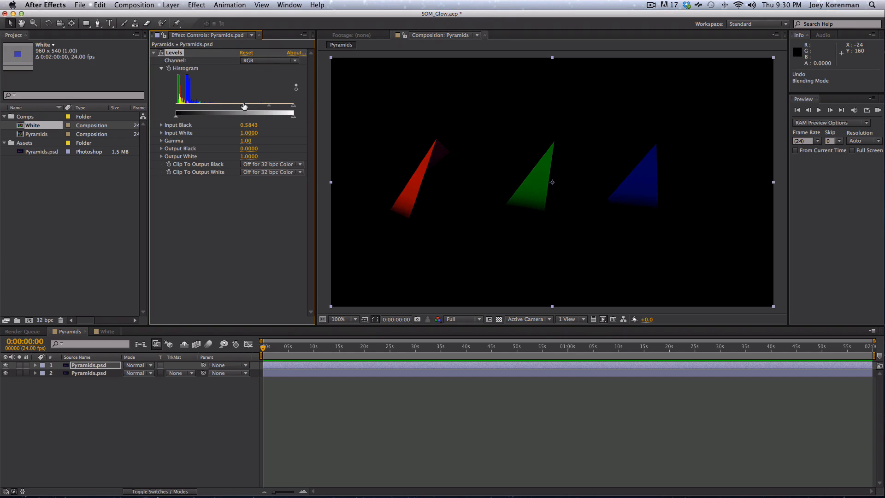
pyautogui.moveTo(249, 108); pyautogui.dragTo(249, 107)
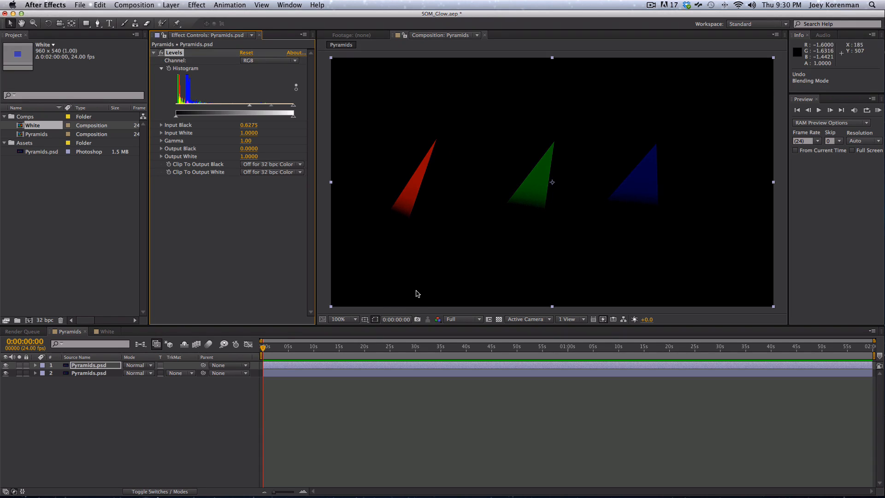
# Add a Fast Blur with a Blurriness of 14 to the upper Pyramids.psd copy.
pyautogui.click(195, 5)
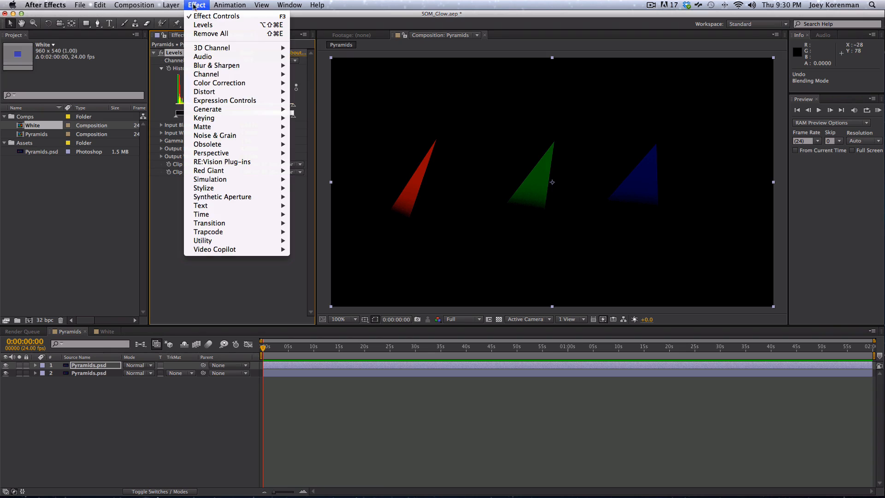
pyautogui.moveTo(243, 64)
pyautogui.click(314, 153)
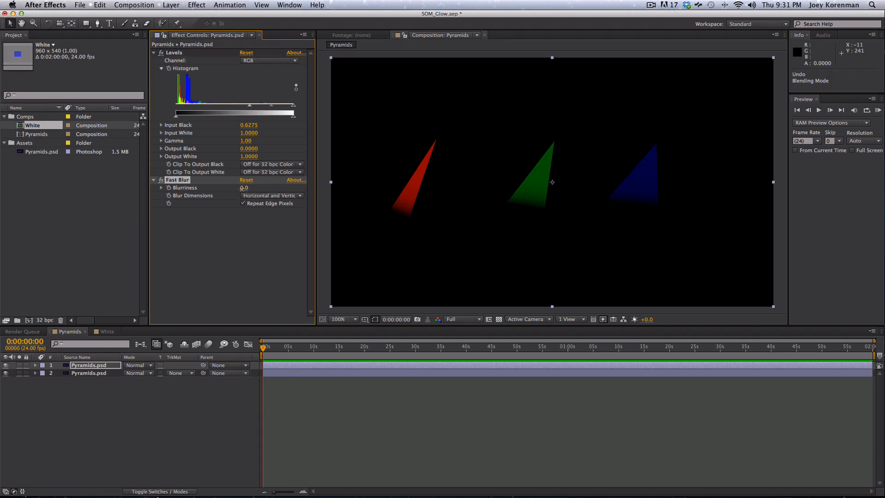
pyautogui.moveTo(246, 188)
pyautogui.mouseDown()
pyautogui.moveTo(237, 188)
pyautogui.moveTo(247, 189)
pyautogui.mouseUp()
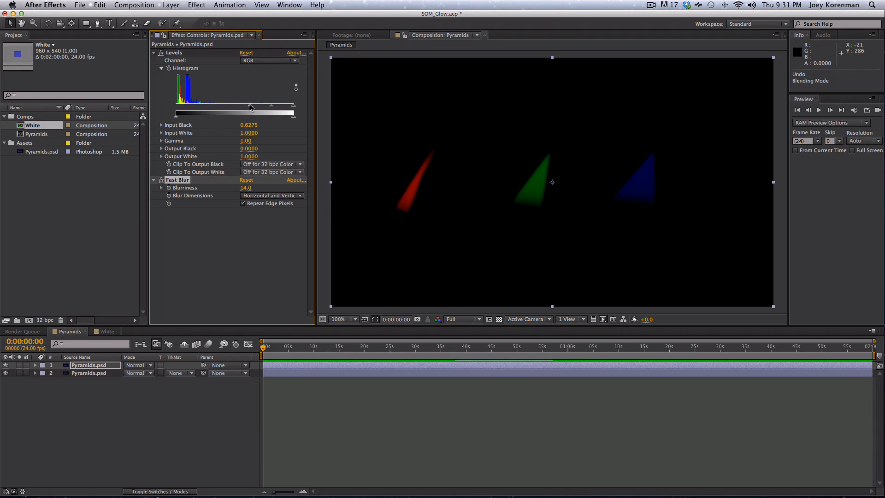
# Lower the Levels Input Black to 0.5882, and try Input White at 0.8392 and 0.8941 before restoring it to 1.0.
pyautogui.moveTo(251, 107); pyautogui.dragTo(243, 109)
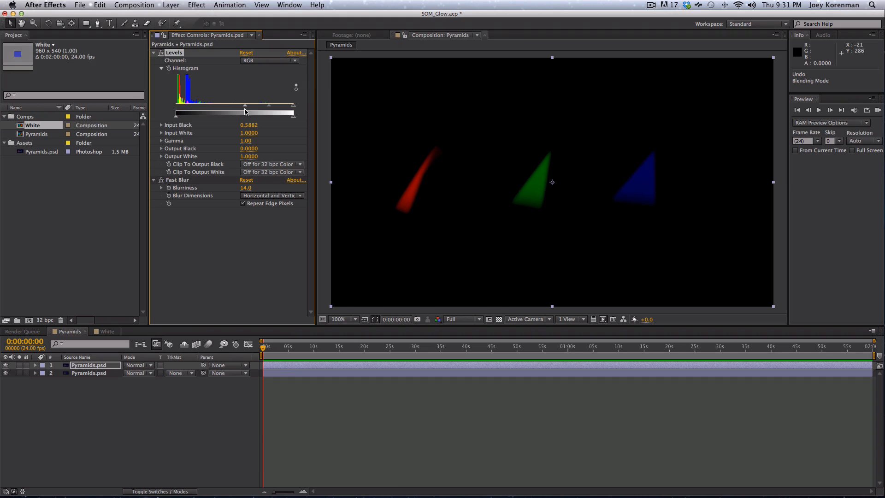
pyautogui.moveTo(293, 106); pyautogui.dragTo(272, 107)
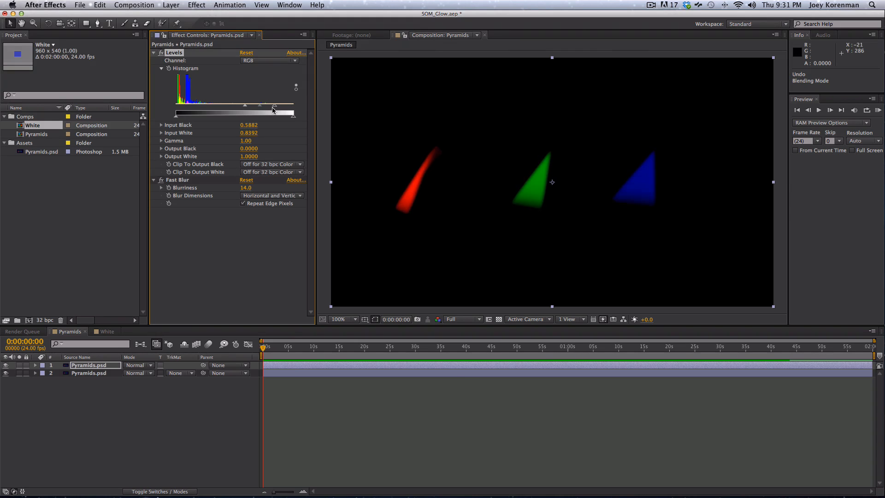
pyautogui.moveTo(273, 106); pyautogui.dragTo(281, 106)
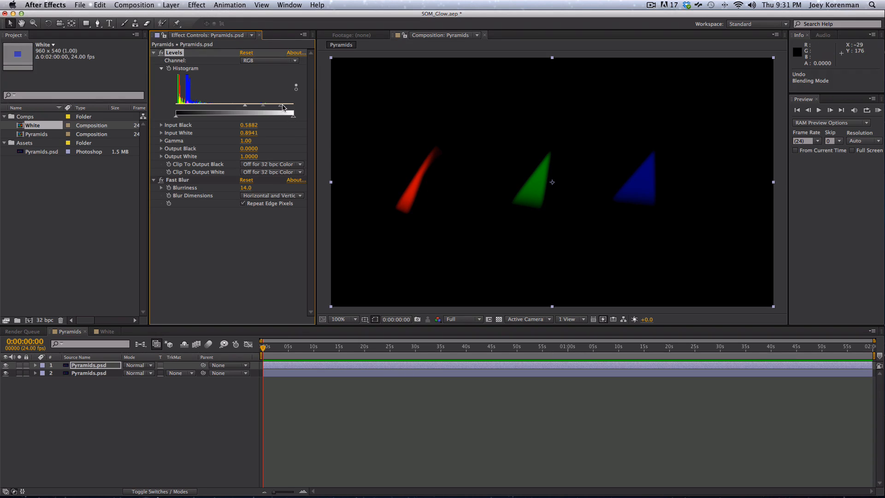
pyautogui.moveTo(292, 108); pyautogui.dragTo(298, 108)
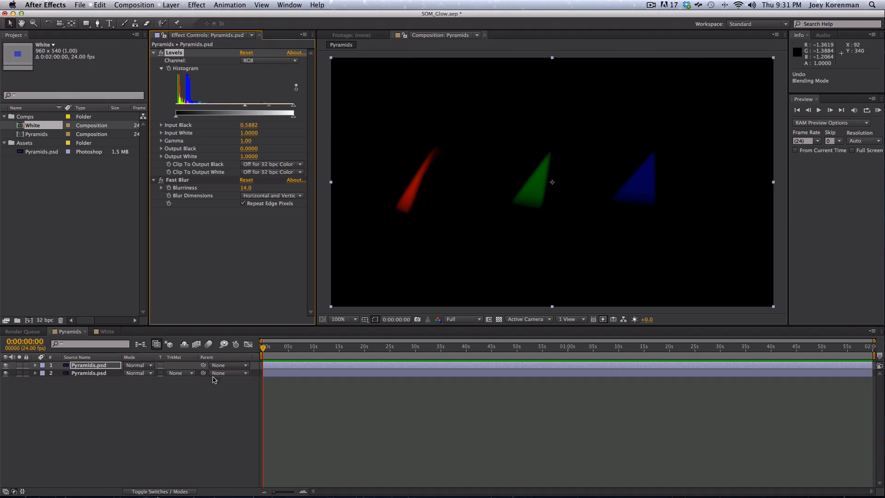
# Set the blending mode of the upper Pyramids.psd copy to Add.
pyautogui.click(137, 368)
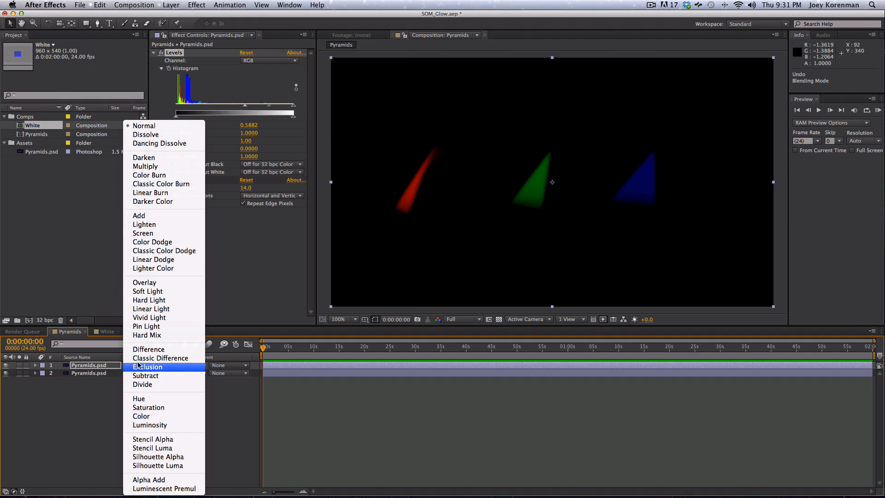
pyautogui.click(173, 216)
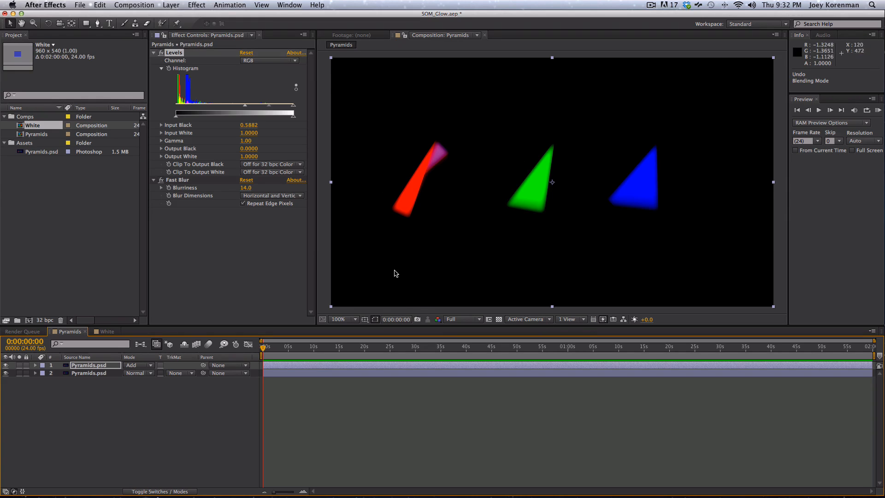
# Compare the glow at 8 bpc and 16 bpc color depth, toggling the upper copy's visibility, and return the project to 32 bpc.
pyautogui.keyDown('alt'); pyautogui.click(45, 321); pyautogui.keyUp('alt')
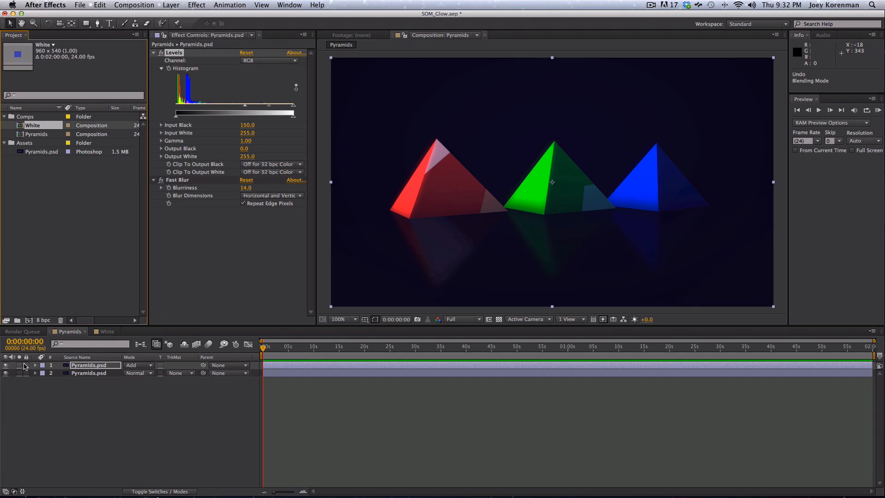
pyautogui.click(6, 365)
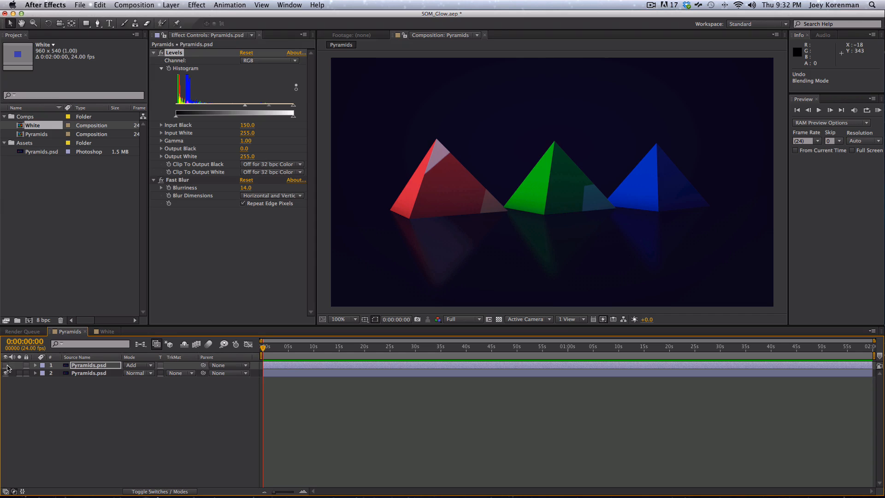
pyautogui.click(6, 365)
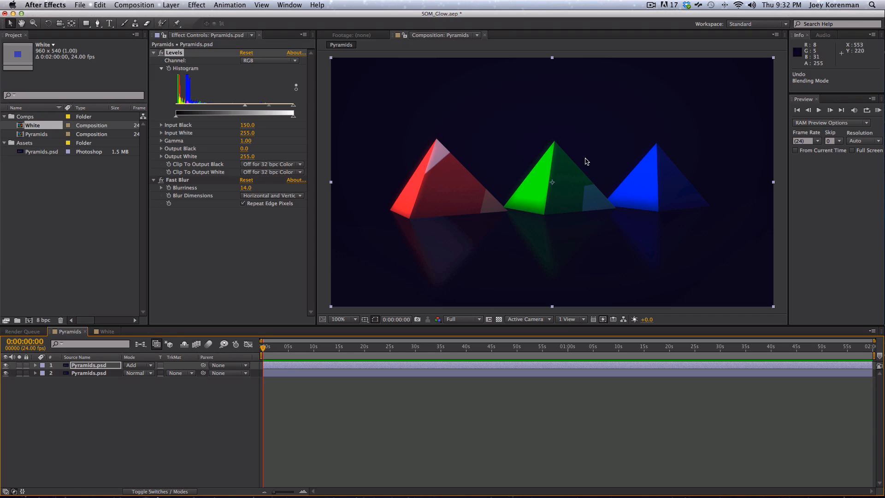
pyautogui.keyDown('alt'); pyautogui.click(43, 320); pyautogui.keyUp('alt')
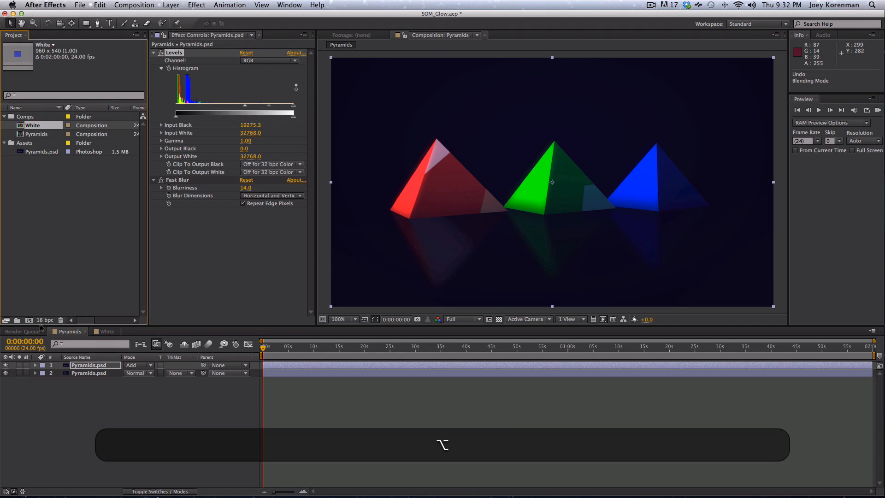
pyautogui.keyDown('alt'); pyautogui.click(43, 320); pyautogui.keyUp('alt')
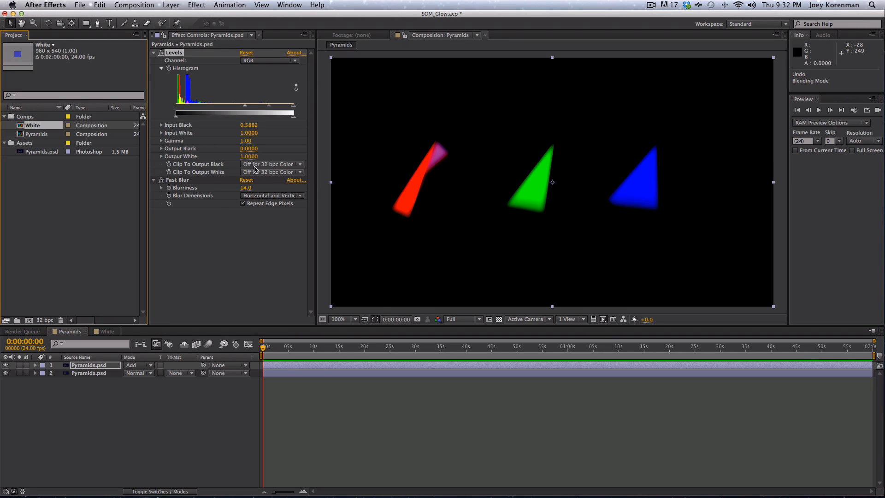
# Set Clip To Output Black to On in the Levels effect, and compare the image with the glow copy hidden and shown.
pyautogui.click(277, 165)
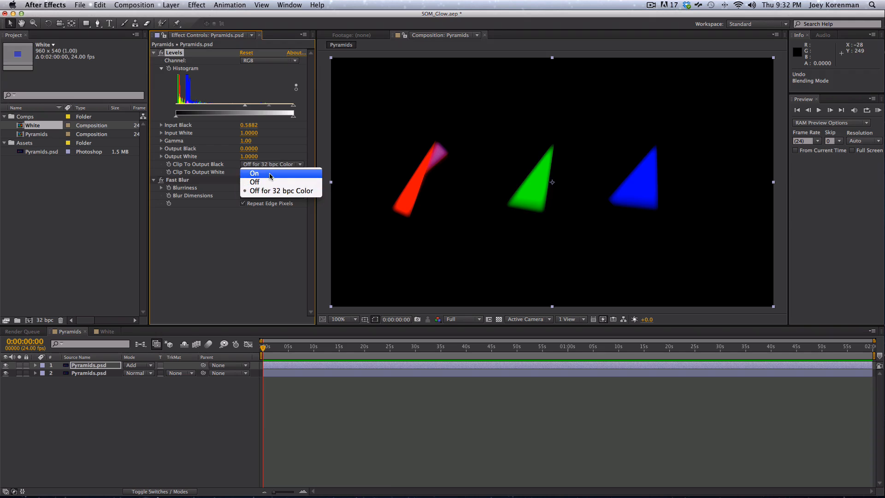
pyautogui.click(271, 176)
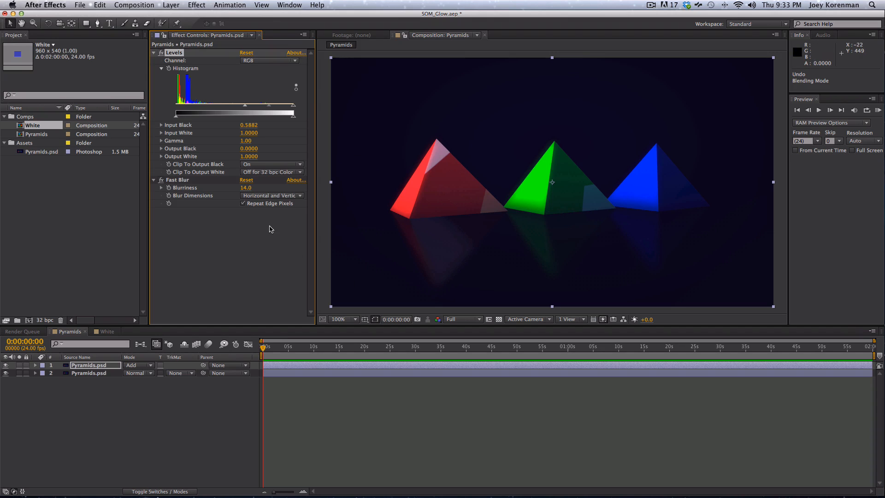
pyautogui.click(6, 367)
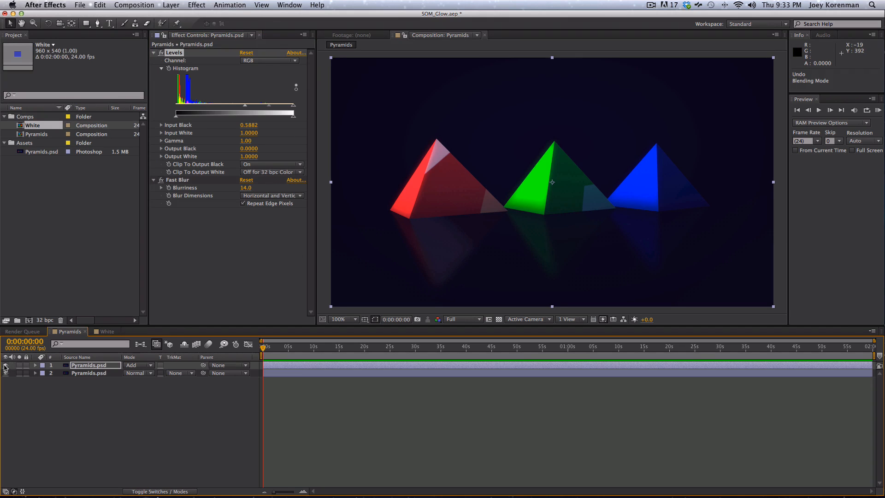
pyautogui.click(6, 366)
pyautogui.click(6, 366)
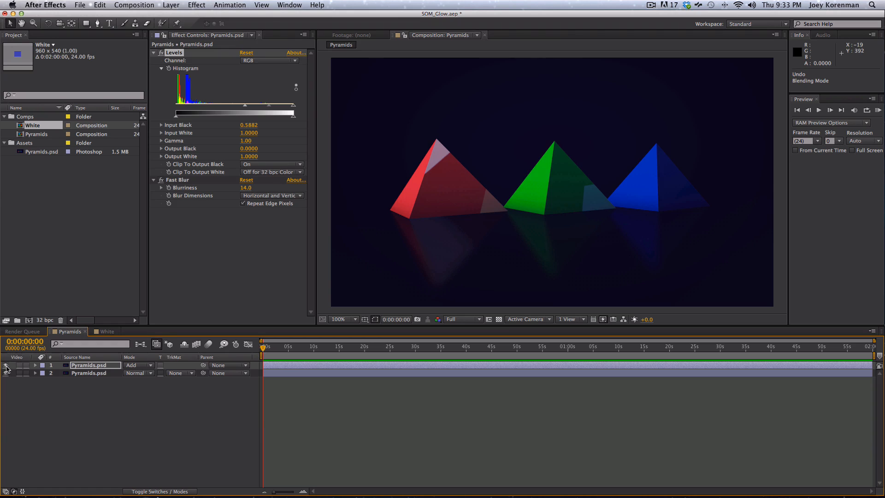
# Rename the upper Pyramids.psd layer to Red Glow.
pyautogui.doubleClick(89, 365)
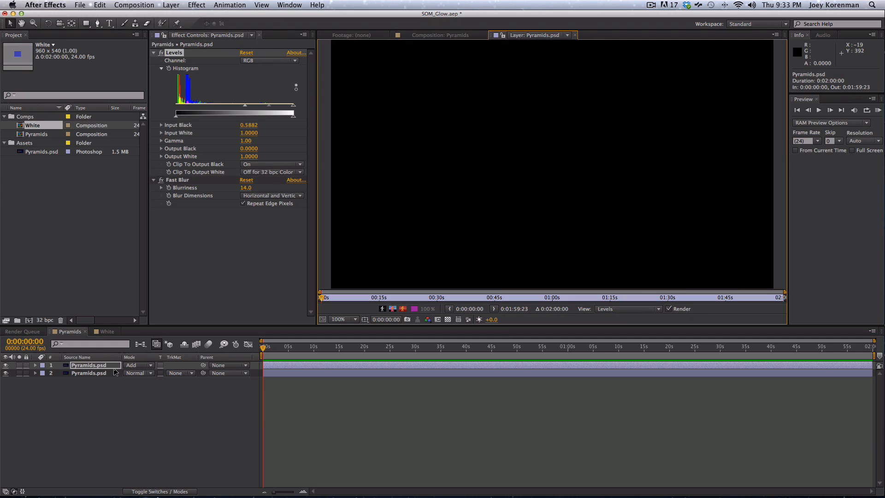
pyautogui.click(575, 35)
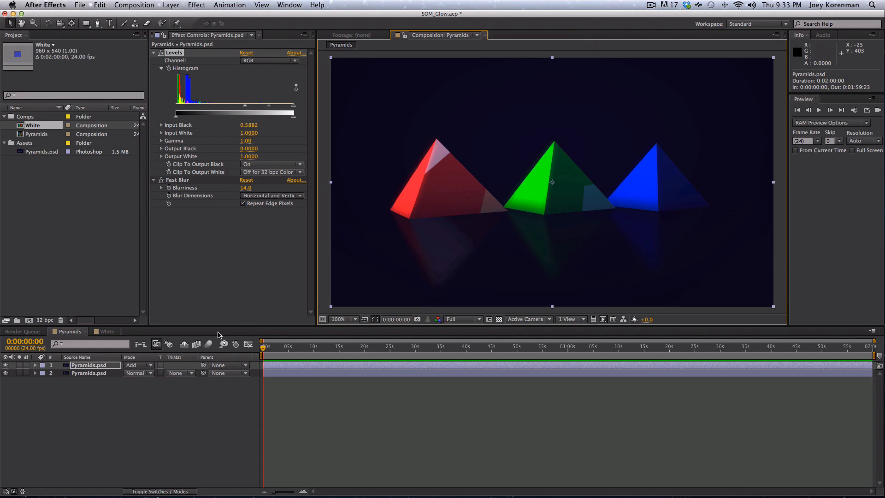
pyautogui.click(100, 366)
pyautogui.press('Return')
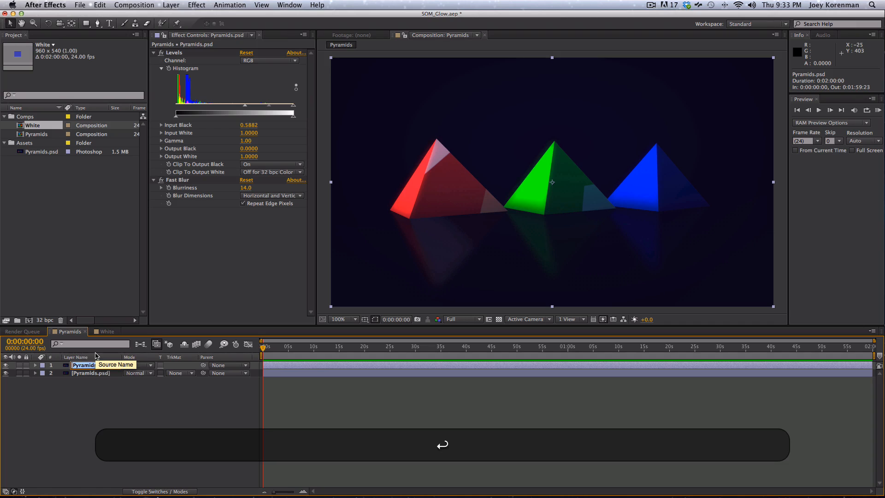
pyautogui.write('Red GL')
pyautogui.write('ow')
pyautogui.press('Return')
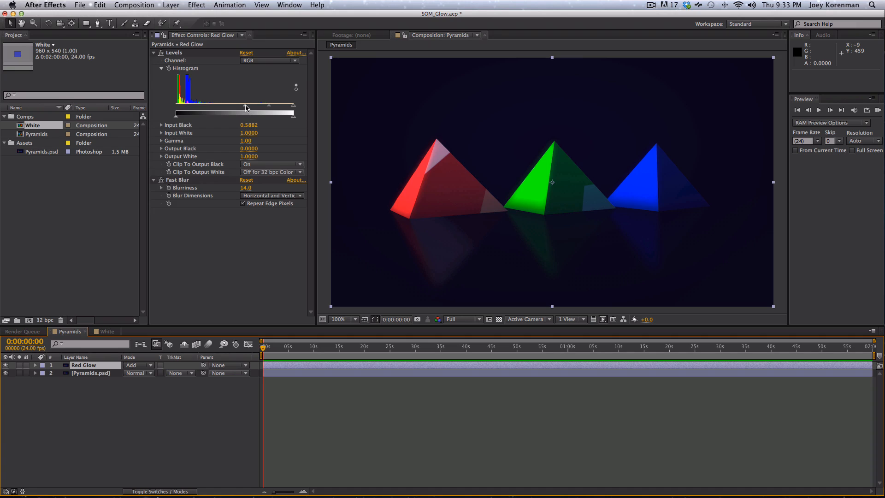
# Fine-tune the Levels Input Black of Red Glow to 0.5608 and solo the layer.
pyautogui.moveTo(246, 108)
pyautogui.mouseDown()
pyautogui.moveTo(194, 114)
pyautogui.moveTo(240, 112)
pyautogui.mouseUp()
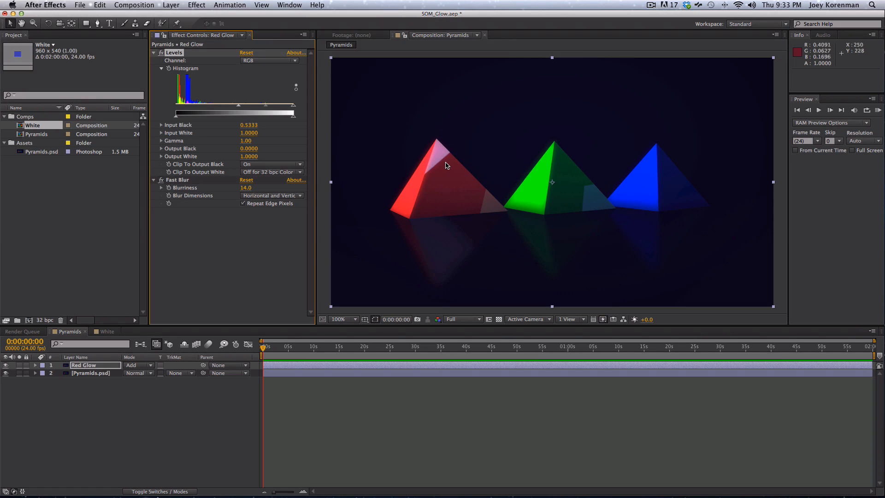
pyautogui.moveTo(236, 105); pyautogui.dragTo(241, 104)
pyautogui.click(19, 365)
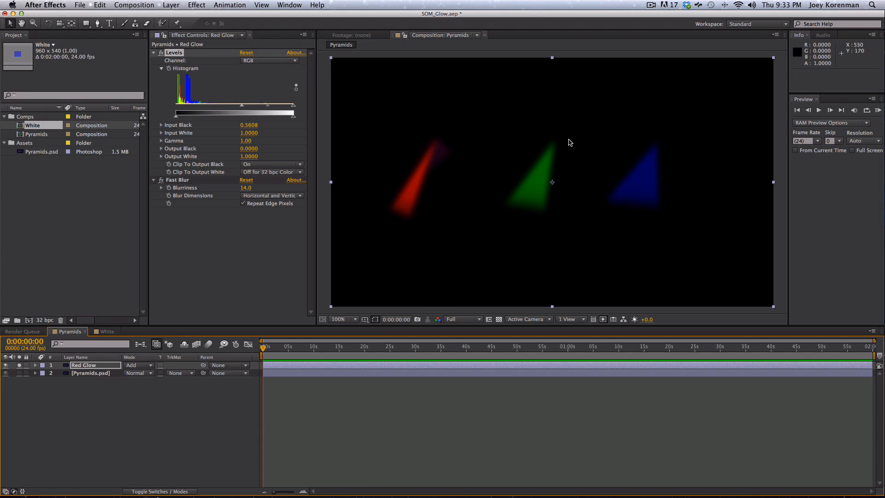
# Set Red Glow's Levels Input Black to 0.5882 and Input White to 0.8471, unsolo it, and set its Fast Blur Blurriness to 15.
pyautogui.moveTo(242, 108); pyautogui.dragTo(246, 107)
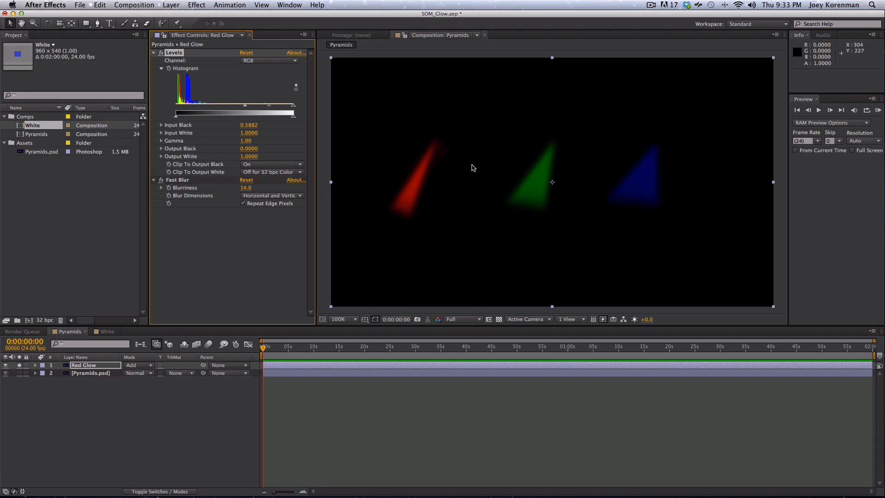
pyautogui.click(20, 366)
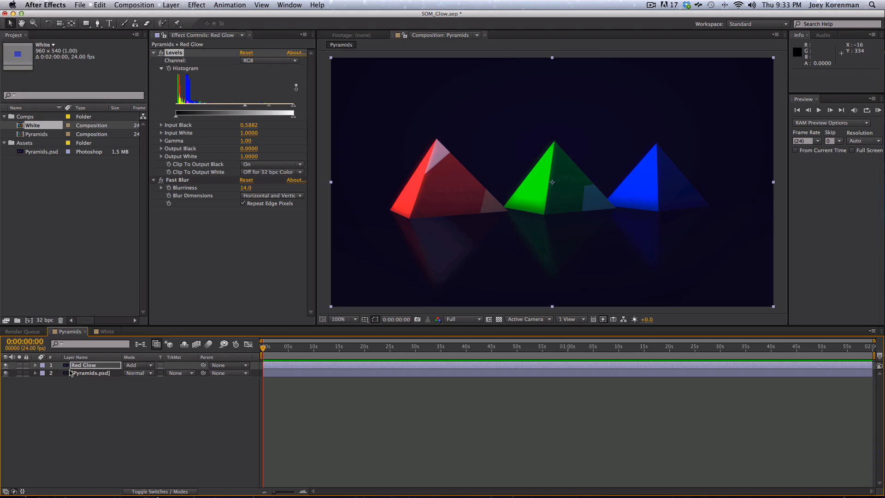
pyautogui.moveTo(246, 190); pyautogui.dragTo(224, 185)
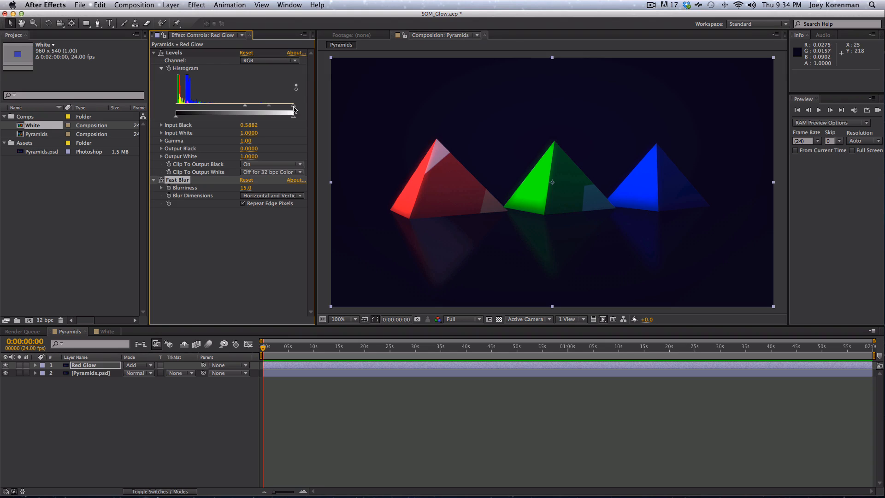
pyautogui.moveTo(294, 110)
pyautogui.mouseDown()
pyautogui.moveTo(259, 110)
pyautogui.moveTo(298, 111)
pyautogui.mouseUp()
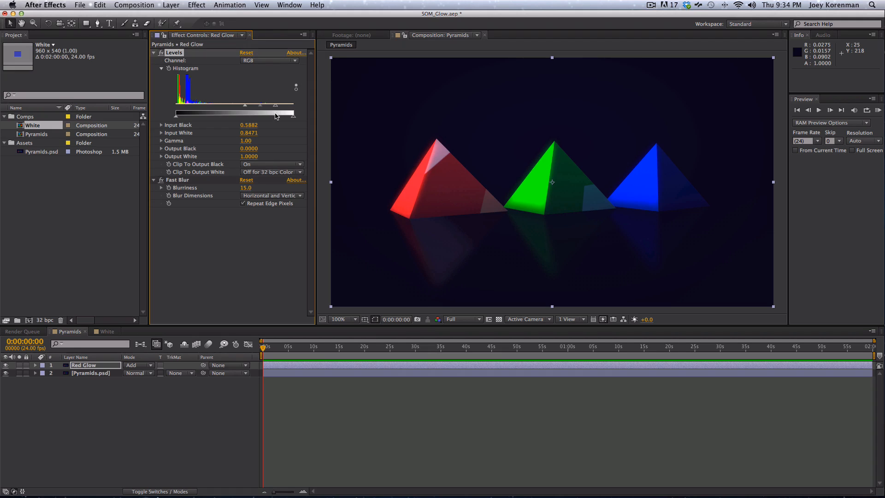
# Draw a closed, curved five-point mask on Red Glow around the tip of the red pyramid with the Pen tool.
pyautogui.click(93, 366)
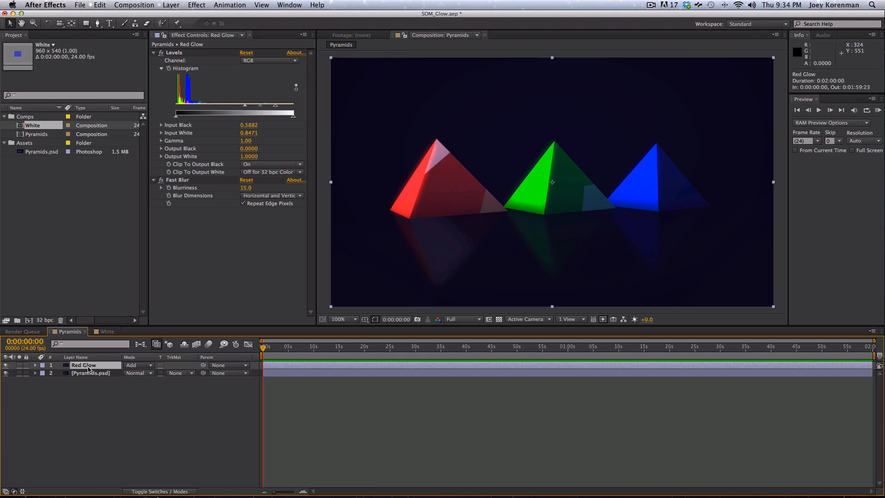
pyautogui.press('g')
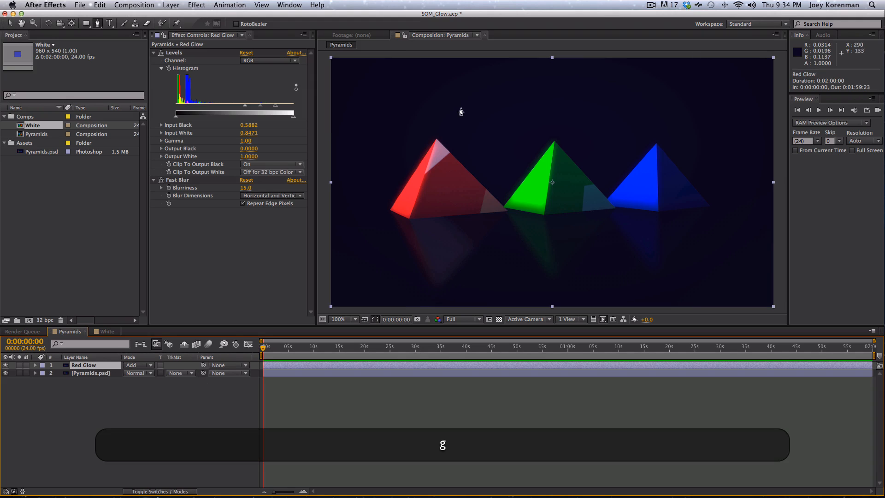
pyautogui.click(406, 119)
pyautogui.moveTo(381, 156); pyautogui.dragTo(385, 165)
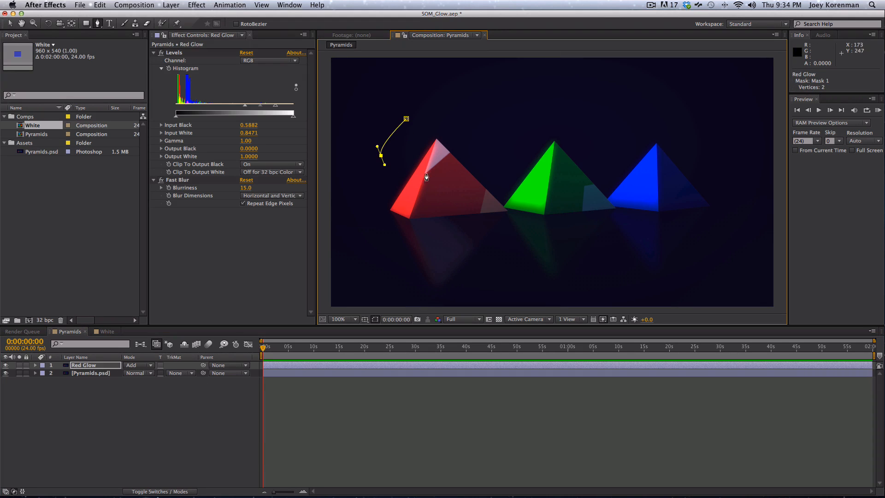
pyautogui.moveTo(433, 181); pyautogui.dragTo(445, 179)
pyautogui.moveTo(479, 145); pyautogui.dragTo(482, 132)
pyautogui.moveTo(442, 99); pyautogui.dragTo(430, 101)
pyautogui.click(407, 119)
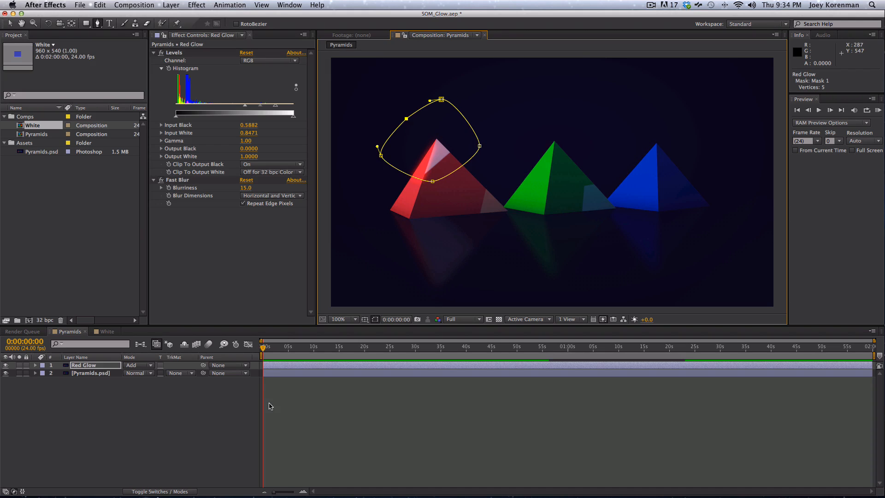
# Set the Mask Feather of Red Glow's mask to 71 pixels and deselect the layer.
pyautogui.press('f')
pyautogui.moveTo(135, 382)
pyautogui.mouseDown()
pyautogui.moveTo(157, 382)
pyautogui.moveTo(137, 382)
pyautogui.moveTo(147, 381)
pyautogui.mouseUp()
pyautogui.click(183, 440)
pyautogui.click(188, 375)
pyautogui.click(193, 410)
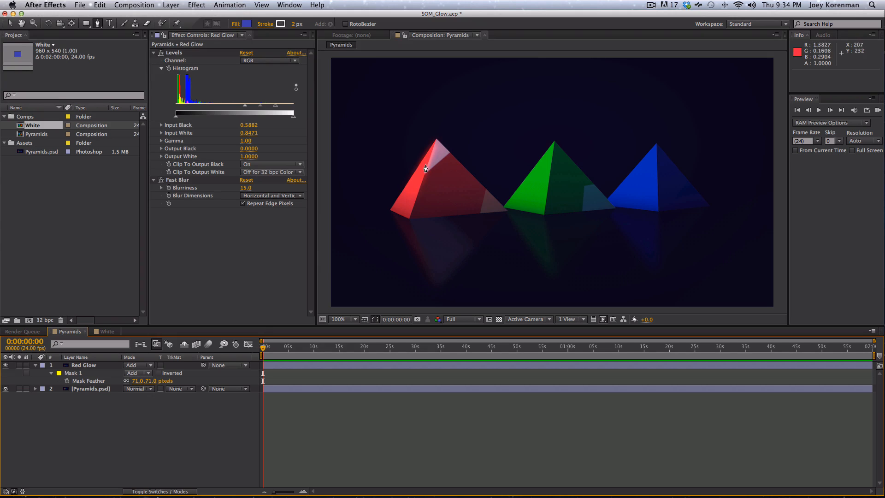
# Solo Red Glow and apply the Hue/Saturation color correction effect to it.
pyautogui.press('v')
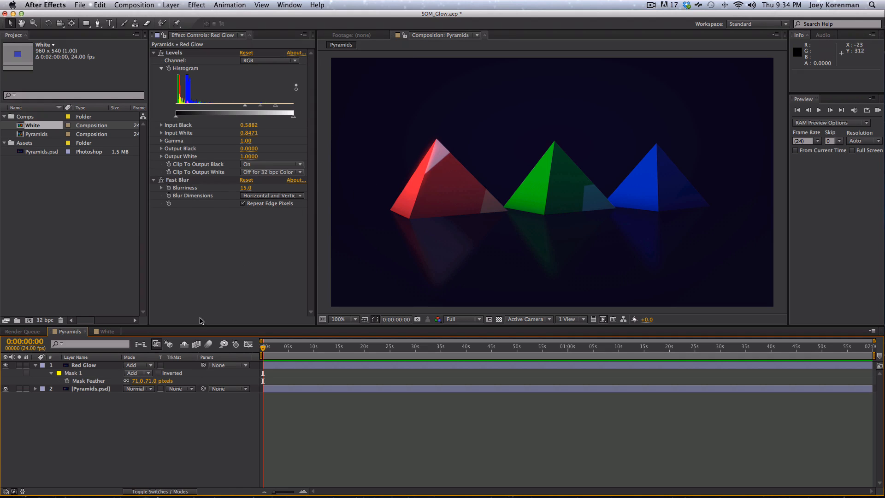
pyautogui.click(19, 365)
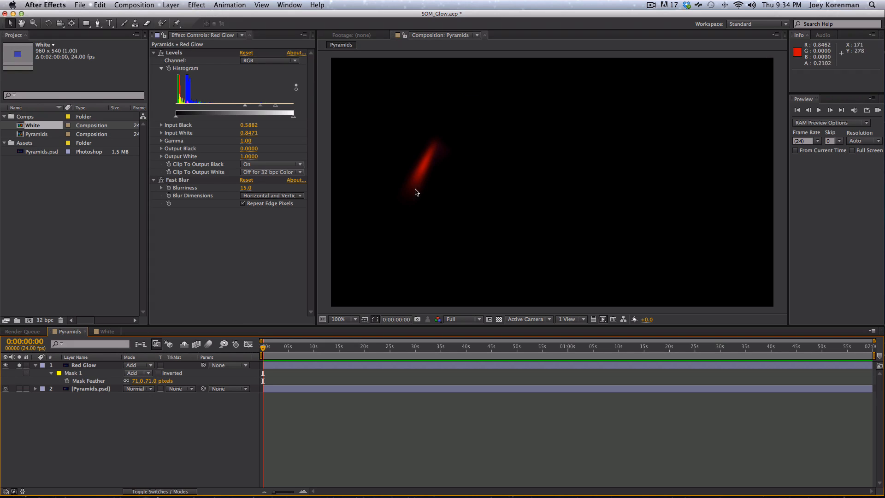
pyautogui.click(196, 5)
pyautogui.click(199, 3)
pyautogui.click(93, 364)
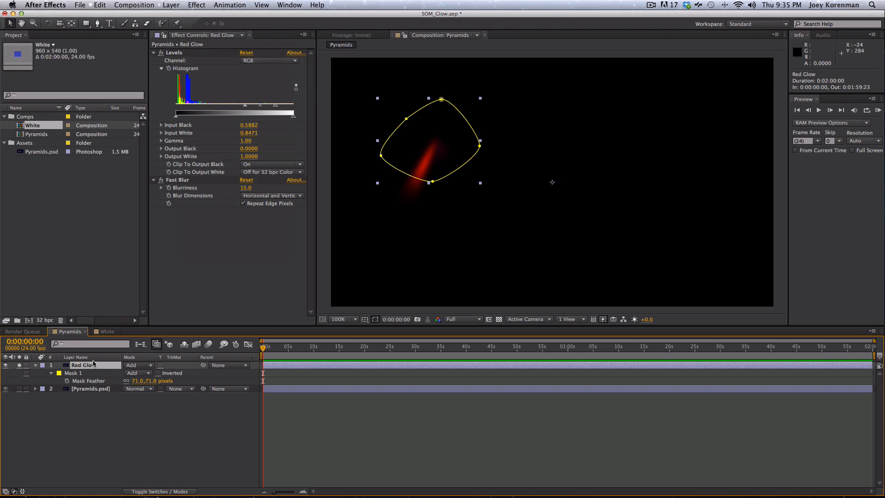
pyautogui.click(197, 5)
pyautogui.moveTo(251, 83)
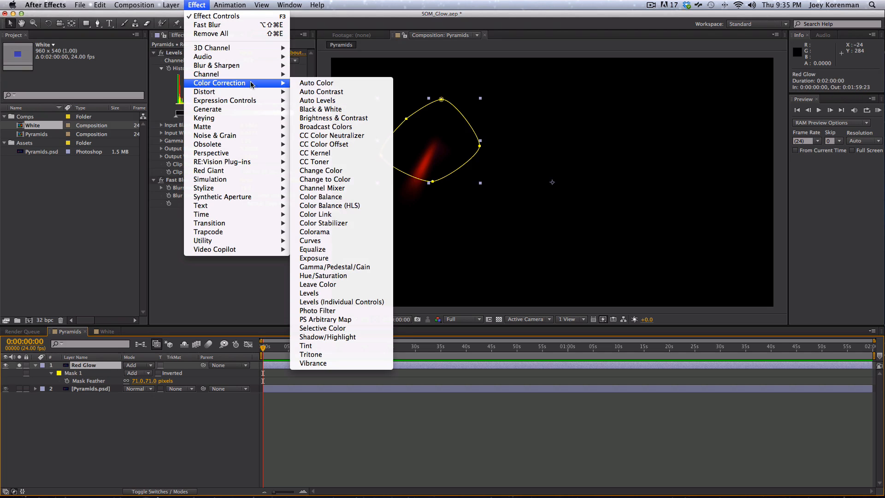
pyautogui.click(341, 275)
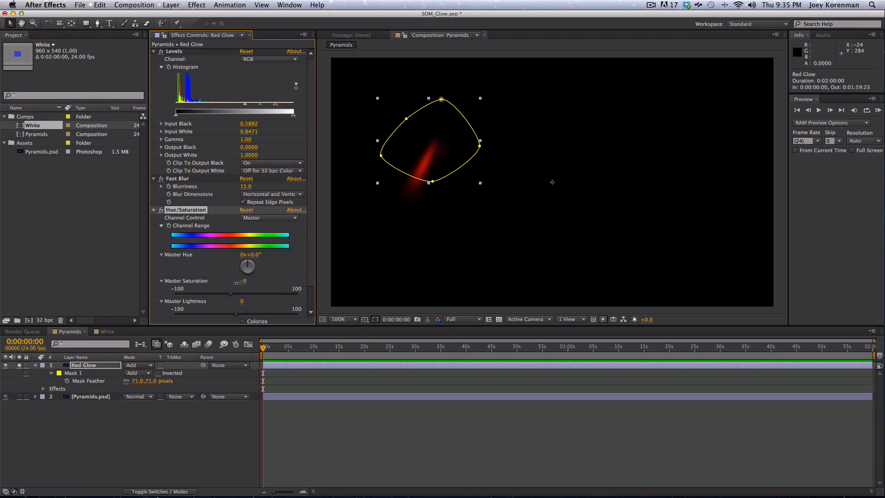
# Try out different Master Saturation values on the soloed Red Glow layer, and undo the changes.
pyautogui.moveTo(237, 282); pyautogui.dragTo(285, 287)
pyautogui.press('super+z')
pyautogui.press('super+z')
pyautogui.press('super+z')
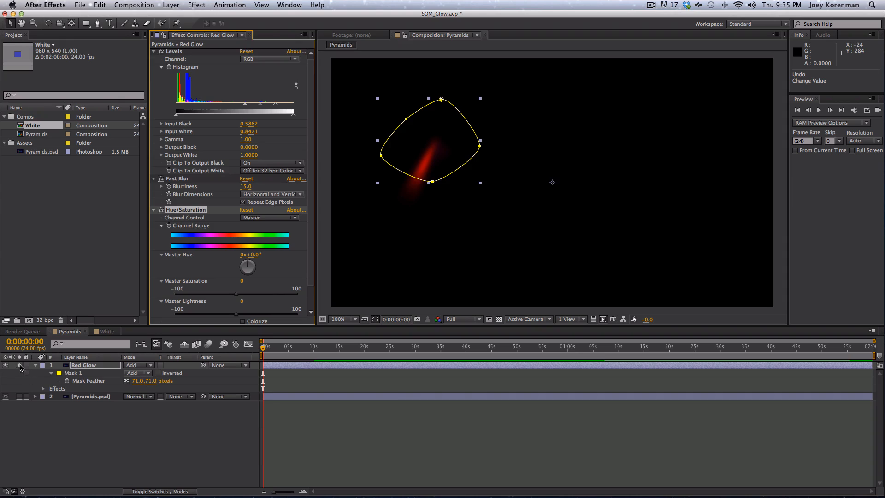
# Unsolo Red Glow, preview its Master Saturation at -98 and 0, and set it to -56.
pyautogui.click(18, 365)
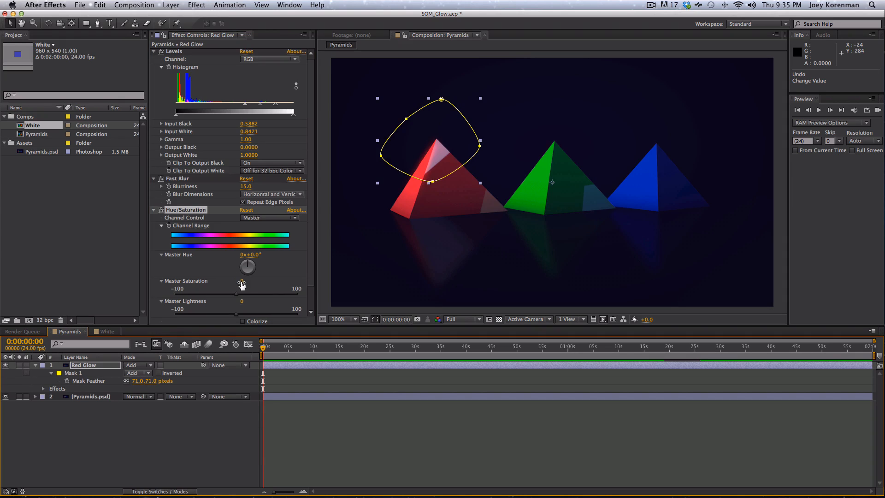
pyautogui.moveTo(242, 282); pyautogui.dragTo(162, 282)
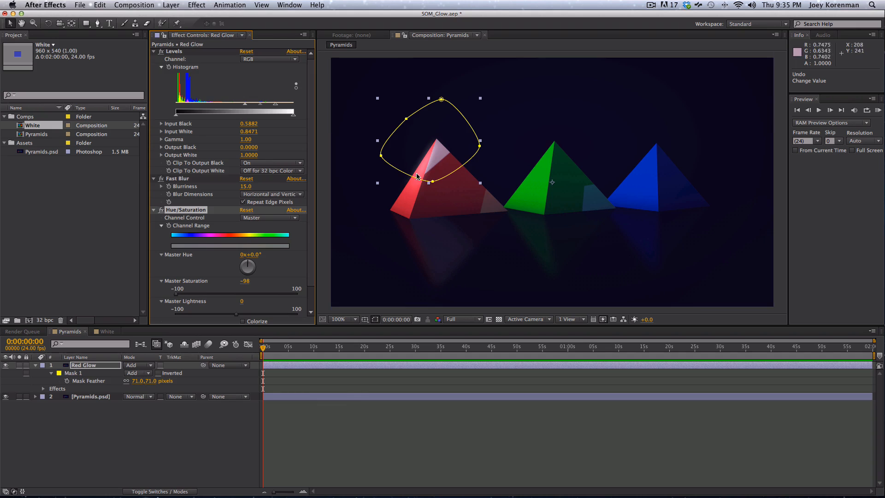
pyautogui.click(245, 281)
pyautogui.write('0')
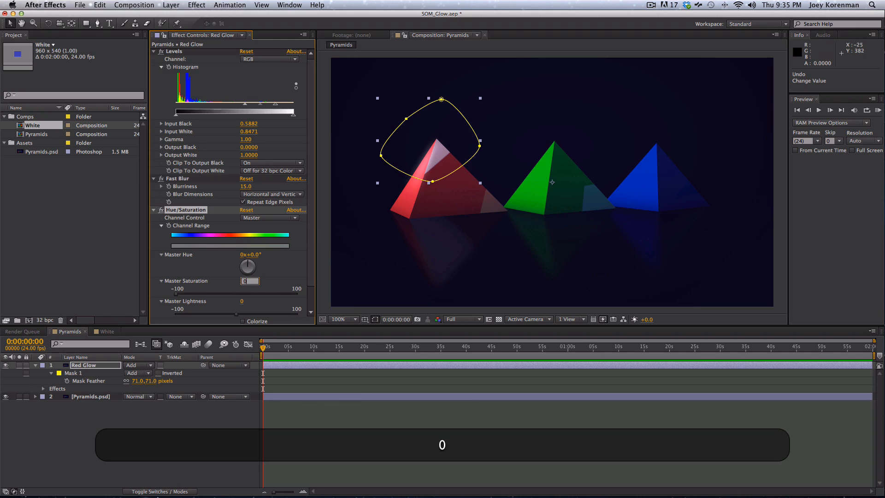
pyautogui.press('Return')
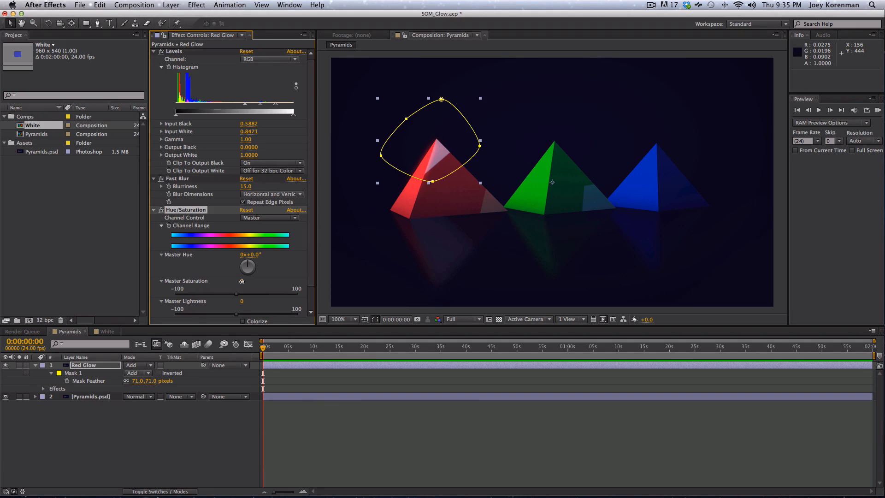
pyautogui.moveTo(242, 281); pyautogui.dragTo(218, 283)
pyautogui.click(405, 273)
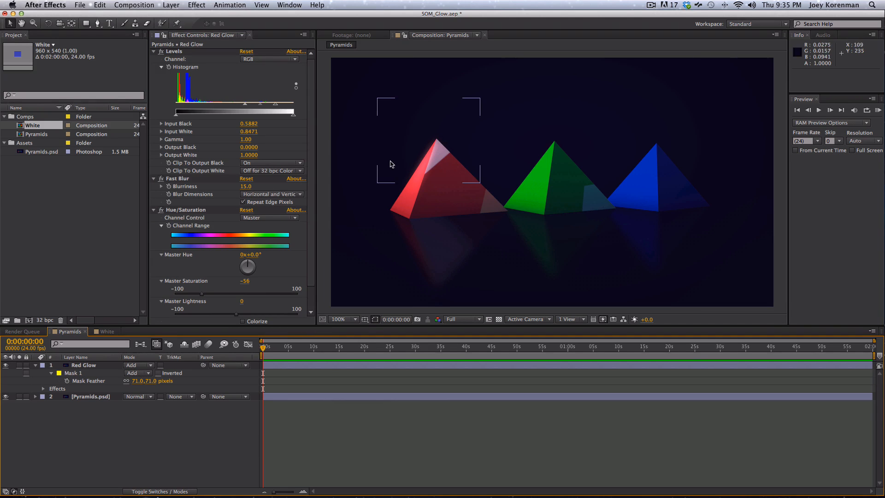
# Raise Red Glow's Fast Blur Blurriness to 29 and set its Levels Input White to 0.8275.
pyautogui.click(243, 187)
pyautogui.moveTo(248, 187); pyautogui.dragTo(260, 185)
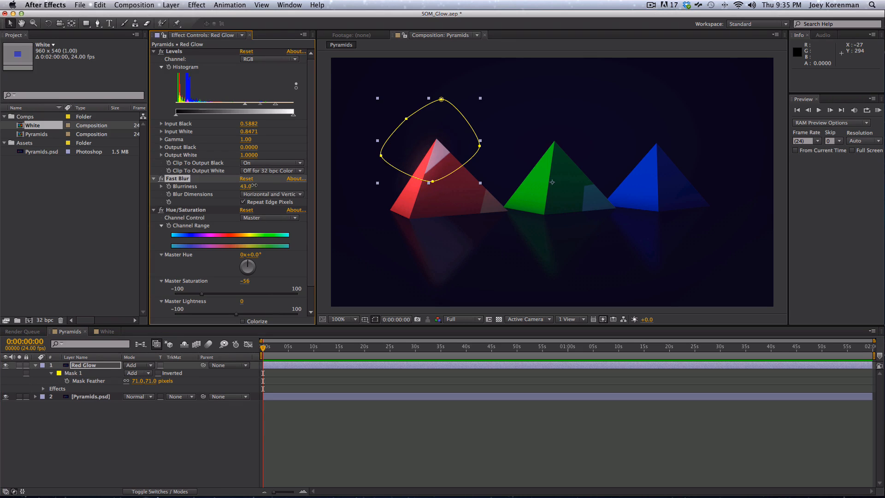
pyautogui.click(243, 473)
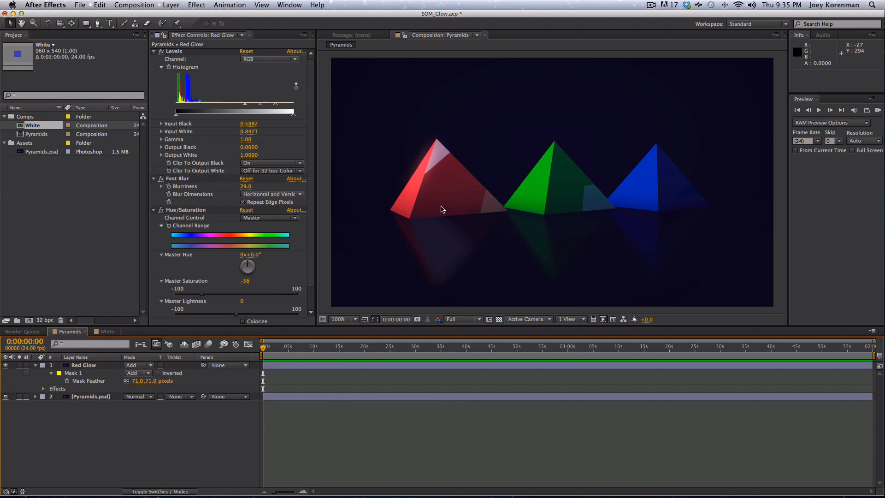
pyautogui.click(275, 106)
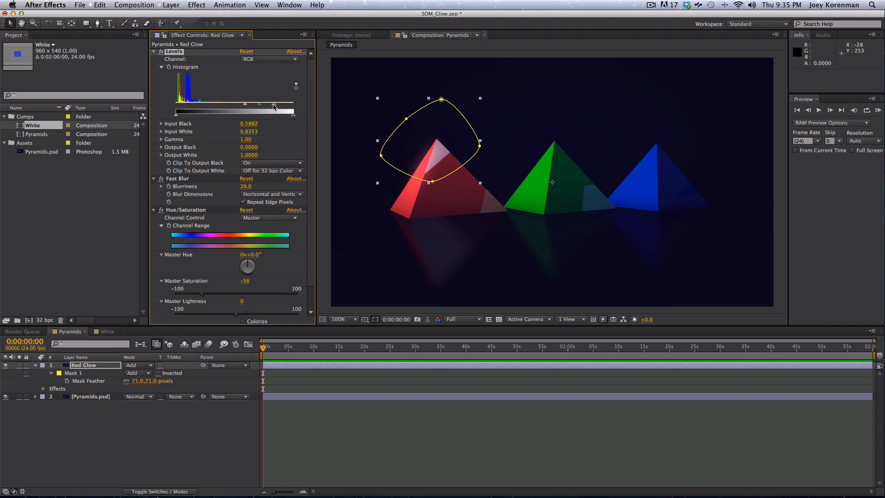
pyautogui.click(213, 461)
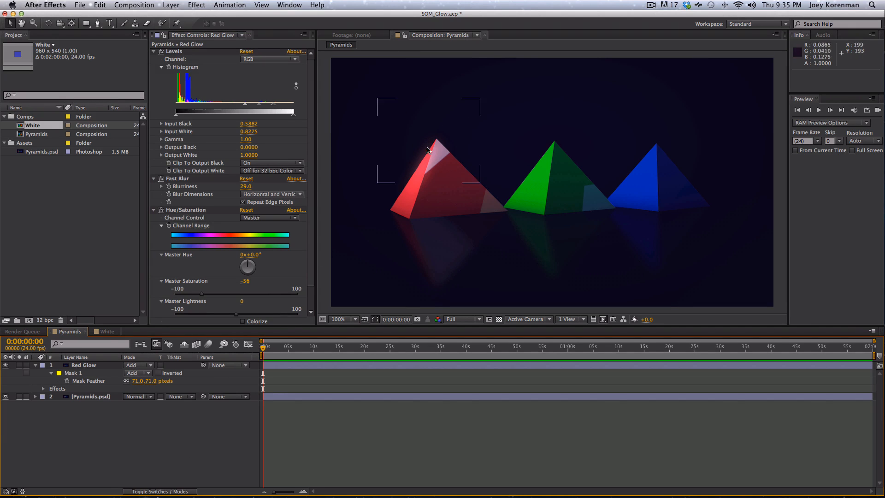
# Compare the image with Red Glow hidden and shown, and inspect the layer's mask outline around the pyramid tip.
pyautogui.click(5, 365)
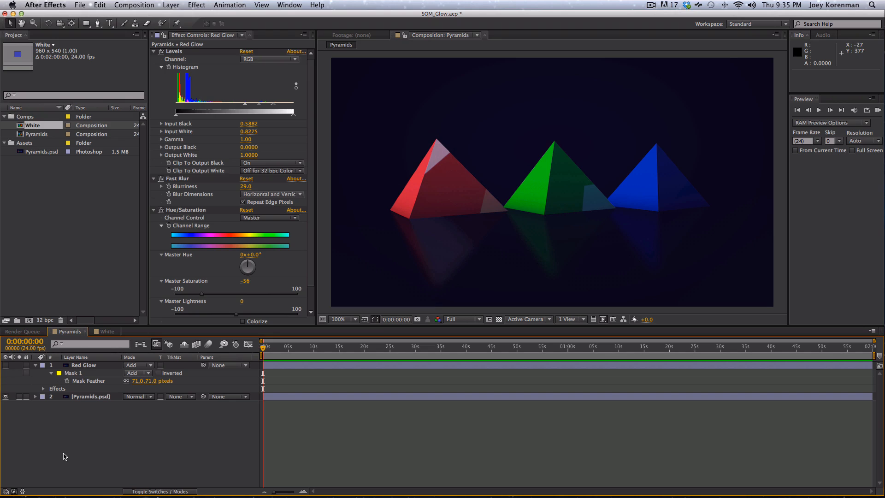
pyautogui.click(5, 364)
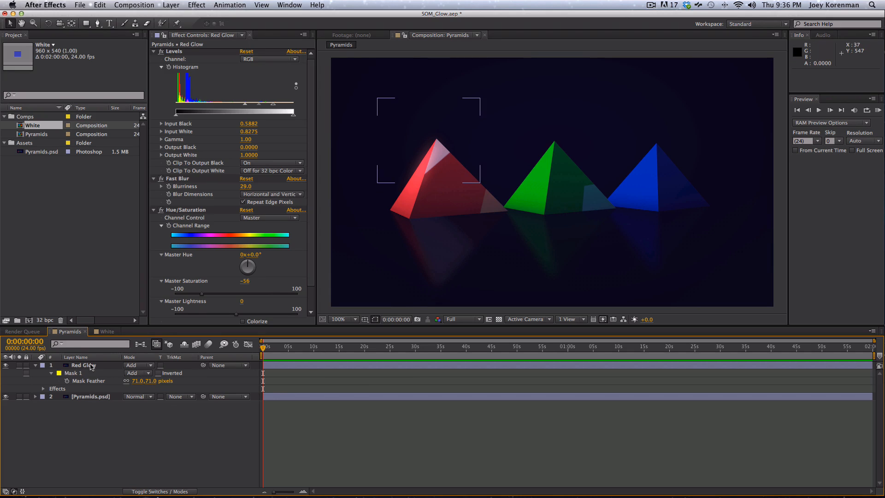
pyautogui.click(392, 178)
pyautogui.click(92, 367)
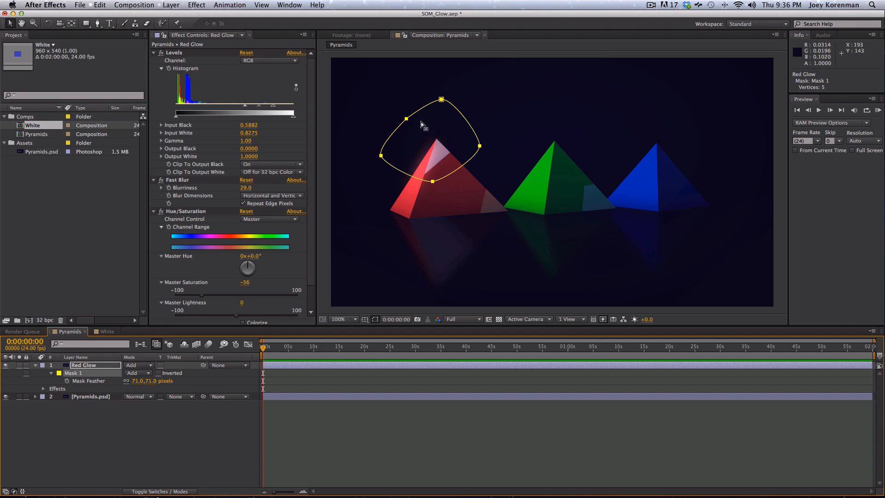
pyautogui.click(158, 473)
pyautogui.click(95, 367)
pyautogui.click(114, 446)
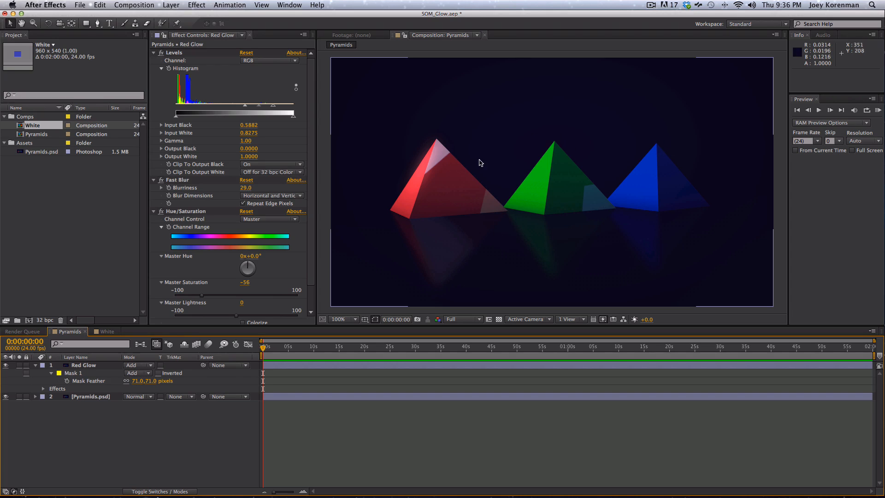
# Duplicate the Red Glow layer and rename the copy Green Glow.
pyautogui.click(101, 365)
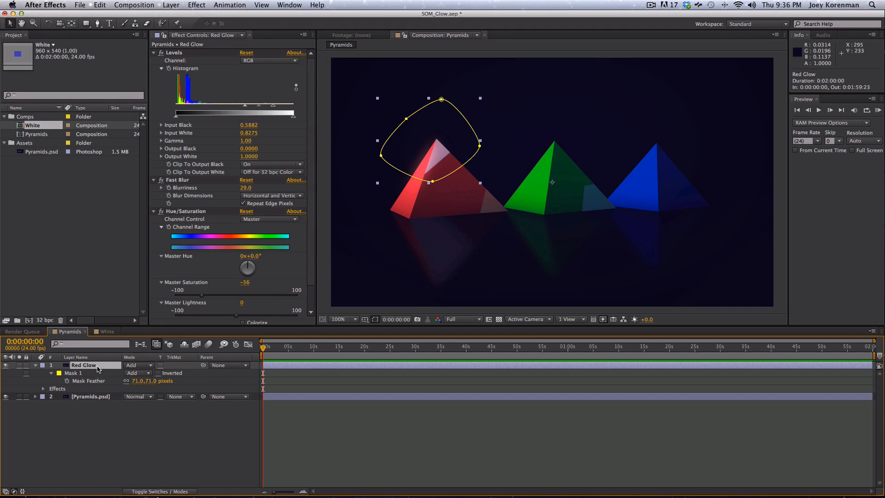
pyautogui.press('super+d')
pyautogui.press('Return')
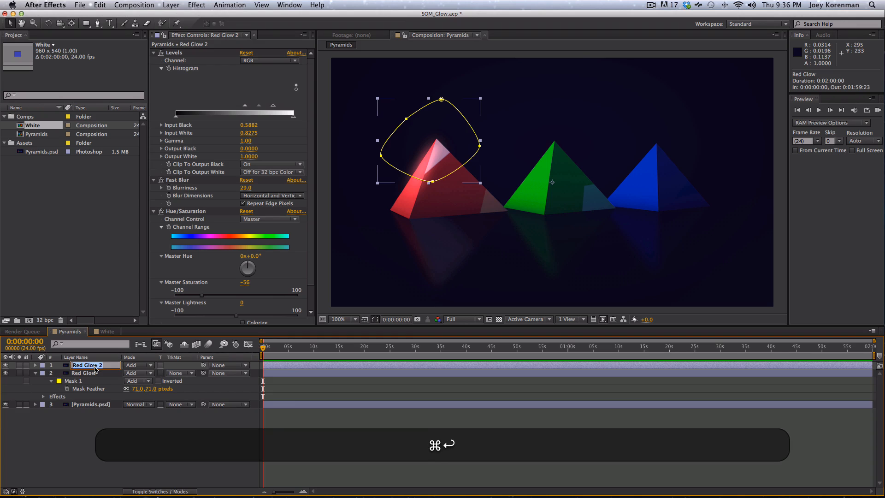
pyautogui.write('Green G')
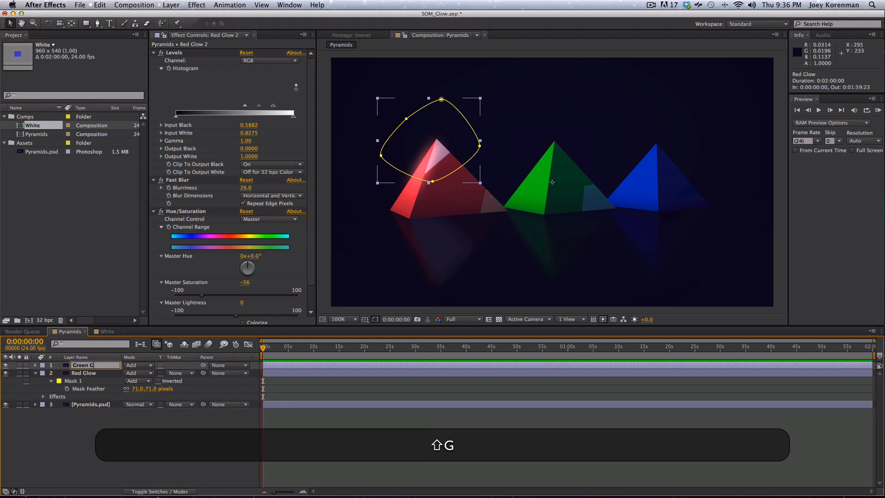
pyautogui.write('low')
pyautogui.press('Return')
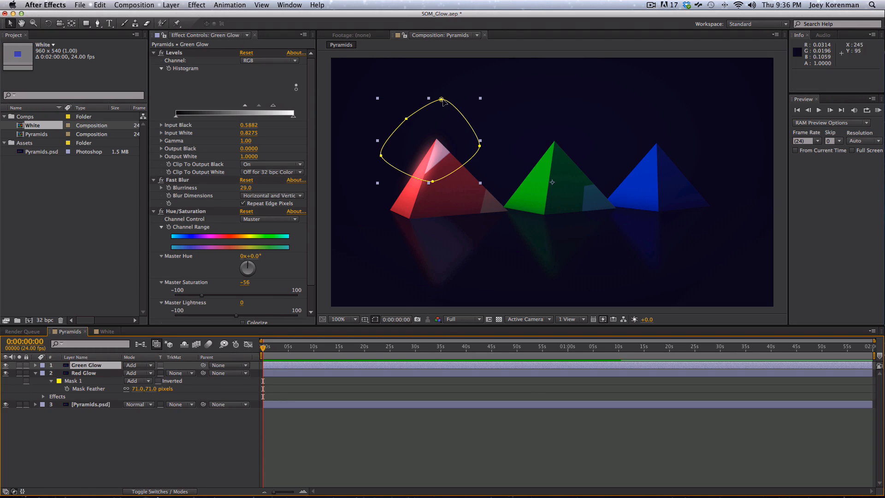
# Move Green Glow's mask over the green pyramid, extend its lowest point to the pyramid's base, and solo the layer.
pyautogui.click(433, 120)
pyautogui.moveTo(433, 120); pyautogui.dragTo(557, 124)
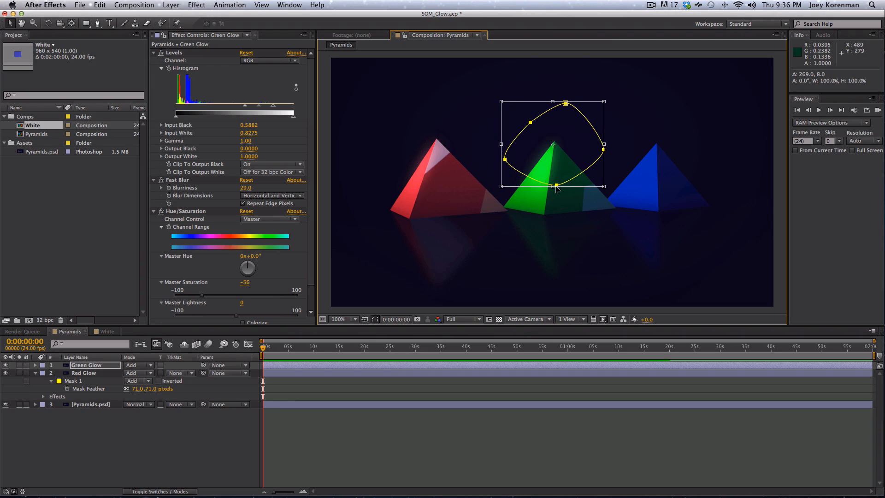
pyautogui.press('Return')
pyautogui.moveTo(563, 193); pyautogui.dragTo(549, 212)
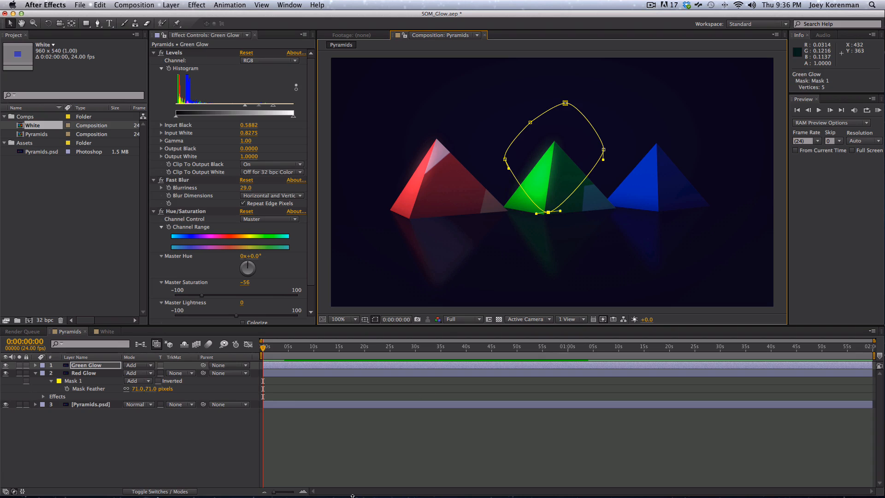
pyautogui.click(19, 365)
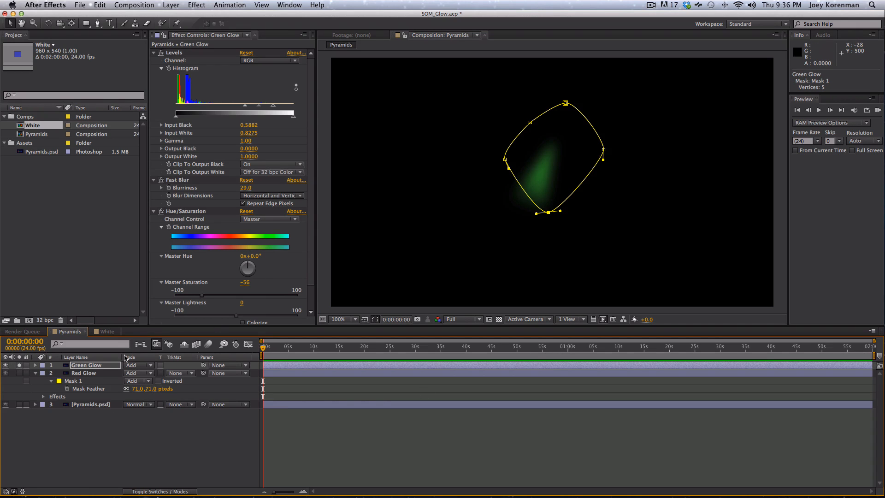
# Unsolo Green Glow and try fully desaturating it with a Hue/Saturation Master Saturation of -100.
pyautogui.click(19, 365)
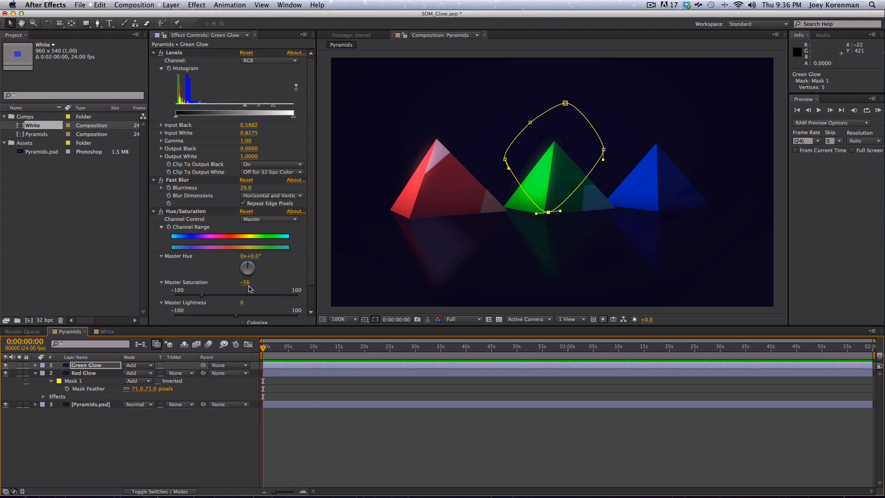
pyautogui.click(134, 491)
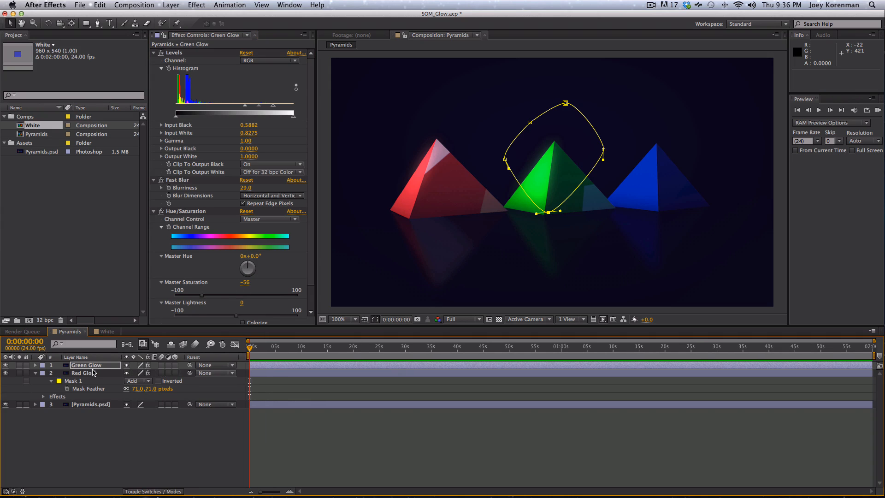
pyautogui.click(96, 366)
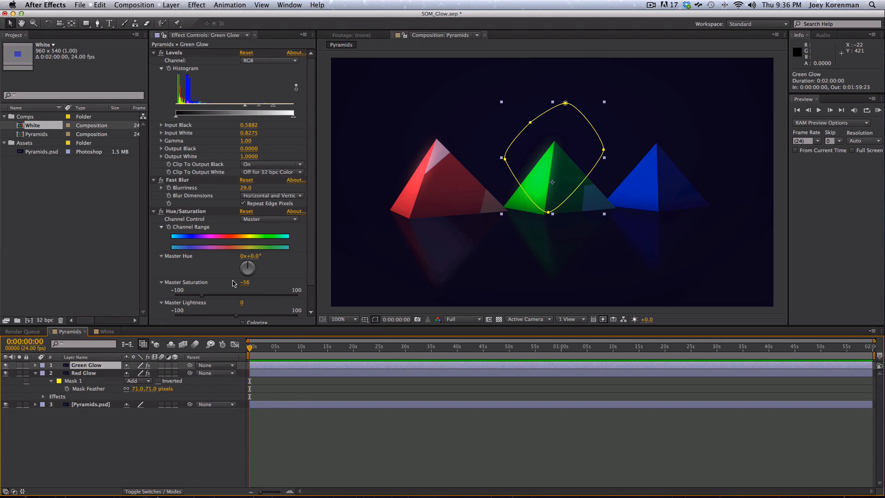
pyautogui.moveTo(245, 286); pyautogui.dragTo(211, 282)
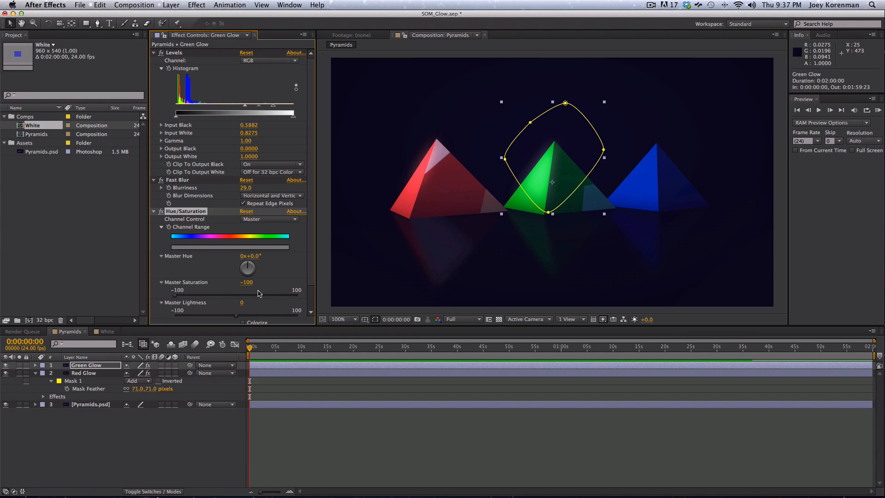
pyautogui.click(247, 286)
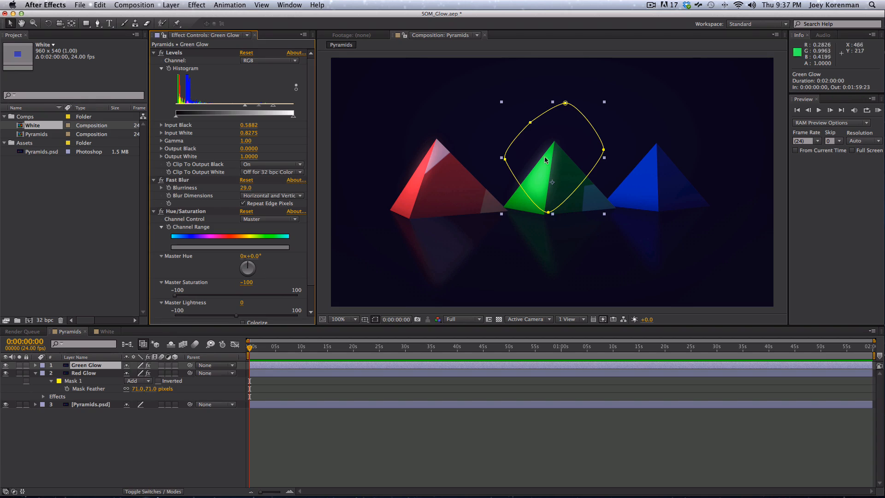
# Set Green Glow's Hue/Saturation to a Master Hue of 49° and a Master Saturation of 53.
pyautogui.moveTo(249, 284); pyautogui.dragTo(286, 279)
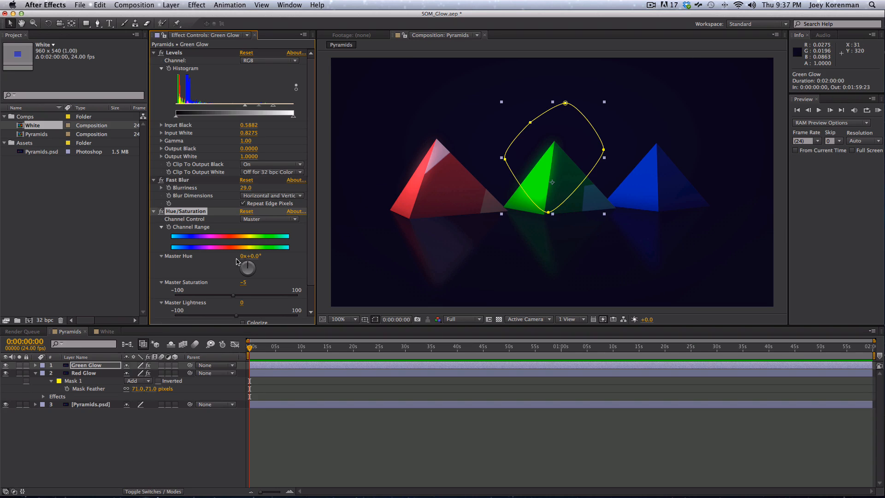
pyautogui.moveTo(257, 256); pyautogui.dragTo(273, 255)
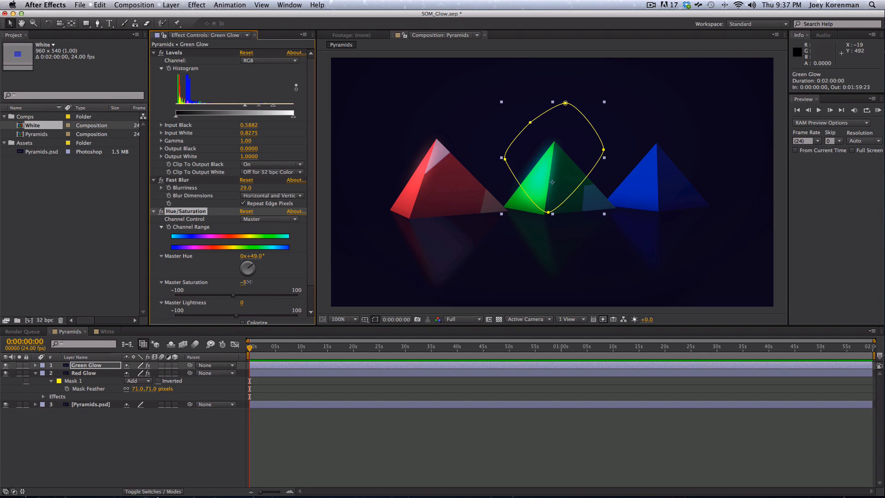
pyautogui.moveTo(249, 281); pyautogui.dragTo(264, 281)
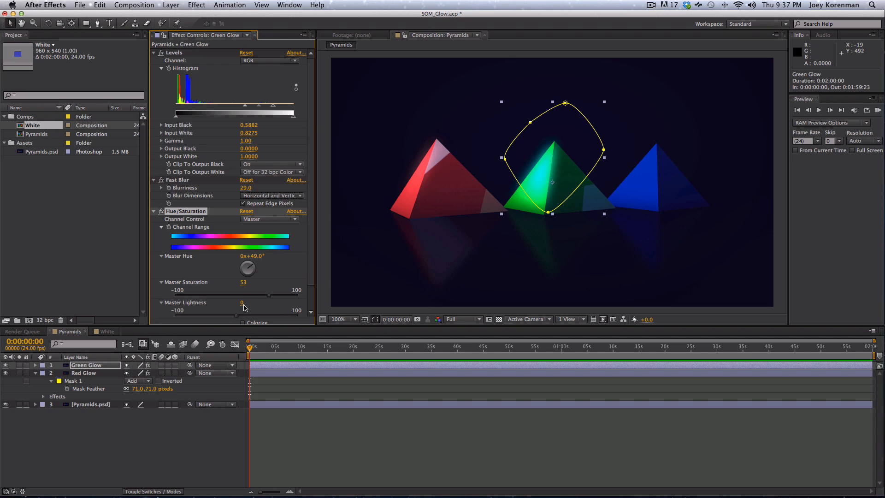
# Raise the Levels Input White of Green Glow to 0.9333 and deselect the layer.
pyautogui.click(274, 107)
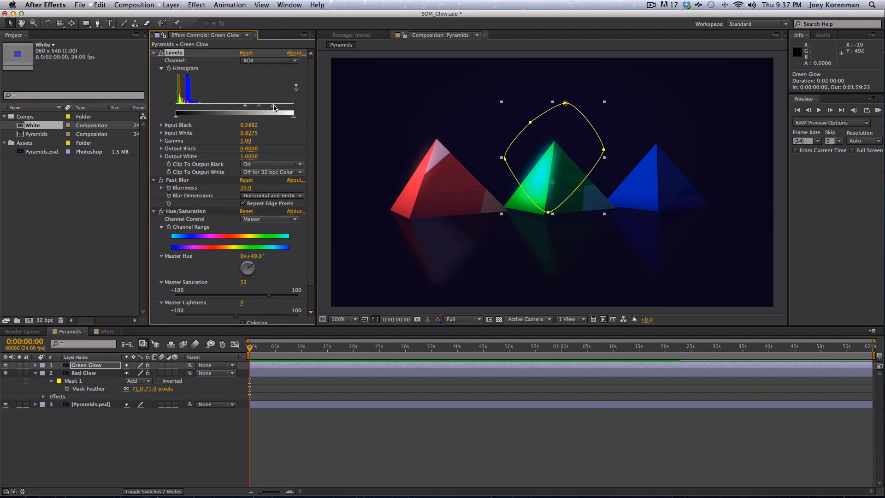
pyautogui.moveTo(284, 107)
pyautogui.mouseDown()
pyautogui.moveTo(295, 107)
pyautogui.moveTo(286, 106)
pyautogui.mouseUp()
pyautogui.click(549, 477)
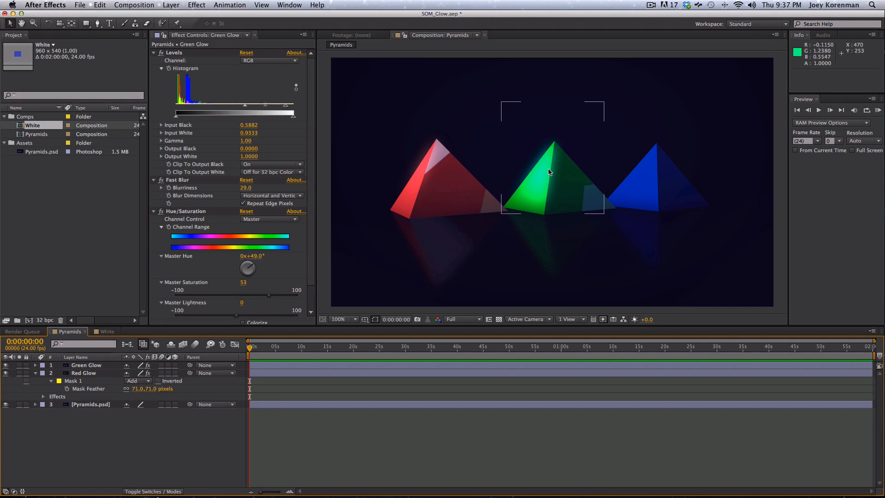
# Dim Green Glow by lowering its Levels Output White to 0.7373, checking it both soloed and over the full image.
pyautogui.click(20, 366)
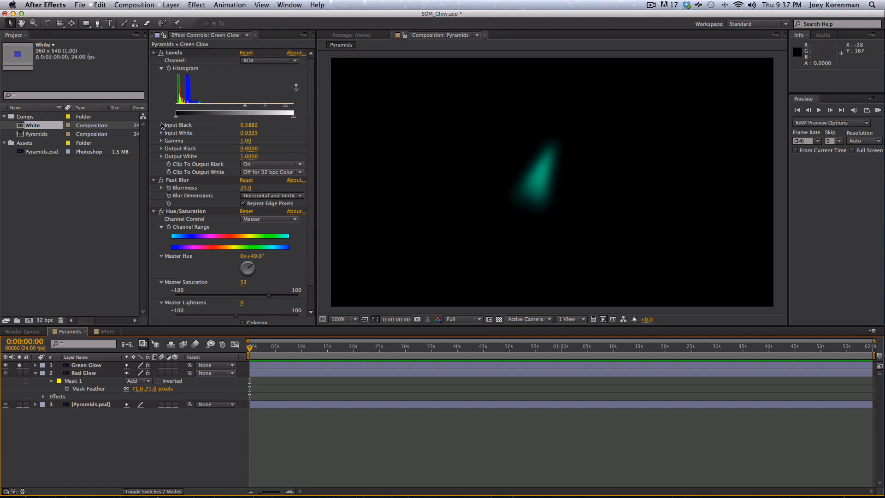
pyautogui.click(292, 119)
pyautogui.moveTo(291, 120)
pyautogui.mouseDown()
pyautogui.moveTo(237, 119)
pyautogui.moveTo(286, 118)
pyautogui.mouseUp()
pyautogui.click(19, 365)
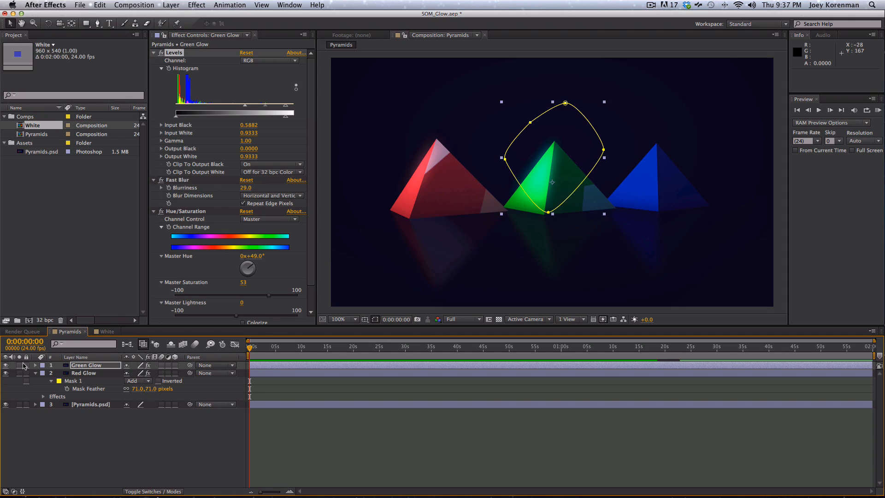
pyautogui.moveTo(286, 119); pyautogui.dragTo(261, 128)
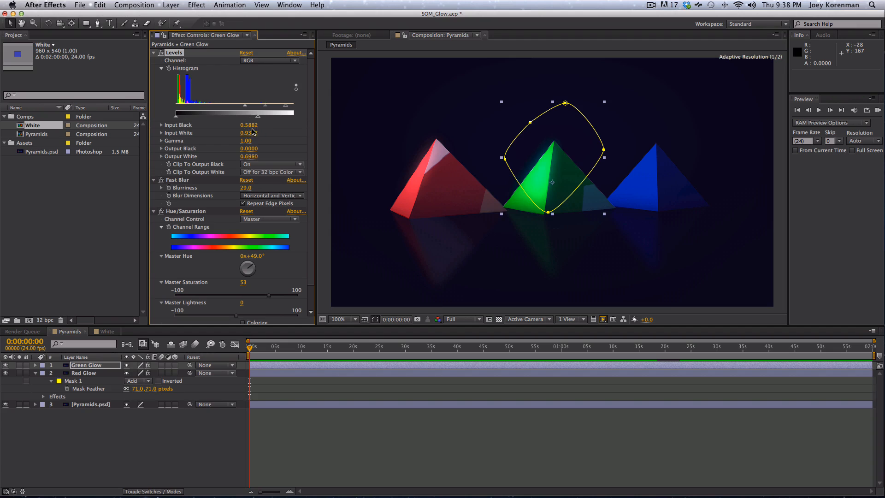
pyautogui.moveTo(262, 132); pyautogui.dragTo(263, 133)
pyautogui.click(280, 458)
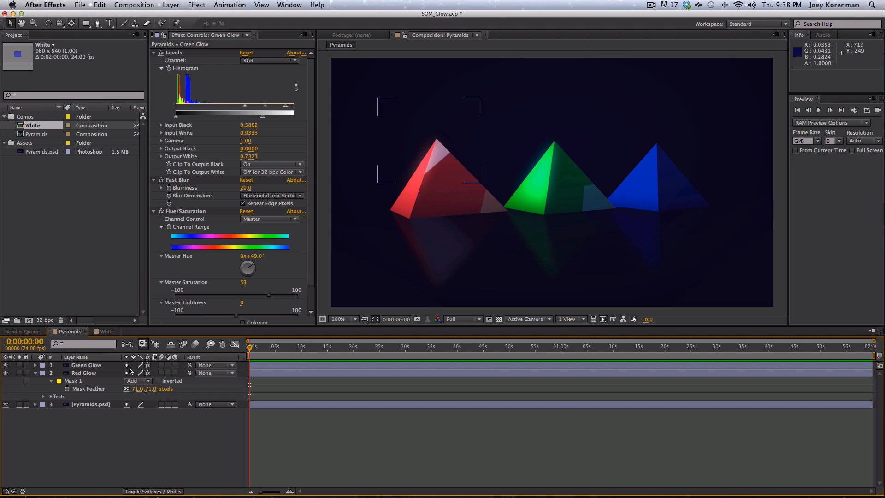
# Duplicate the Green Glow layer and move the copy's mask over the blue pyramid.
pyautogui.doubleClick(87, 365)
pyautogui.press('super+d')
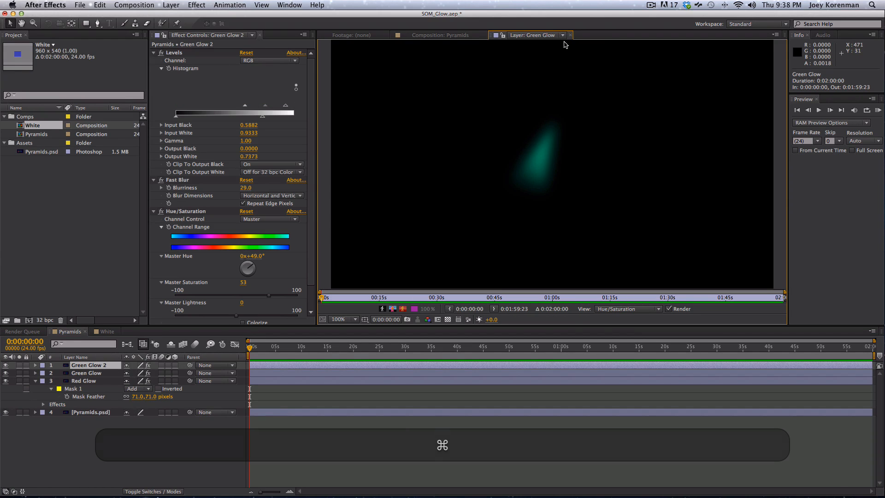
pyautogui.click(570, 35)
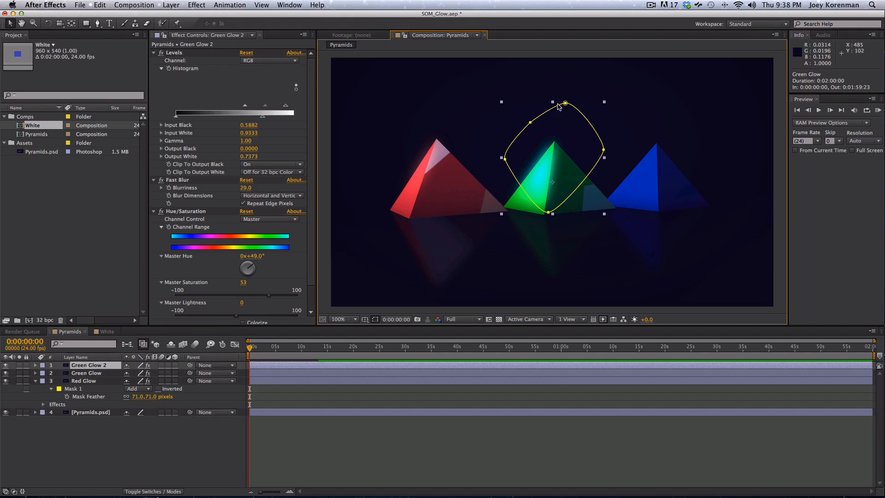
pyautogui.moveTo(565, 117); pyautogui.dragTo(669, 133)
pyautogui.press('Return')
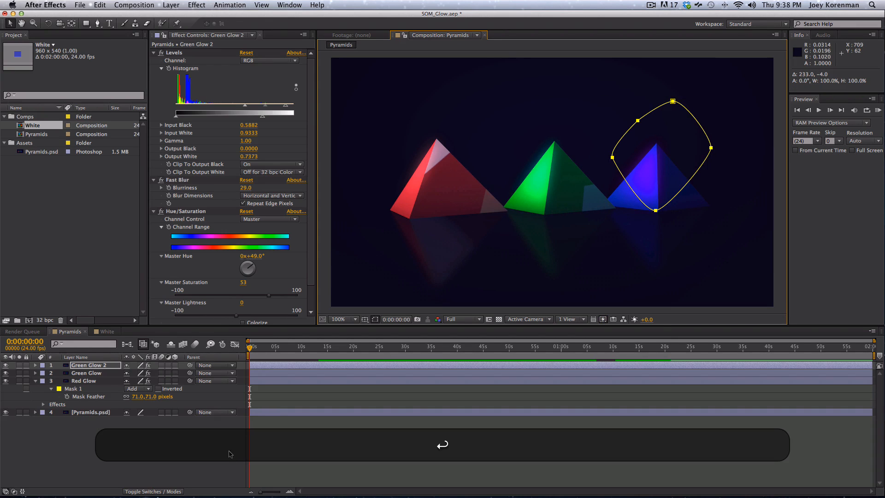
pyautogui.click(256, 437)
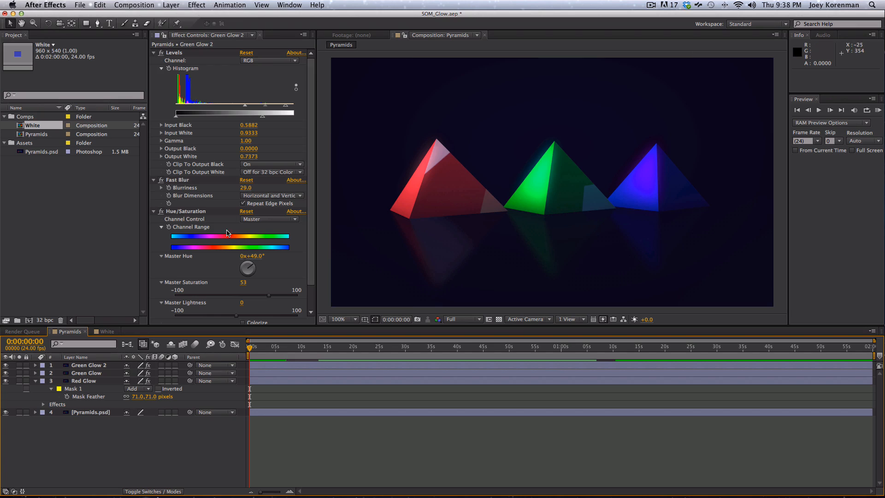
# Rename the duplicated glow layer Blue Glow.
pyautogui.click(109, 365)
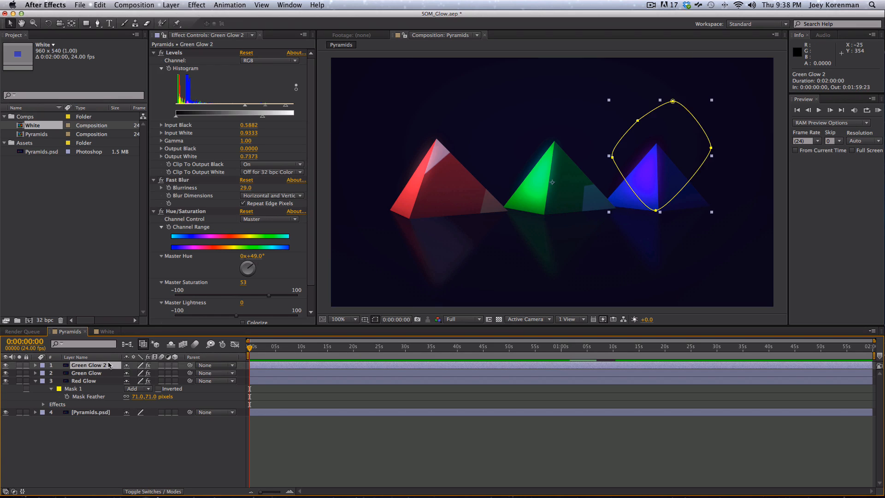
pyautogui.press('Return')
pyautogui.write('Blue')
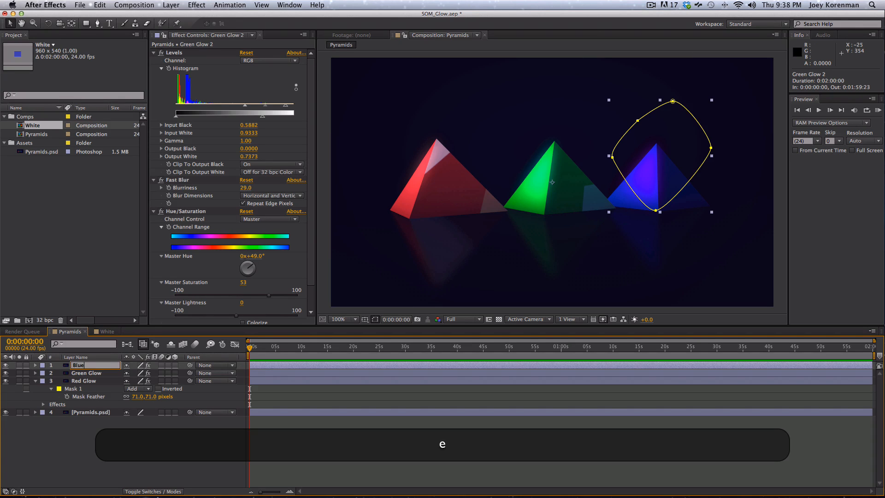
pyautogui.write(' Glow')
pyautogui.press('Return')
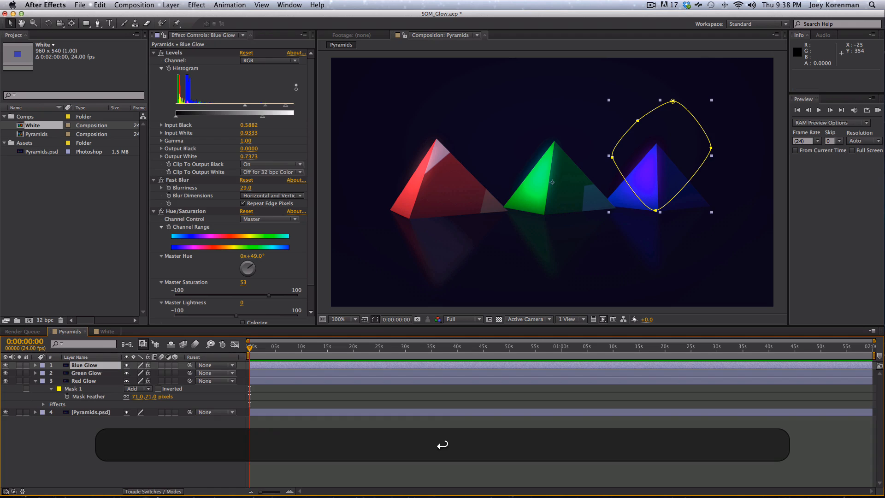
# Set Blue Glow's Hue/Saturation to a Master Hue of 0° and a Master Saturation of -55.
pyautogui.click(255, 256)
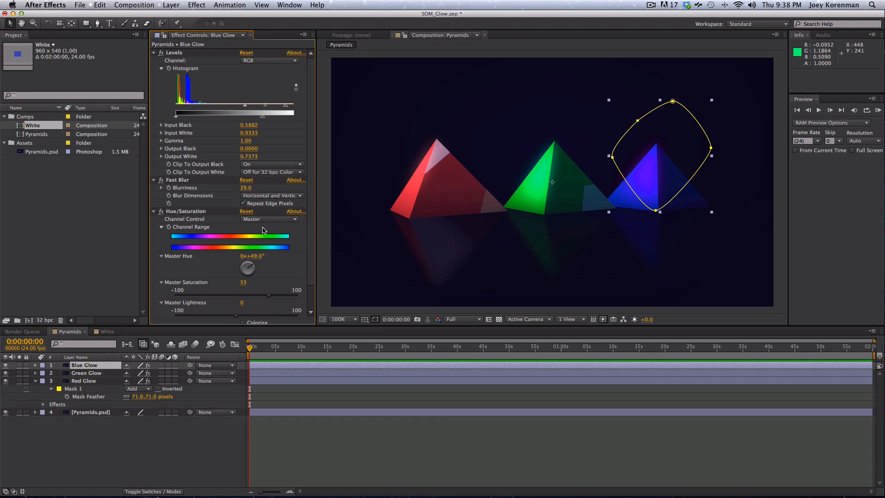
pyautogui.write('0')
pyautogui.press('Return')
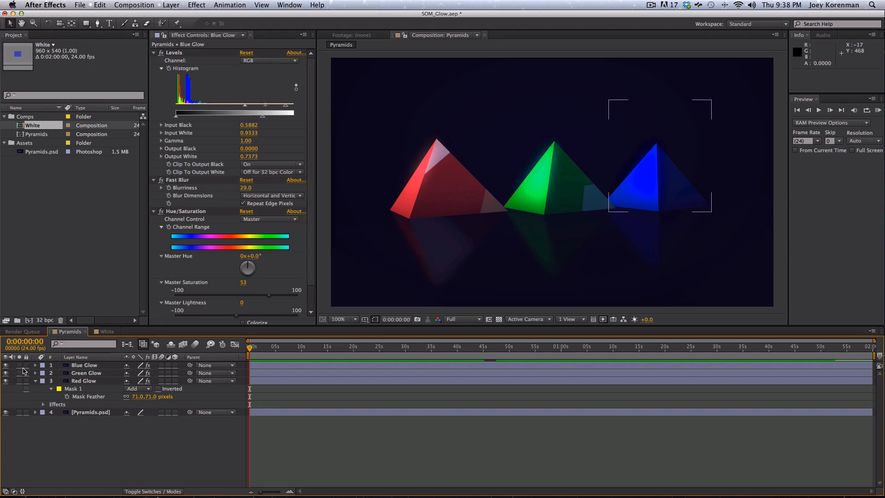
pyautogui.click(20, 365)
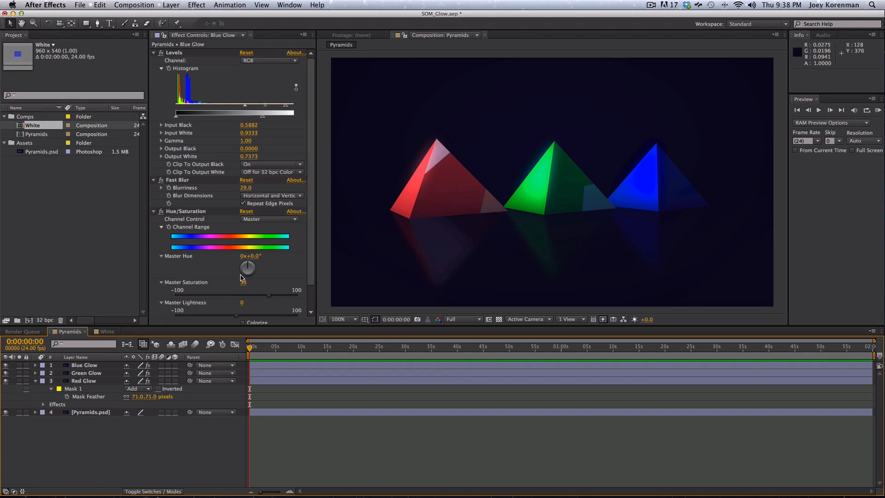
pyautogui.moveTo(243, 283); pyautogui.dragTo(202, 275)
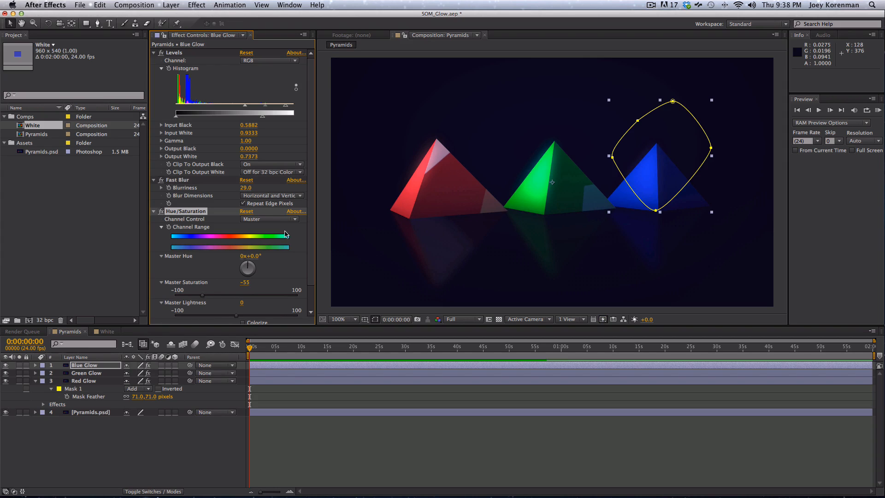
# Set Blue Glow's Levels Output White to 1.0 and Input White to 0.7294, and deselect the layer.
pyautogui.click(279, 118)
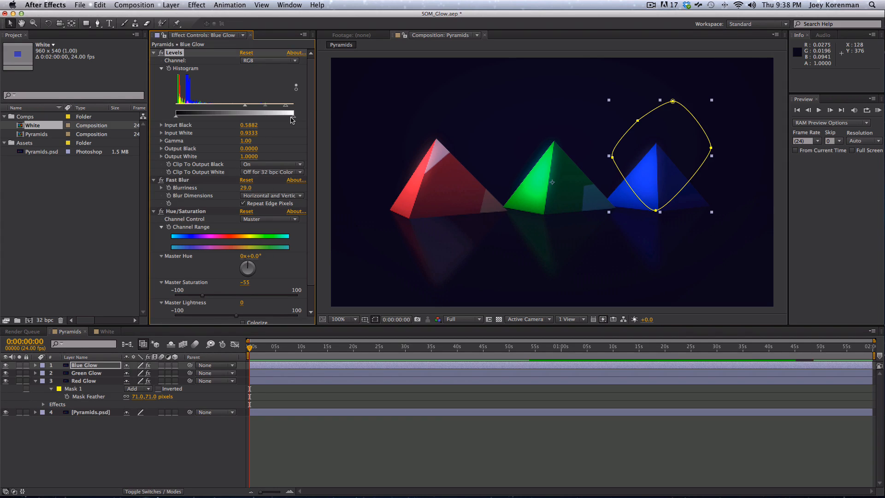
pyautogui.moveTo(285, 105); pyautogui.dragTo(267, 108)
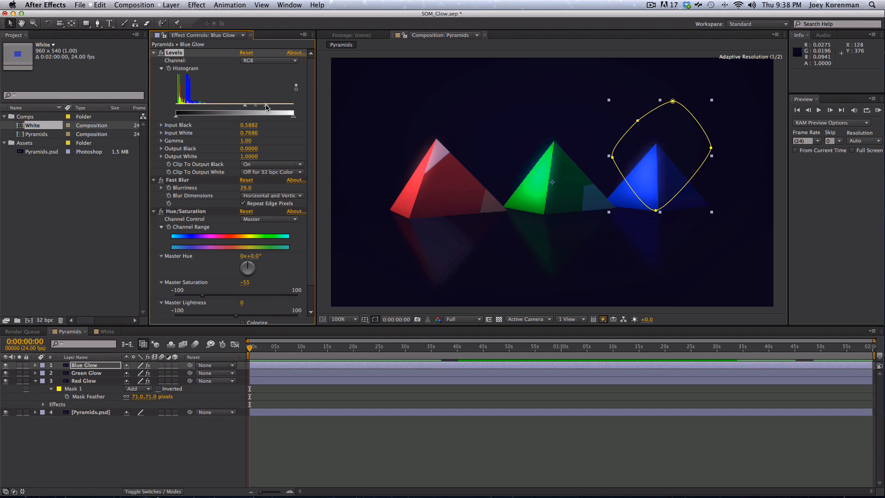
pyautogui.click(214, 475)
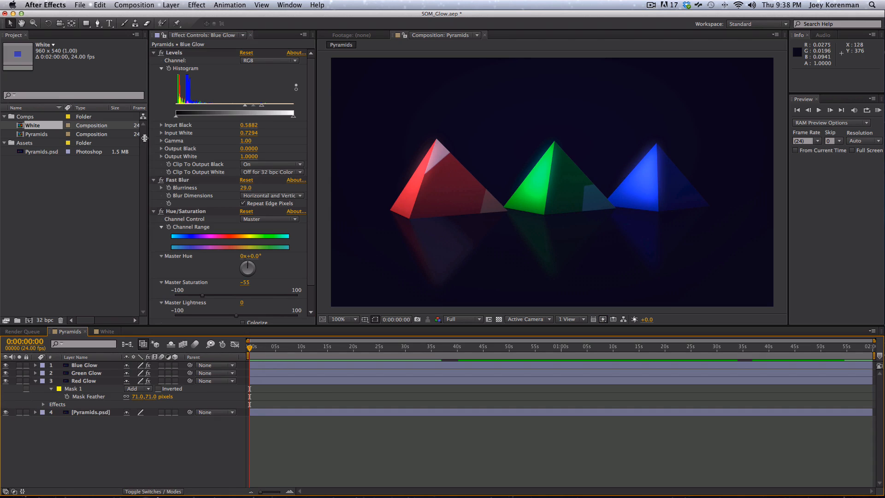
# Collapse Blue Glow's Levels and Hue/Saturation settings and turn off its Fast Blur effect.
pyautogui.click(153, 52)
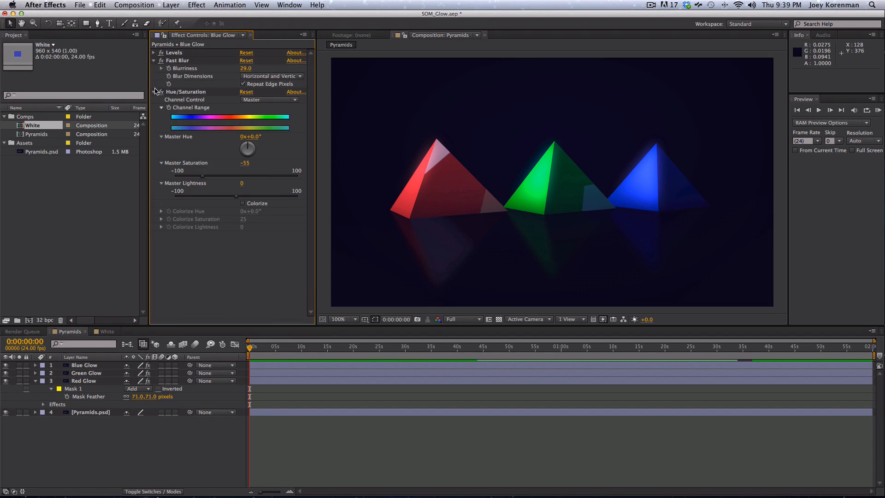
pyautogui.click(153, 92)
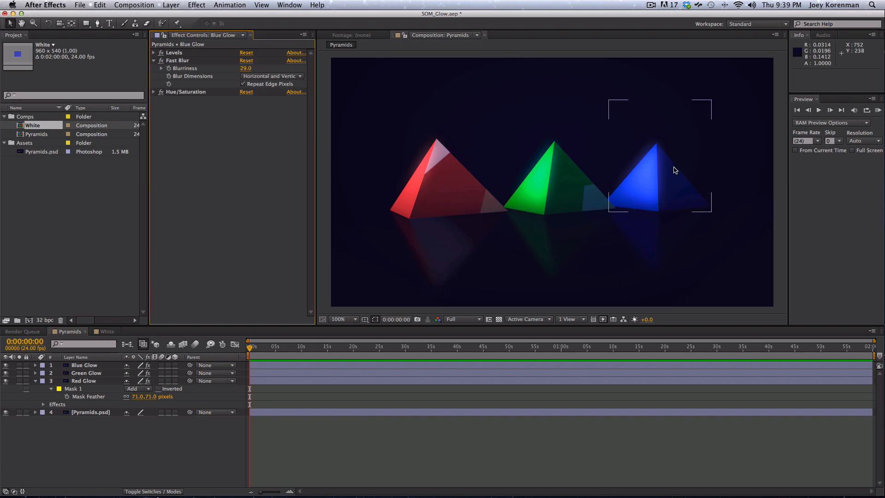
pyautogui.click(160, 60)
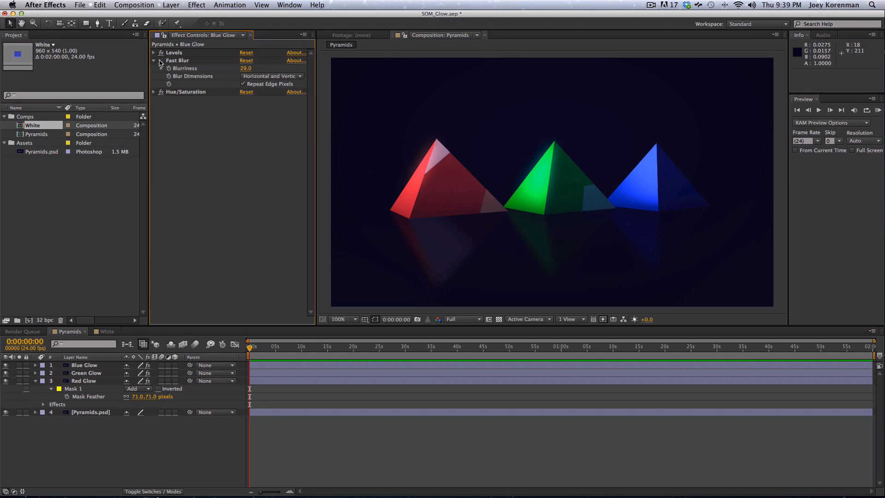
# Solo Blue Glow and compare its look with Levels and Hue/Saturation switched off and back on.
pyautogui.click(18, 365)
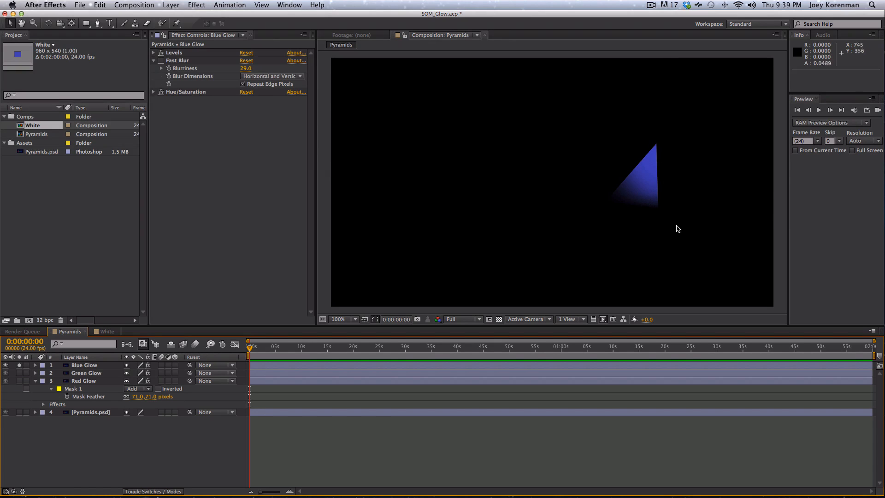
pyautogui.click(161, 53)
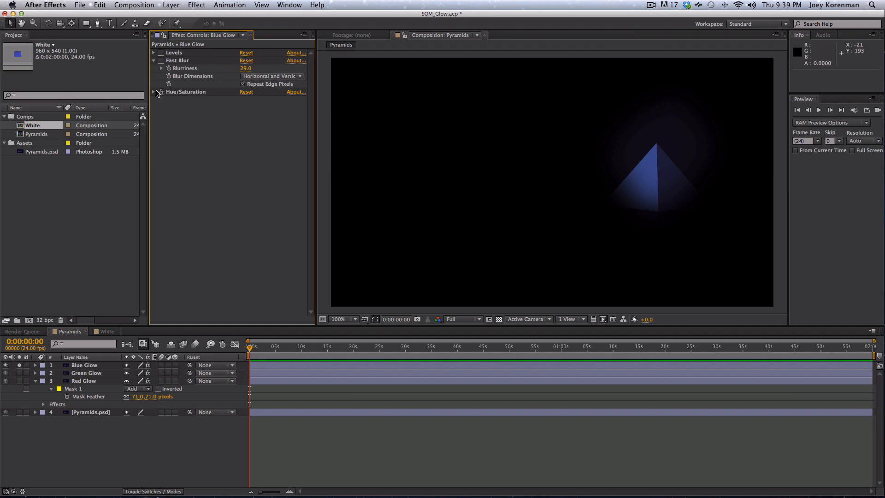
pyautogui.click(161, 92)
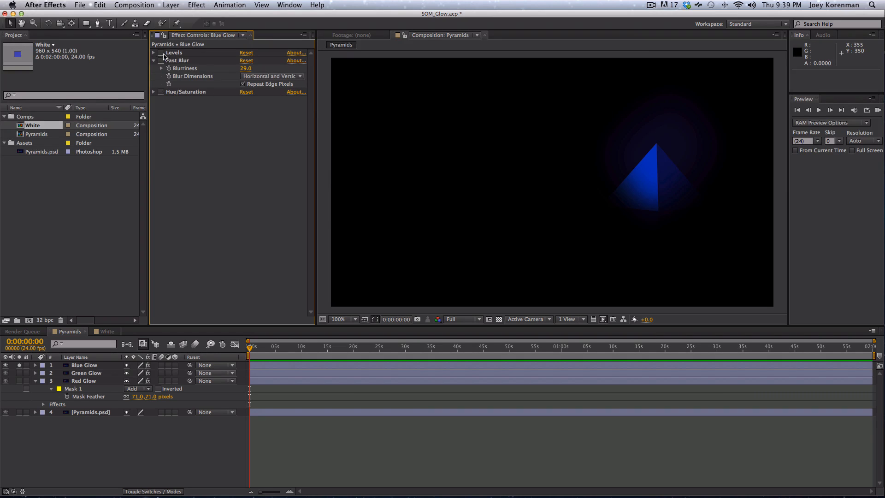
pyautogui.click(161, 54)
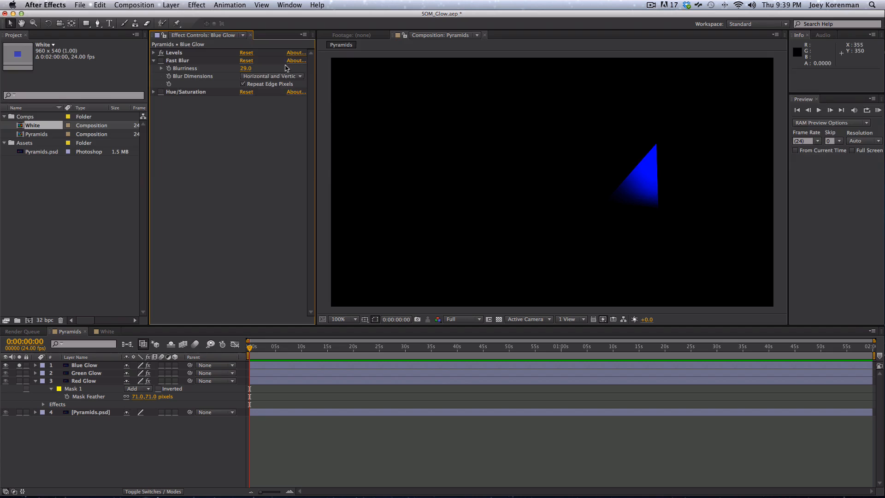
pyautogui.click(161, 92)
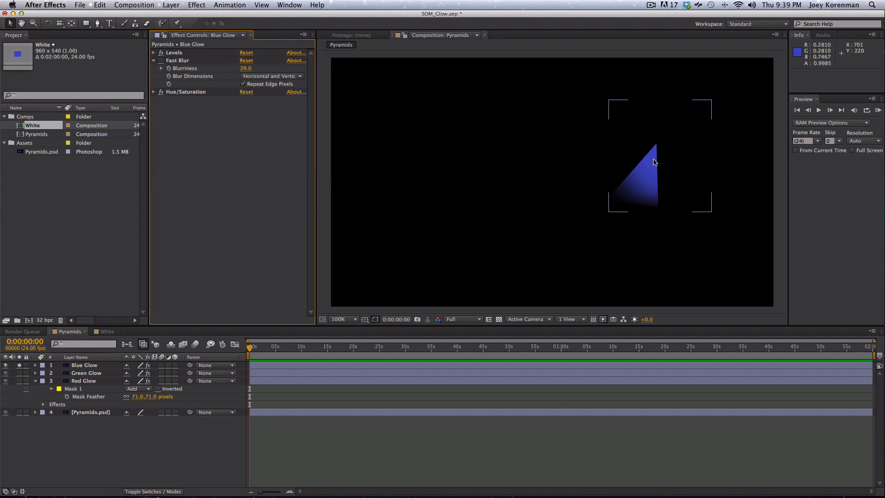
# Apply the CC Cross Blur effect to the Blue Glow layer.
pyautogui.click(200, 7)
pyautogui.press('Escape')
pyautogui.click(88, 365)
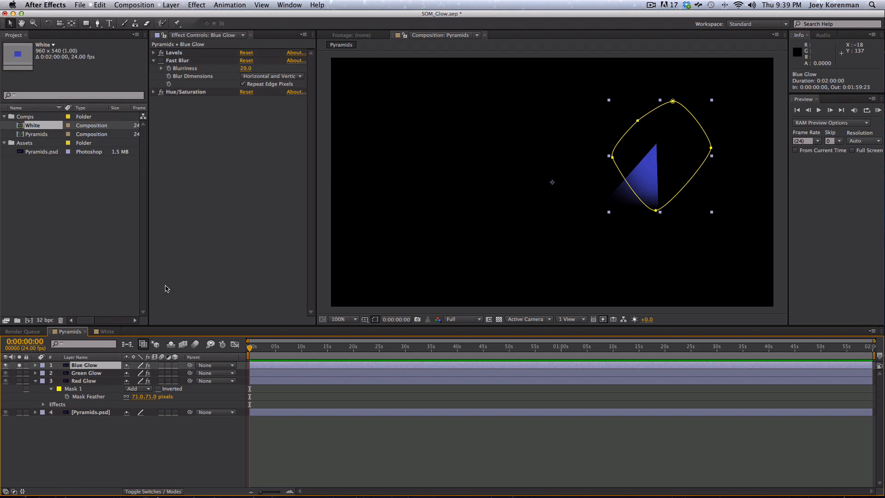
pyautogui.click(196, 5)
pyautogui.moveTo(229, 67)
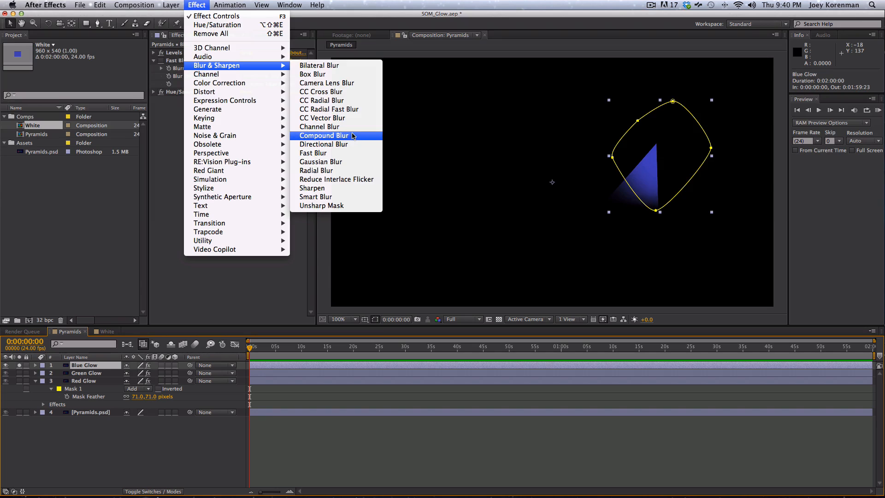
pyautogui.click(333, 92)
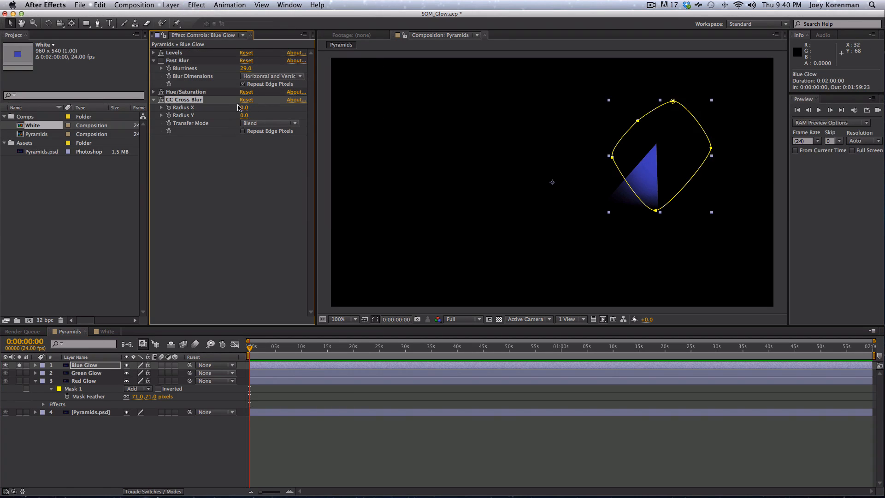
# Set CC Cross Blur to Radius X 36, Radius Y 61, Transfer Mode Add and Repeat Edge Pixels on, and unsolo Blue Glow.
pyautogui.moveTo(243, 107); pyautogui.dragTo(270, 114)
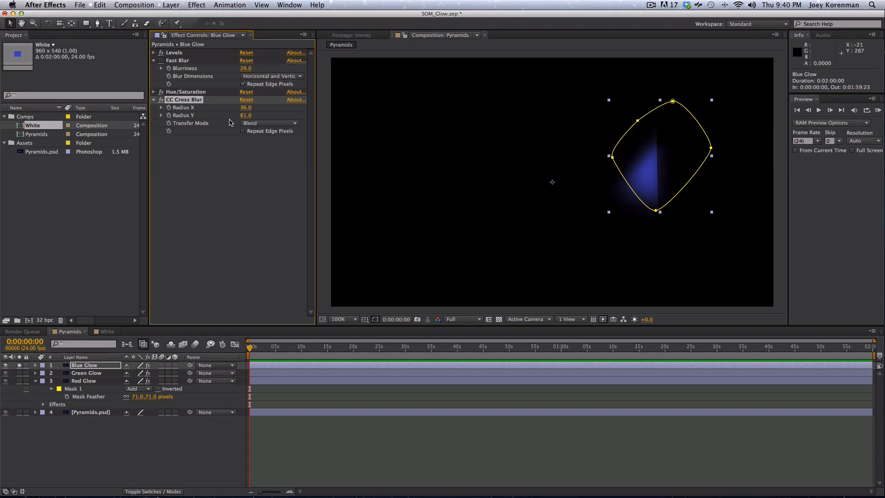
pyautogui.click(256, 124)
pyautogui.click(261, 137)
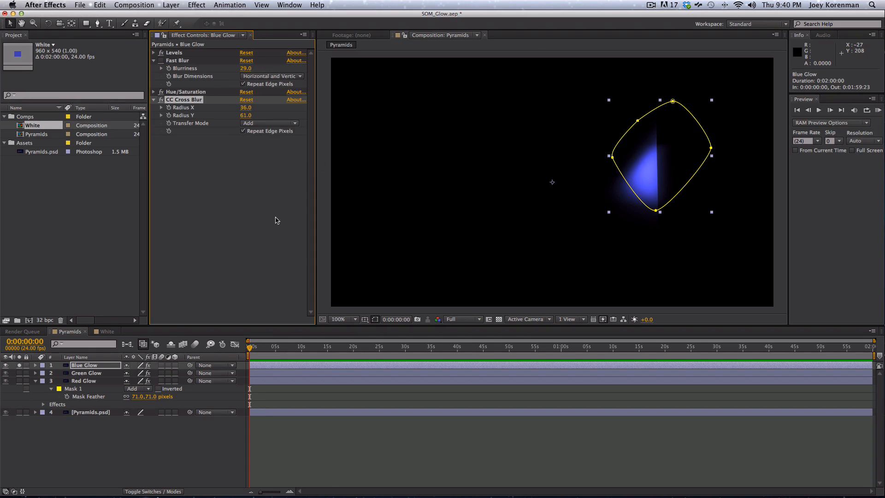
pyautogui.click(187, 404)
pyautogui.click(19, 365)
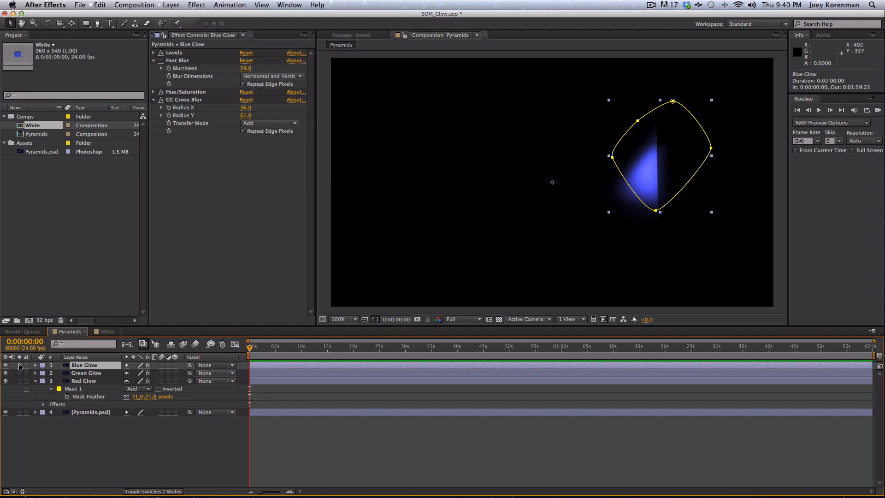
pyautogui.click(582, 441)
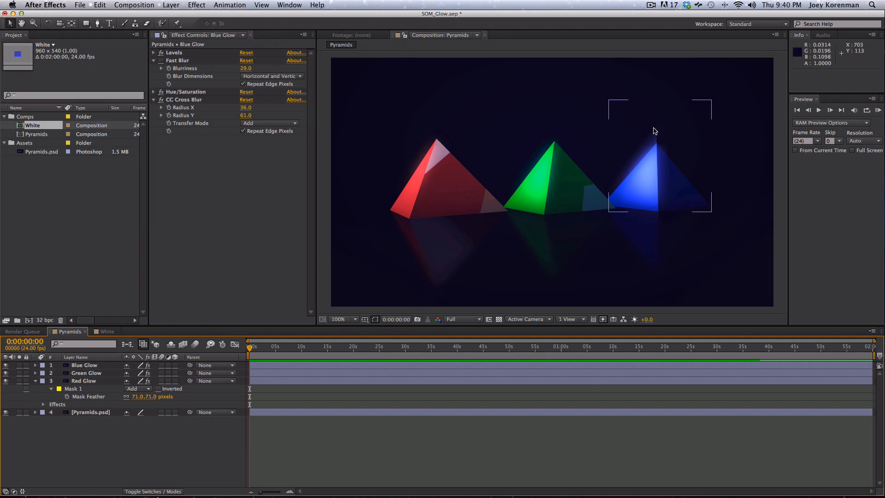
# Refine Blue Glow's CC Cross Blur to Radius X 25 and Radius Y 62.
pyautogui.moveTo(253, 118); pyautogui.dragTo(357, 97)
pyautogui.moveTo(278, 106)
pyautogui.mouseDown()
pyautogui.moveTo(219, 126)
pyautogui.moveTo(268, 105)
pyautogui.moveTo(227, 111)
pyautogui.mouseUp()
pyautogui.click(362, 462)
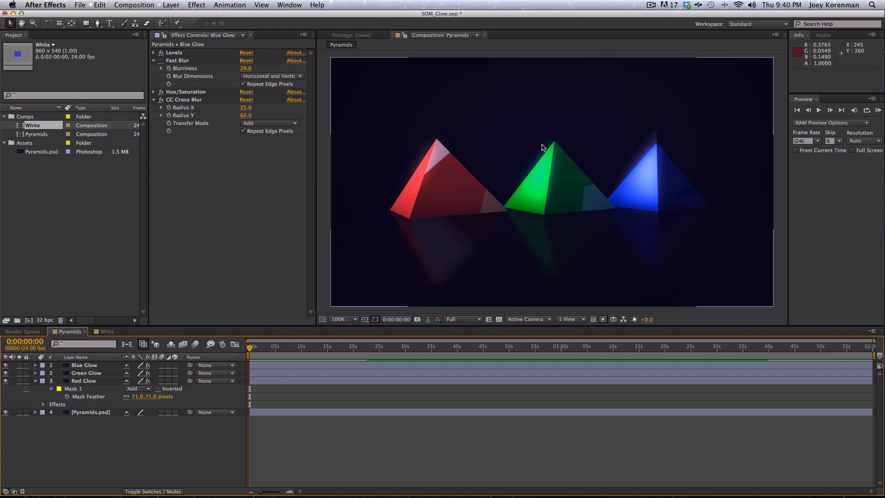
# Set Green Glow's Levels Output White to 1.0 and its Fast Blur Blurriness to 37, and deselect the layer.
pyautogui.click(99, 373)
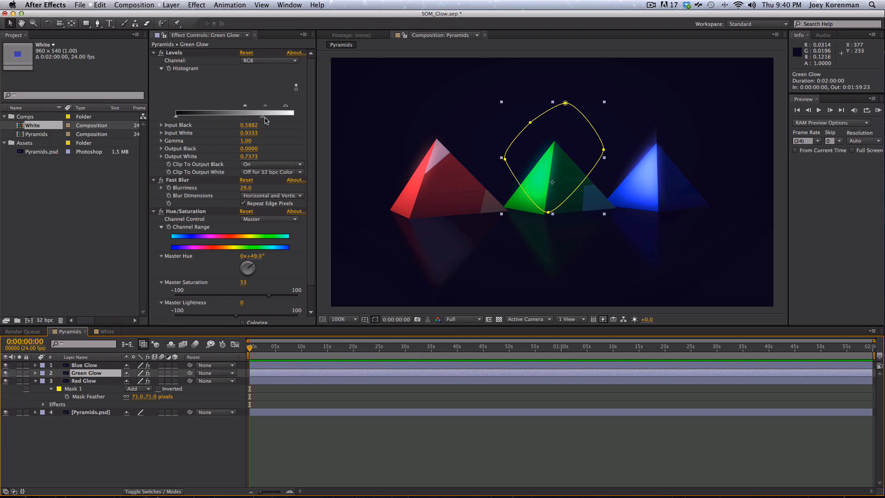
pyautogui.moveTo(265, 118); pyautogui.dragTo(284, 118)
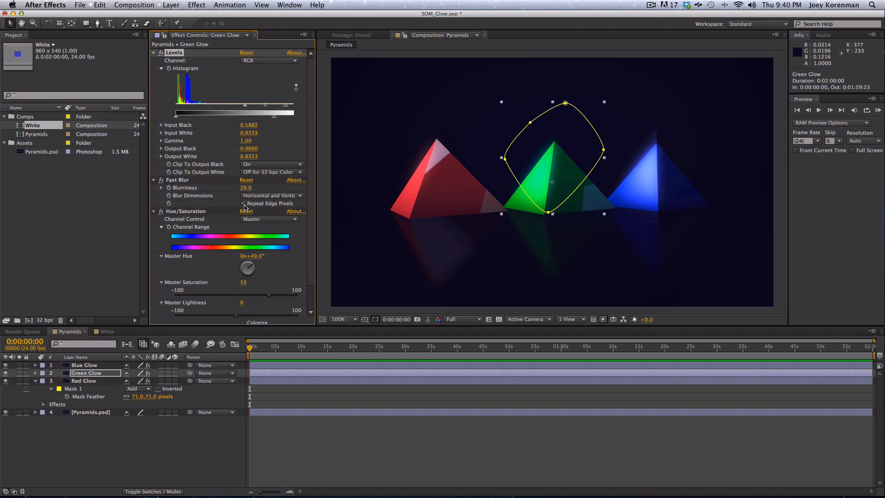
pyautogui.moveTo(246, 191); pyautogui.dragTo(239, 189)
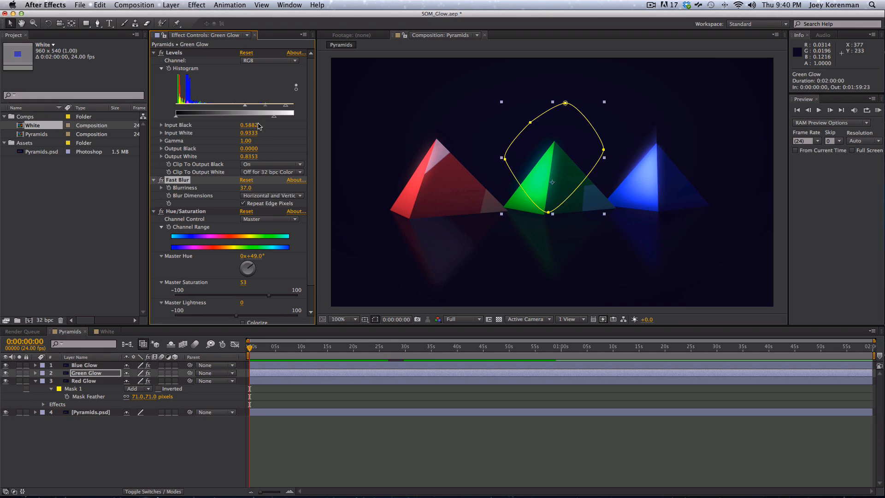
pyautogui.moveTo(274, 116); pyautogui.dragTo(289, 118)
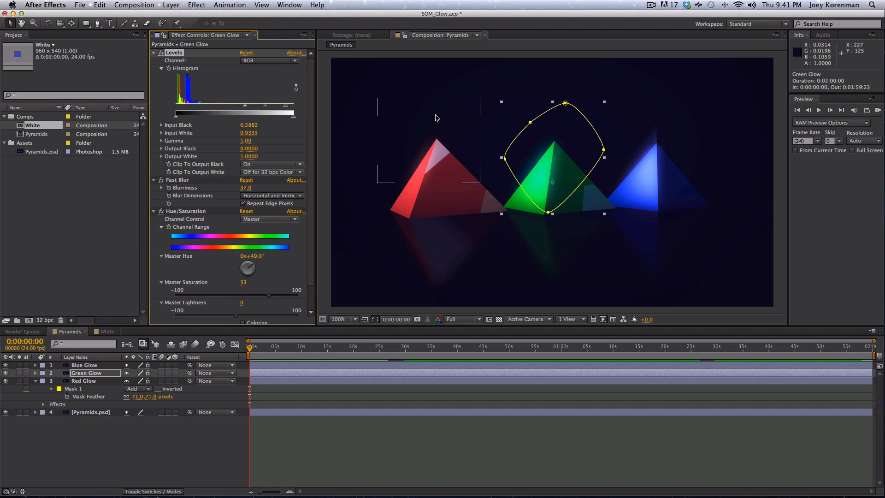
pyautogui.click(437, 118)
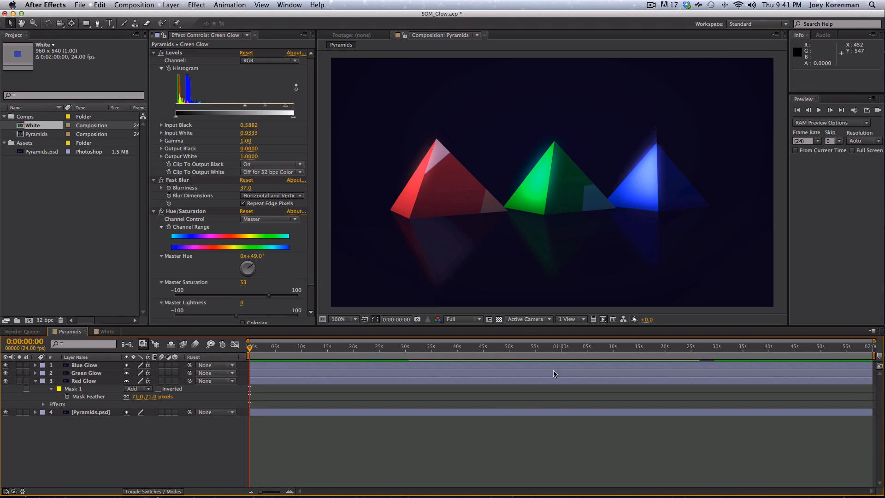
# Collapse Red Glow's properties and compare the image with and without the glows by soloing and unsoloing Pyramids.psd.
pyautogui.click(36, 381)
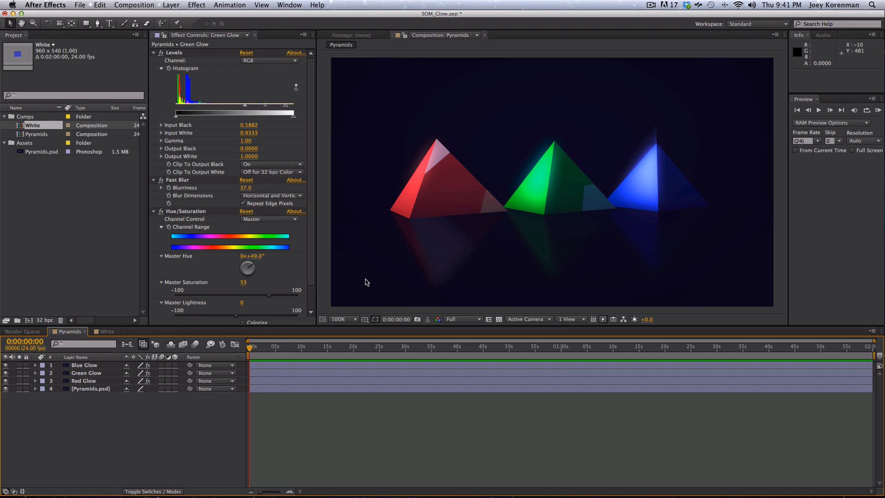
pyautogui.click(19, 389)
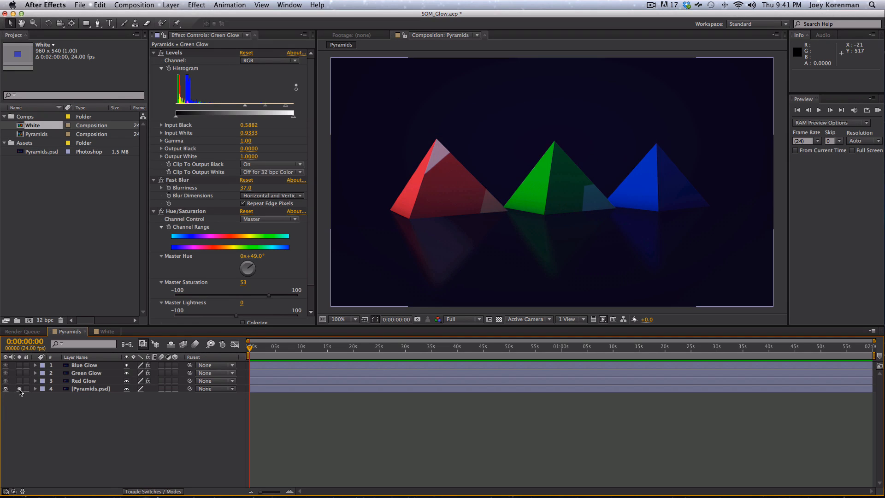
pyautogui.click(19, 389)
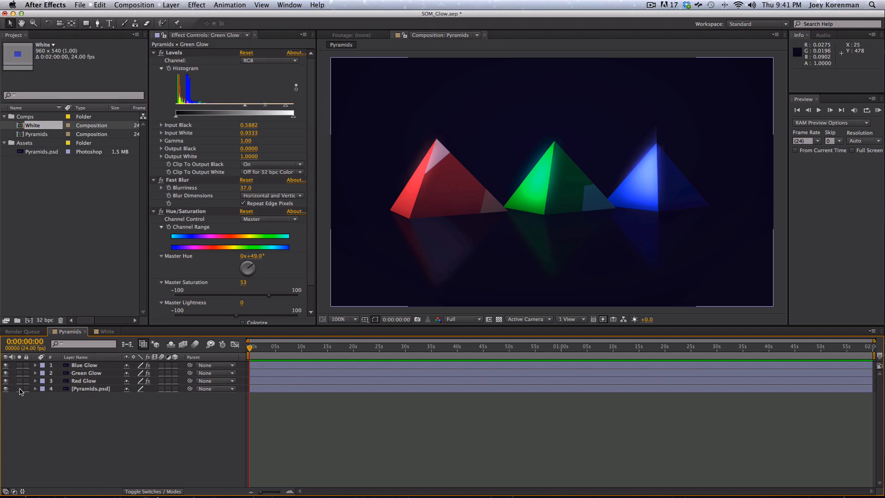
pyautogui.click(19, 390)
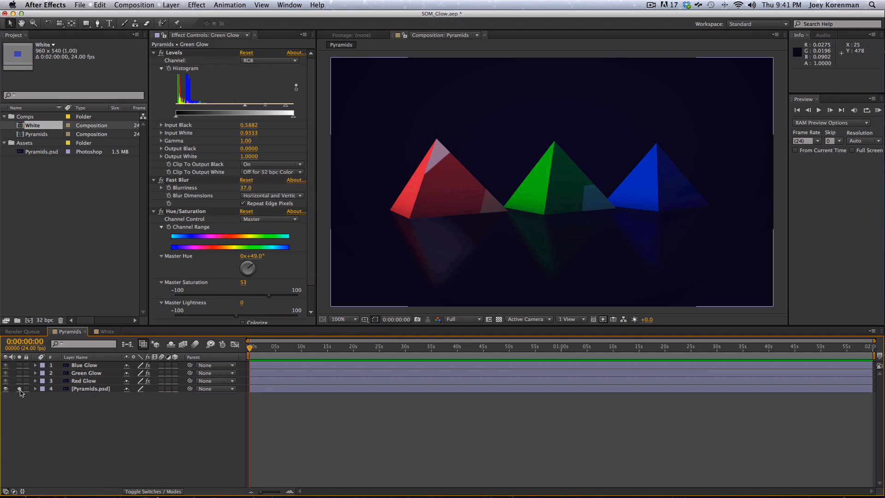
pyautogui.click(19, 389)
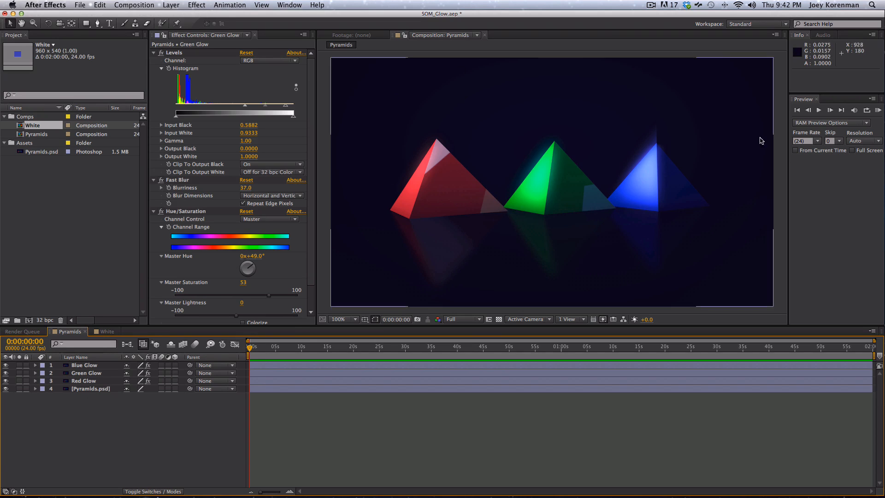
# Hide the three glow layers and apply Levels to the Pyramids.psd layer with Input Black at 0.6392.
pyautogui.moveTo(7, 381); pyautogui.dragTo(6, 365)
pyautogui.click(91, 389)
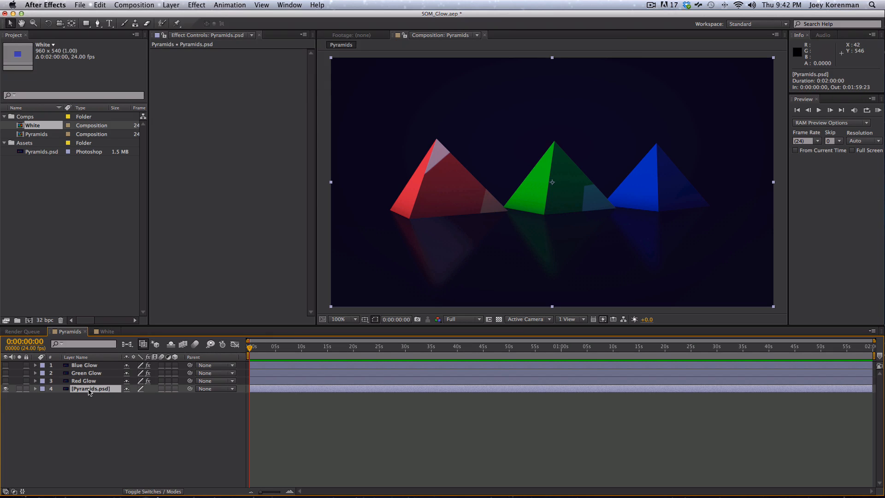
pyautogui.click(200, 3)
pyautogui.moveTo(227, 83)
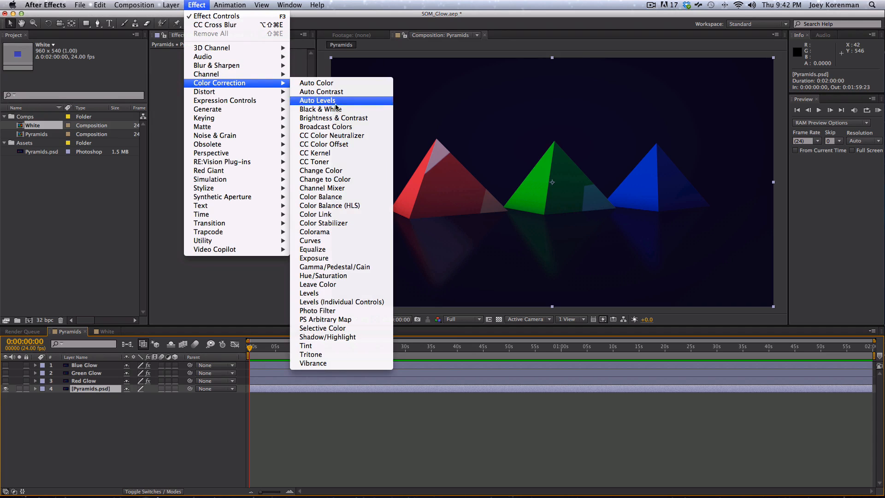
pyautogui.click(337, 293)
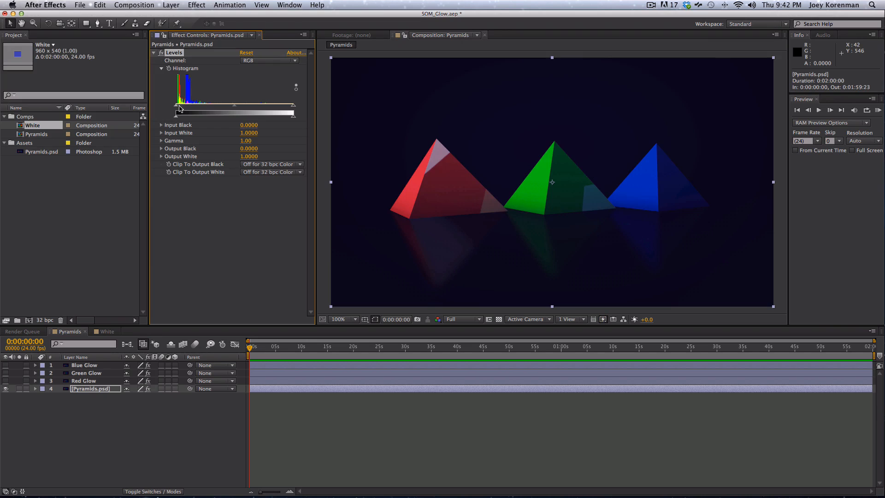
pyautogui.moveTo(178, 106); pyautogui.dragTo(247, 111)
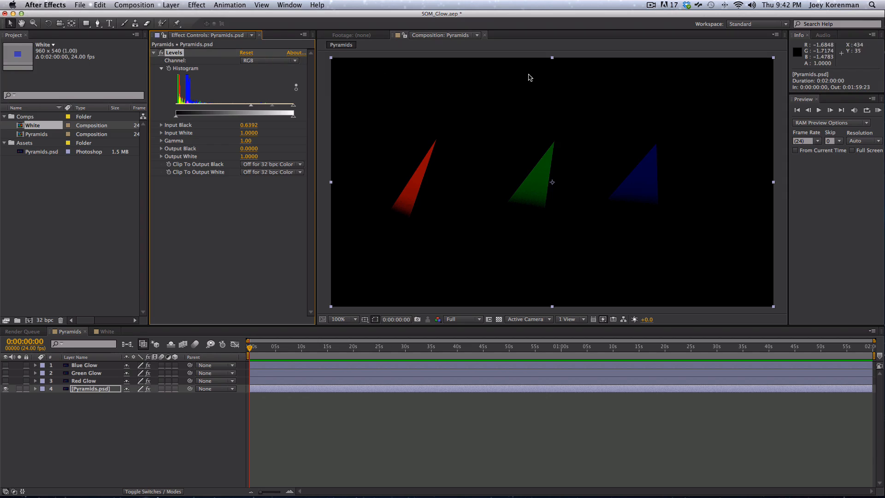
# Add Fast Blur to Pyramids.psd with Repeat Edge Pixels on and Blurriness 19.
pyautogui.click(194, 5)
pyautogui.moveTo(208, 66)
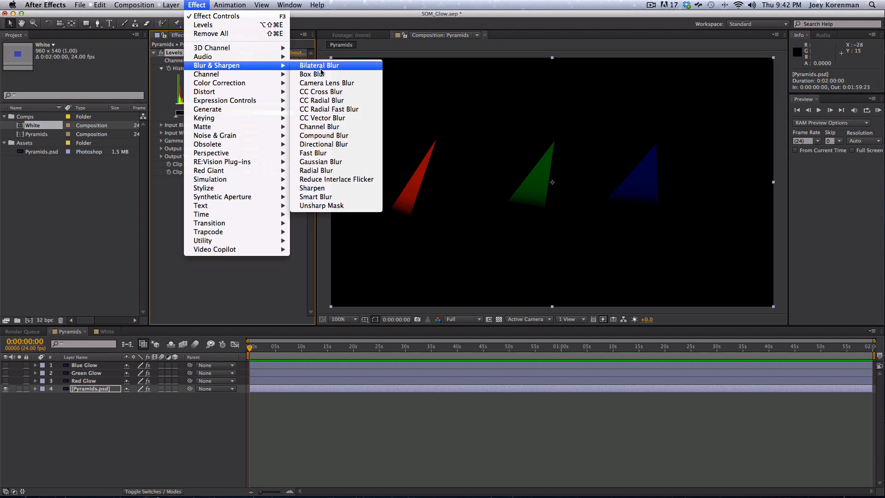
pyautogui.click(342, 157)
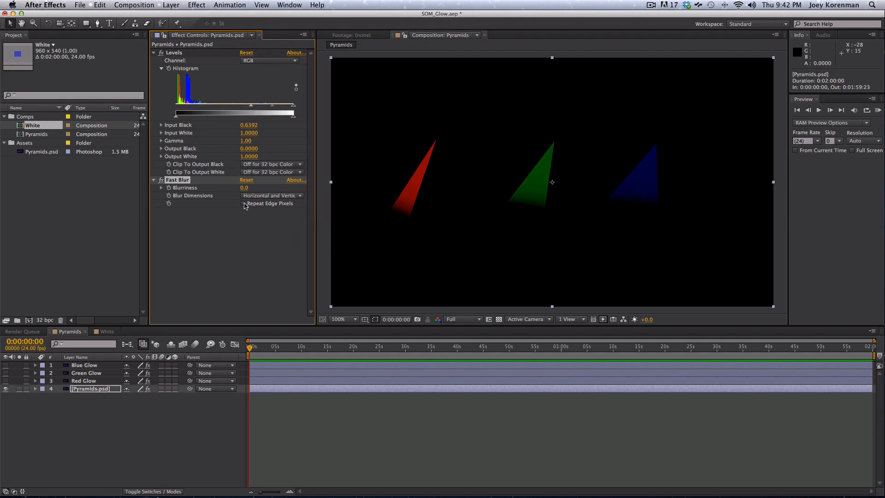
pyautogui.click(243, 203)
pyautogui.moveTo(244, 188); pyautogui.dragTo(250, 191)
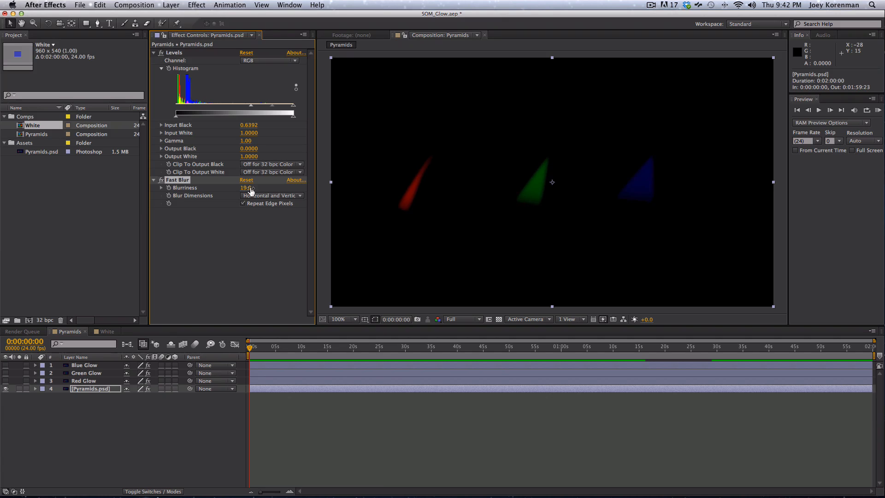
# Set Pyramids.psd's Levels Input Black to 0.5451, turn on Clip To Output Black, and collapse the Levels and Fast Blur settings.
pyautogui.moveTo(251, 109); pyautogui.dragTo(239, 112)
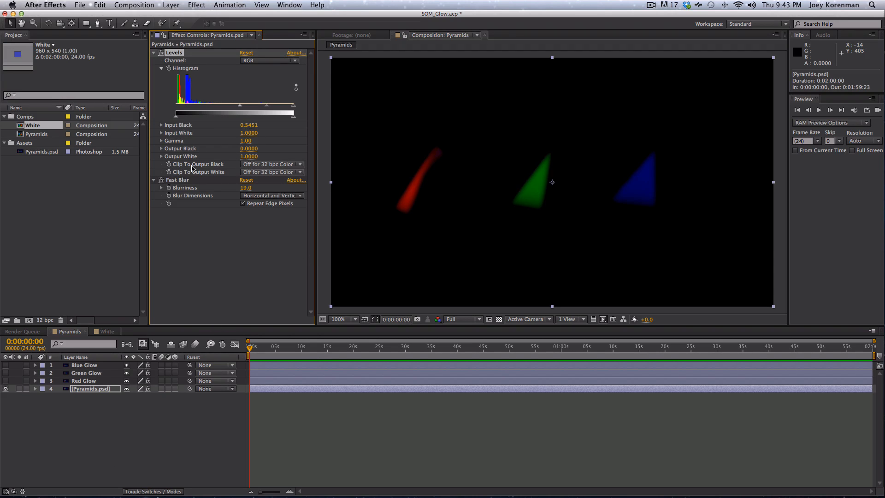
pyautogui.click(278, 165)
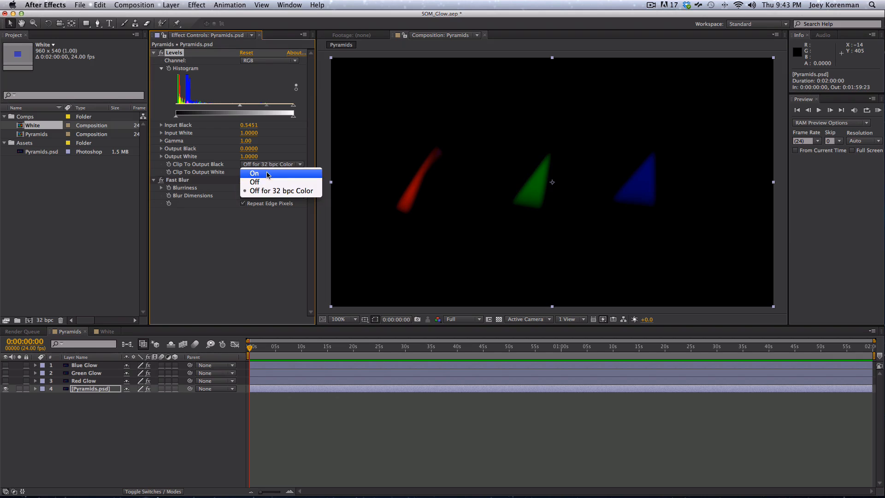
pyautogui.click(267, 174)
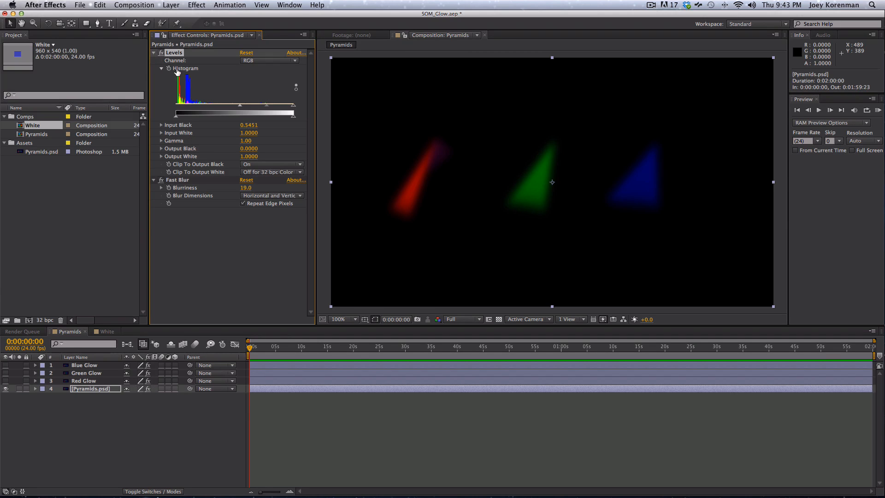
pyautogui.click(154, 53)
pyautogui.click(153, 60)
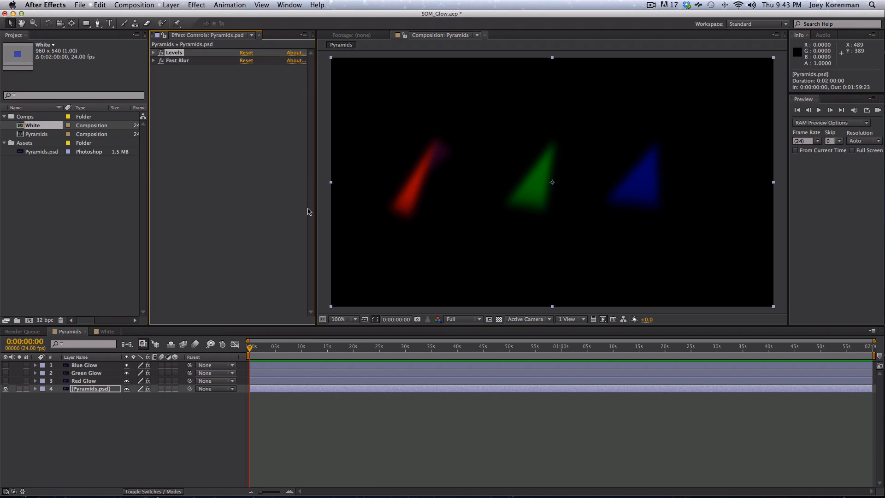
pyautogui.click(223, 277)
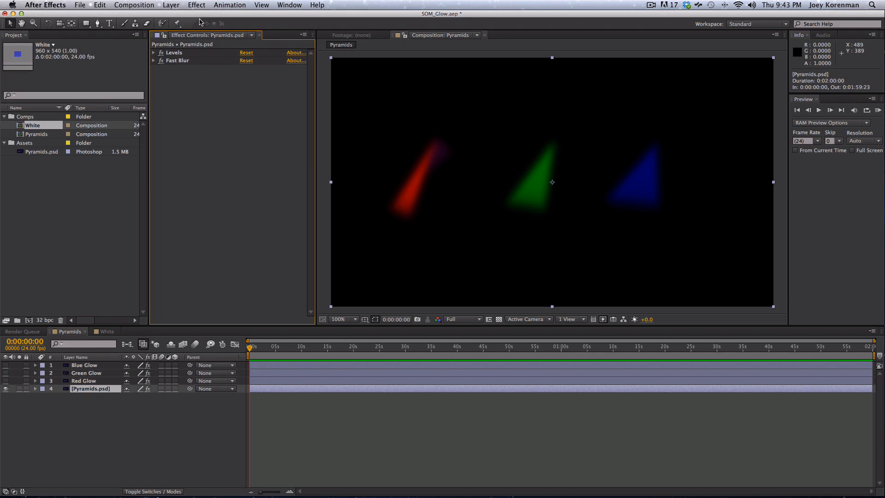
# Apply CC Composite to Pyramids.psd and compare the image with the effect disabled and enabled.
pyautogui.click(197, 5)
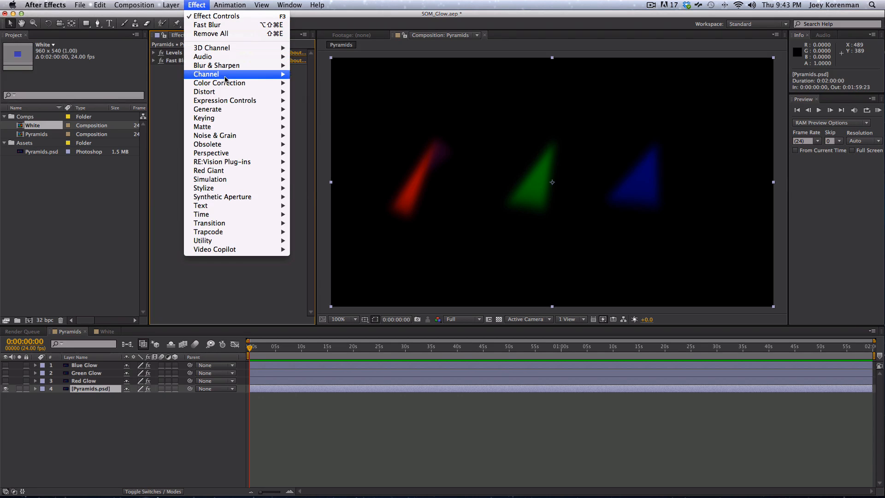
pyautogui.moveTo(231, 75)
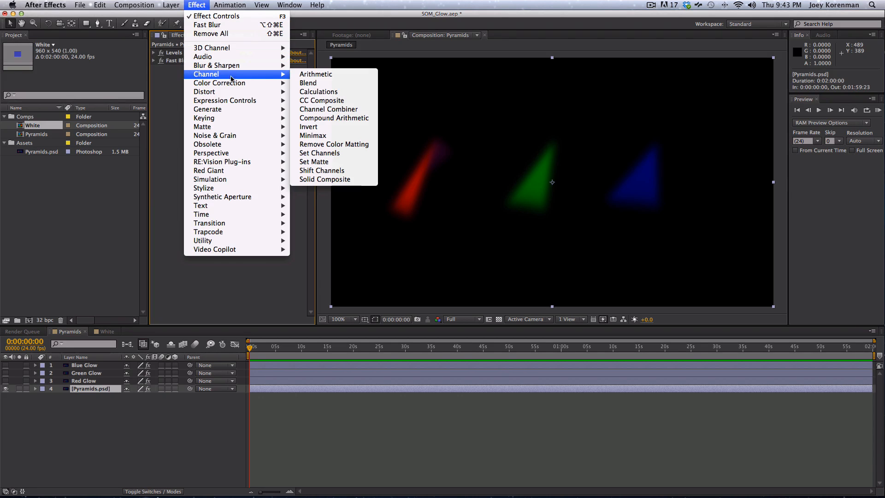
pyautogui.click(339, 102)
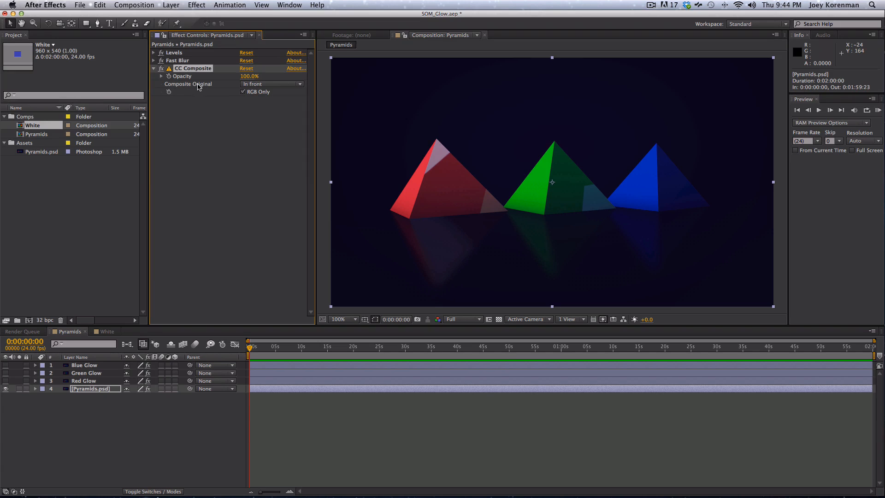
pyautogui.click(161, 68)
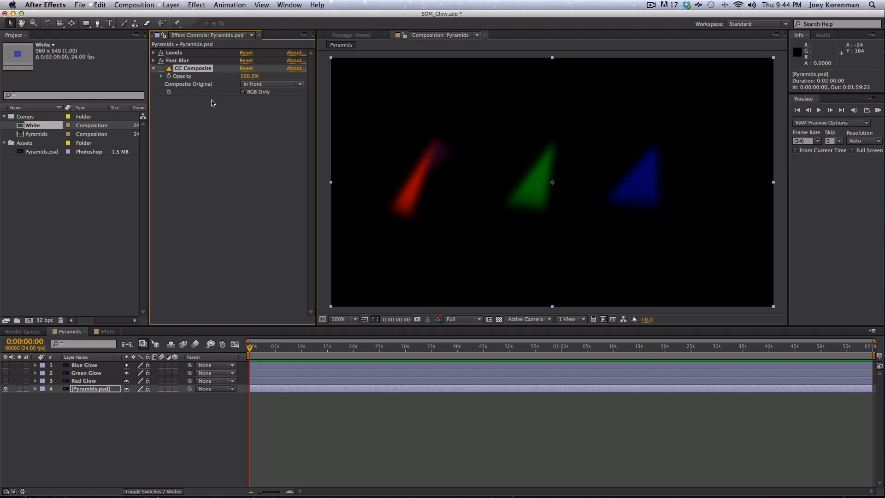
pyautogui.click(181, 61)
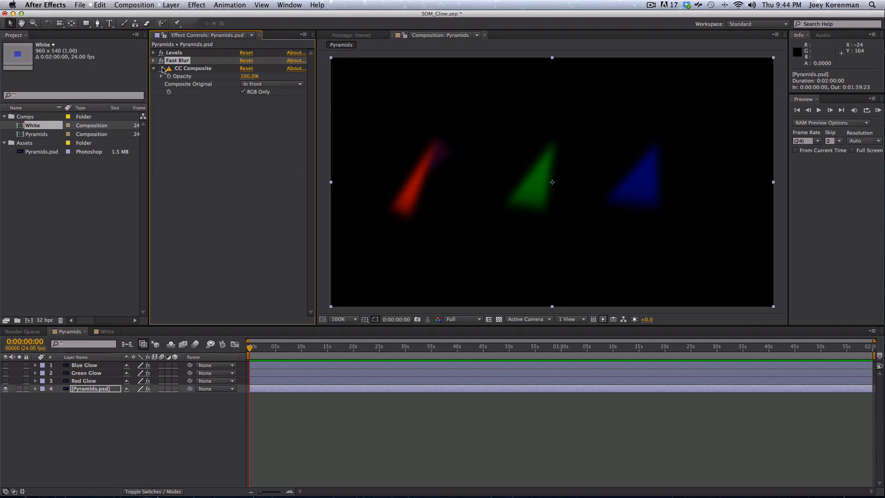
pyautogui.click(161, 69)
# Set CC Composite's Composite Original mode to Add and compare the result by disabling and re-enabling the effect.
pyautogui.click(198, 70)
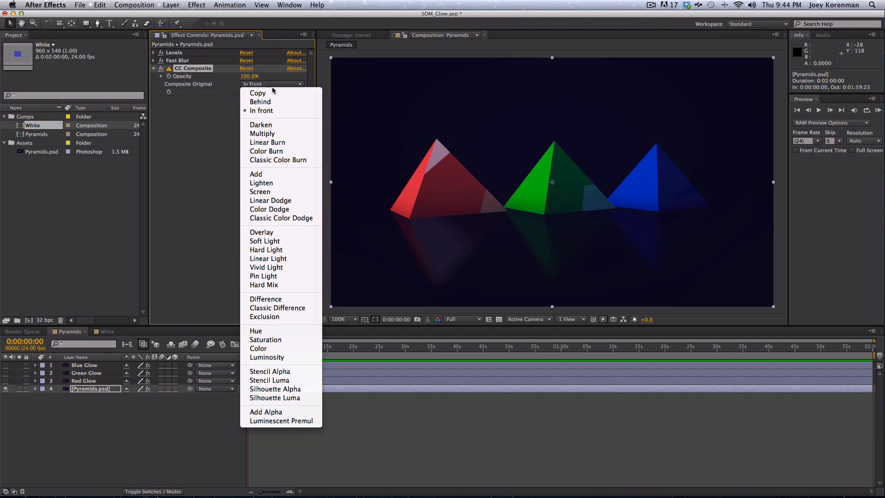
pyautogui.click(270, 174)
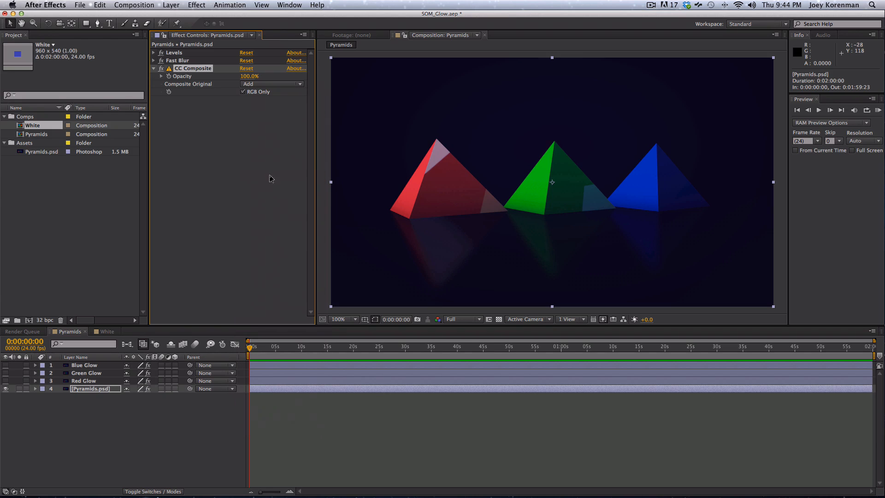
pyautogui.click(183, 54)
pyautogui.click(181, 62)
pyautogui.click(208, 69)
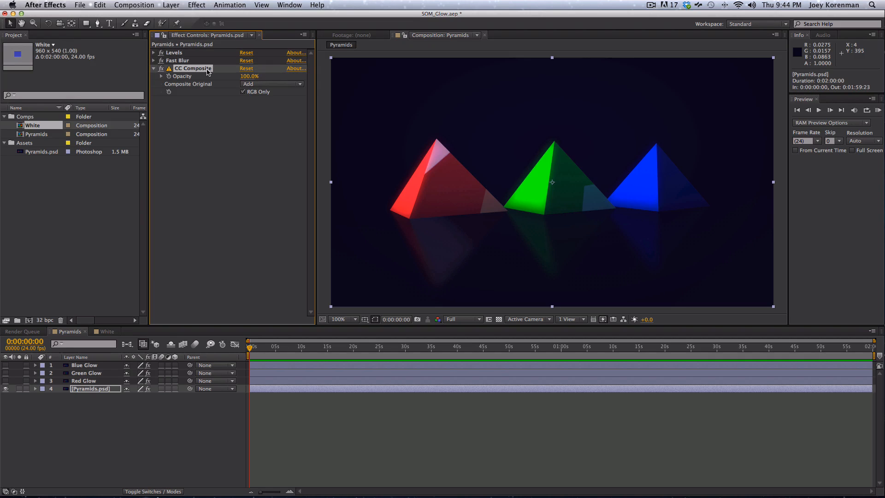
pyautogui.click(161, 68)
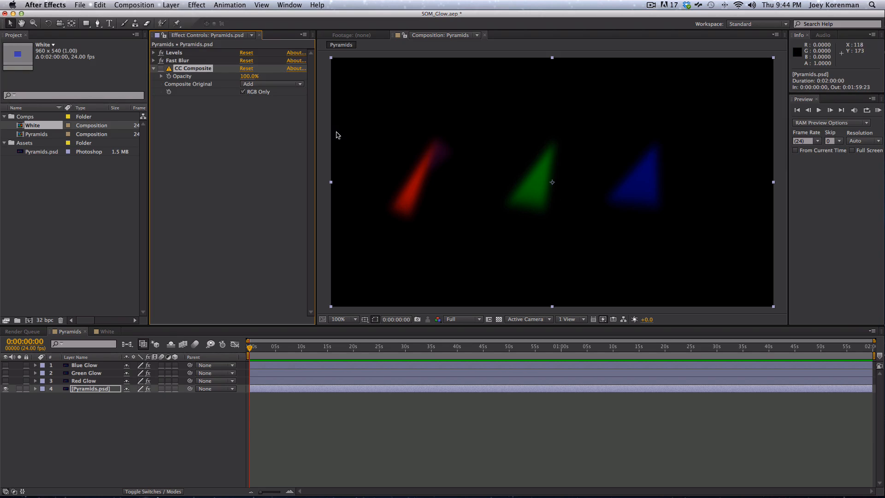
pyautogui.click(161, 68)
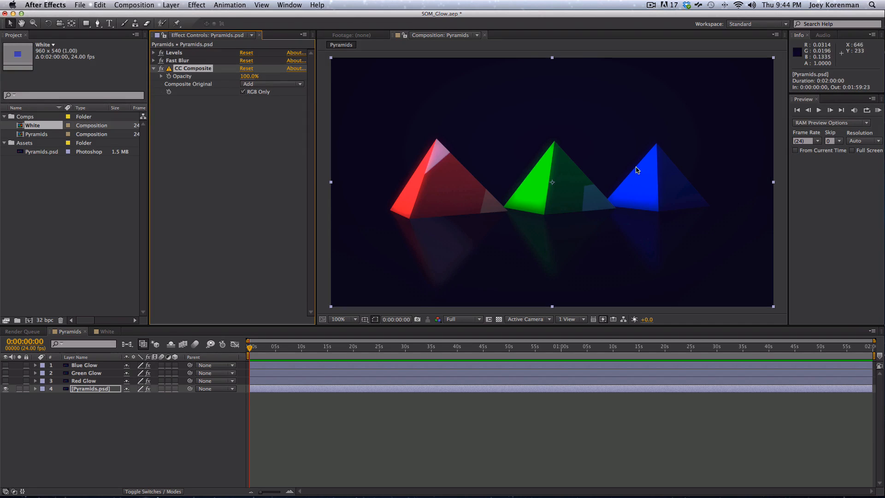
pyautogui.click(260, 219)
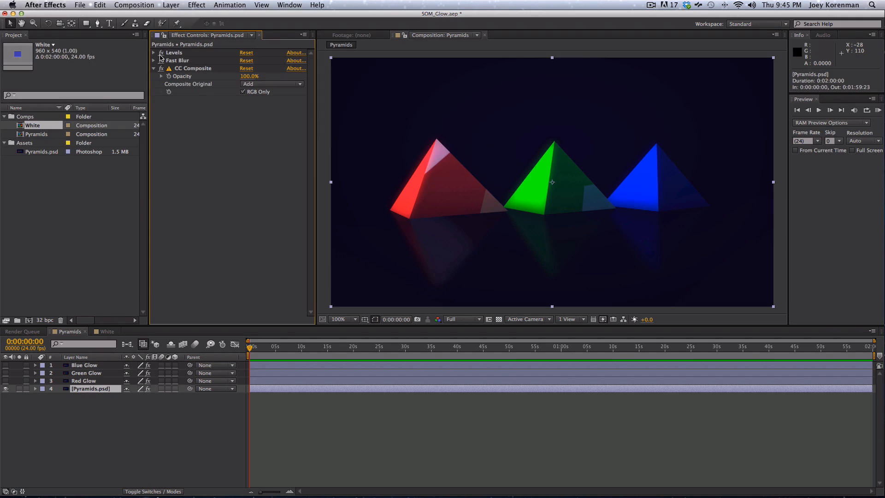
# Set Pyramids.psd's Levels Input White to 0.8588 and Output White to 0.8314, then collapse the effect.
pyautogui.click(154, 53)
pyautogui.moveTo(290, 105); pyautogui.dragTo(274, 122)
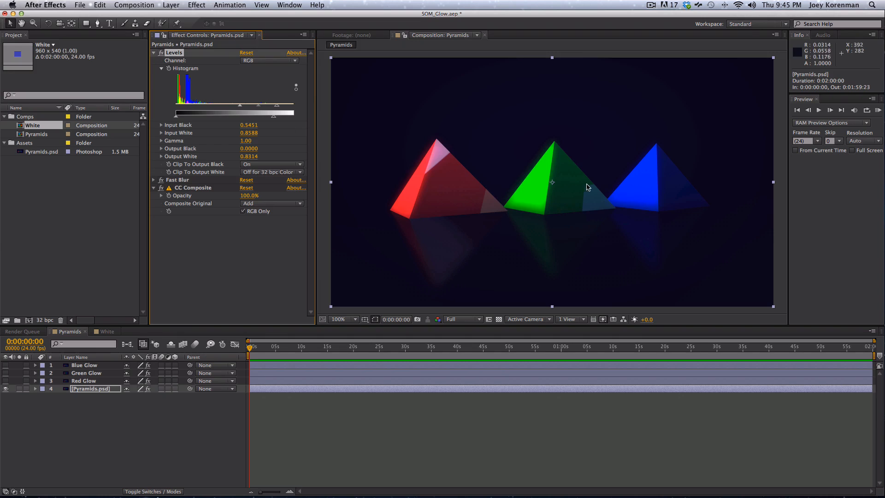
pyautogui.click(154, 53)
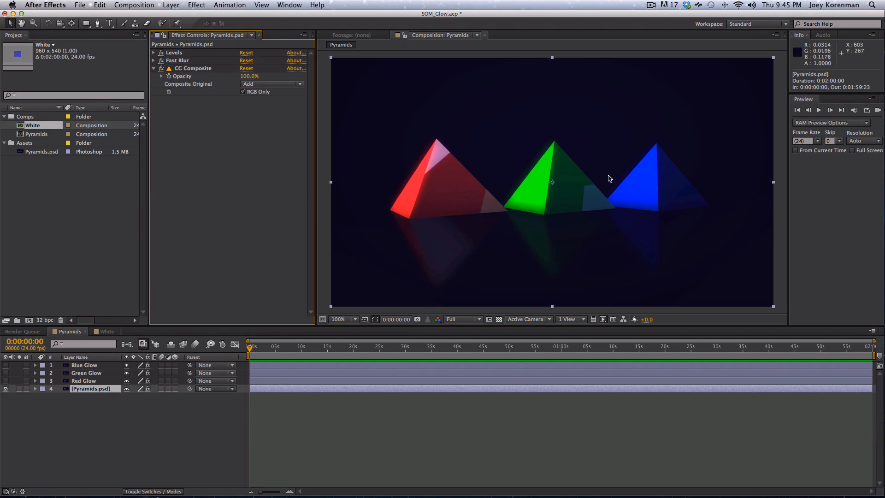
# Apply Hue/Saturation to Pyramids.psd and set its Master Saturation to -100.
pyautogui.click(193, 71)
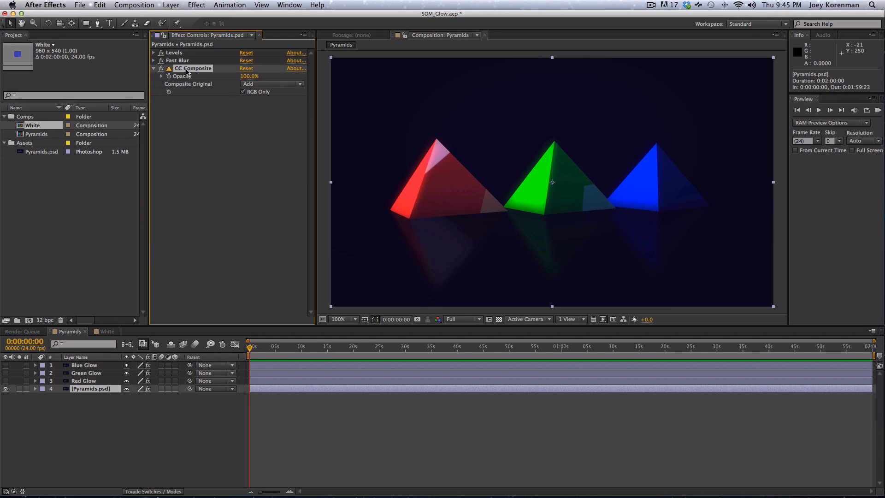
pyautogui.click(216, 146)
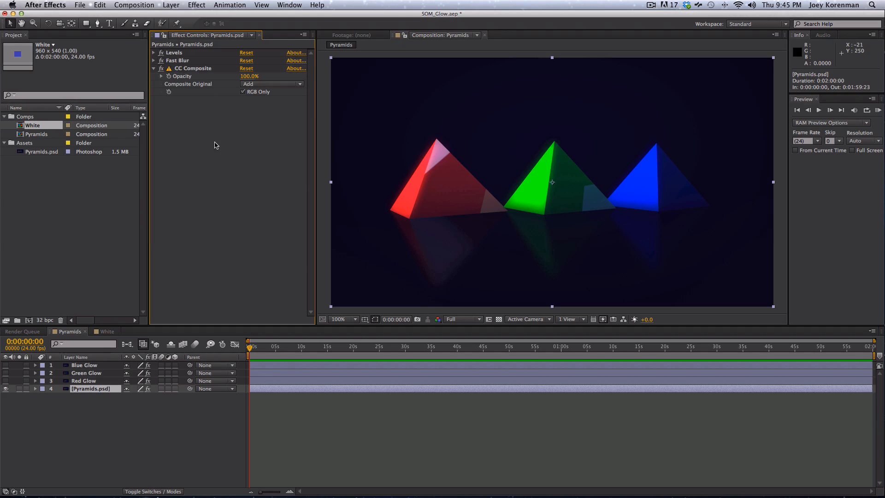
pyautogui.click(196, 7)
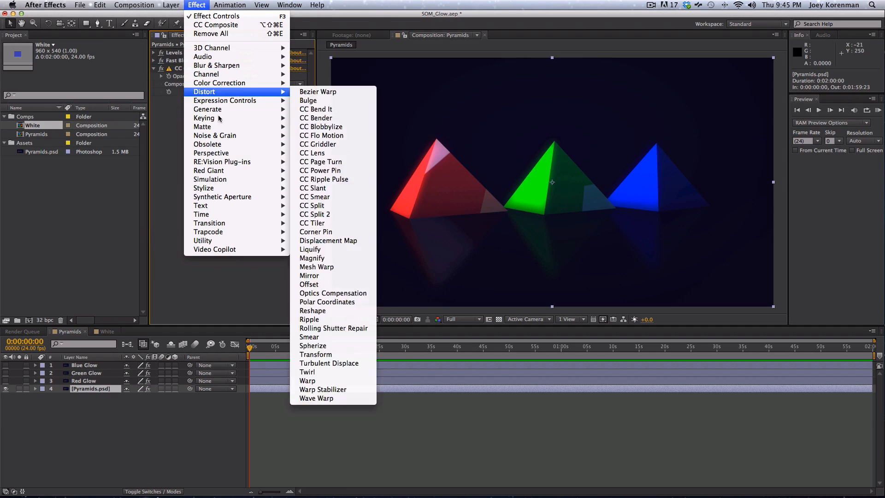
pyautogui.click(154, 147)
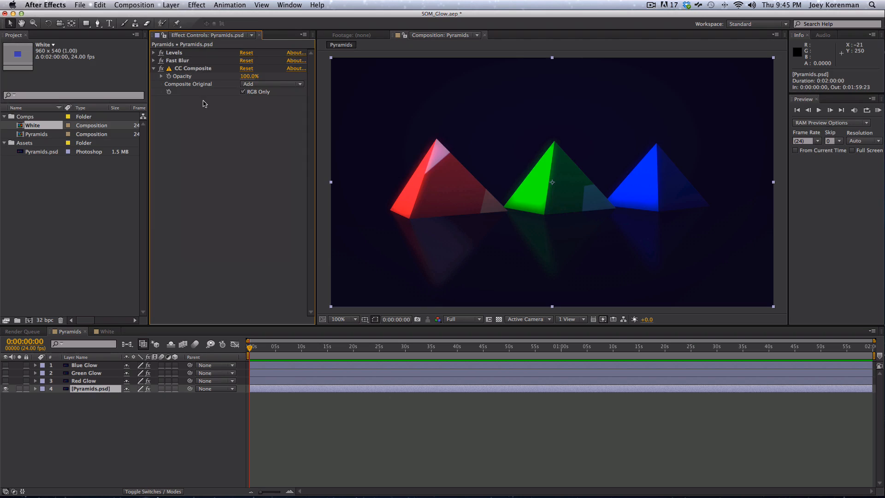
pyautogui.click(197, 5)
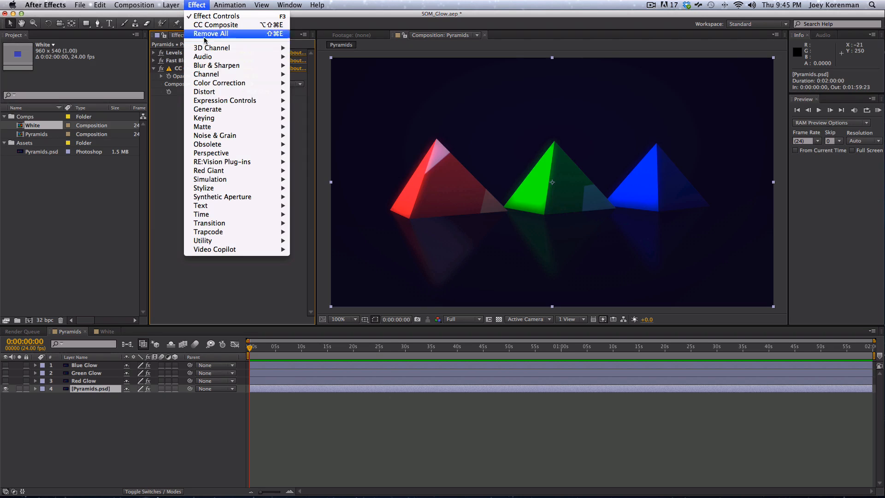
pyautogui.moveTo(244, 83)
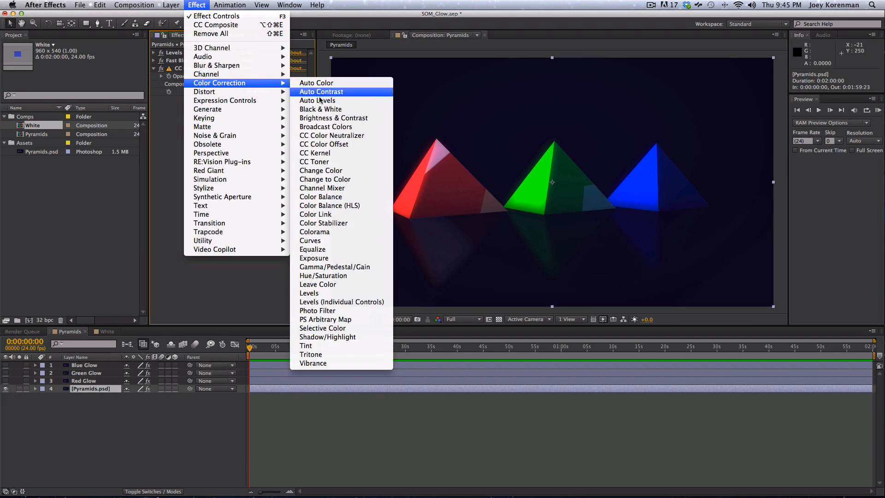
pyautogui.click(352, 275)
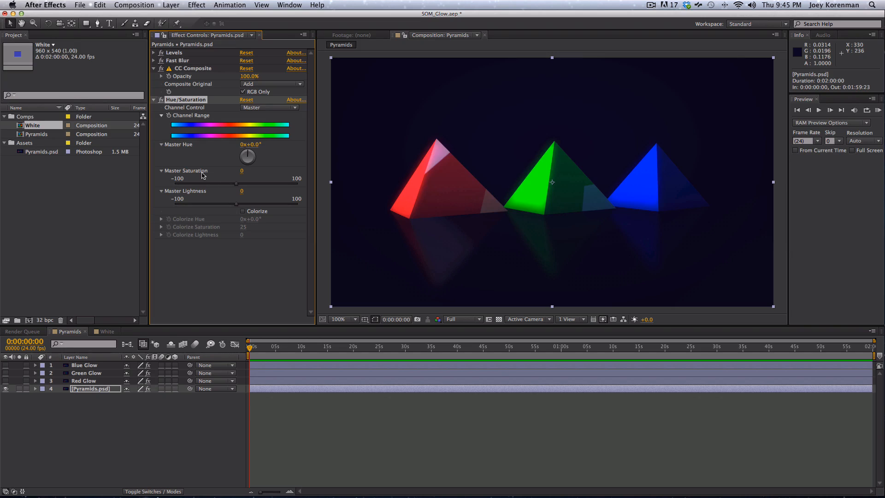
pyautogui.click(241, 171)
pyautogui.click(237, 185)
pyautogui.moveTo(241, 171); pyautogui.dragTo(112, 196)
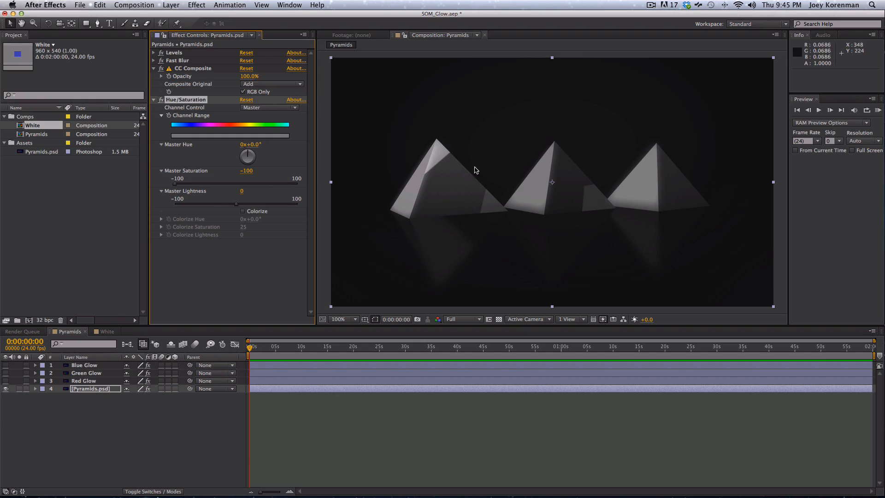
pyautogui.click(225, 277)
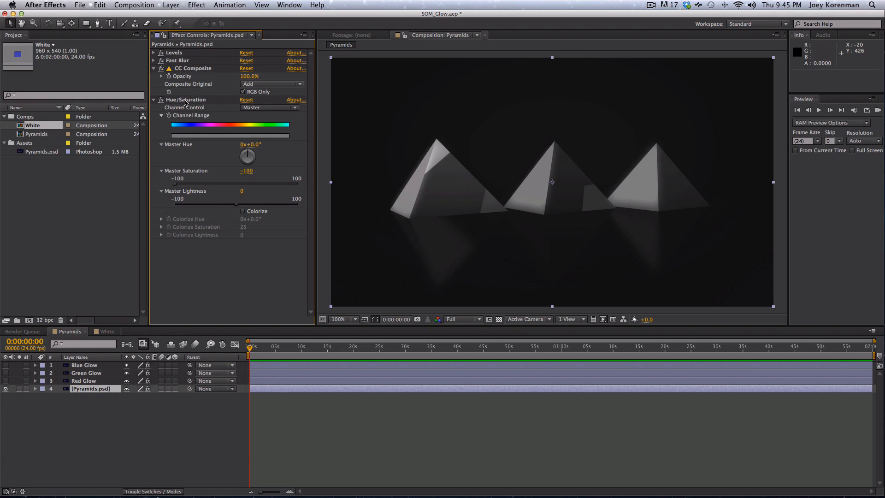
# Reorder the Pyramids.psd effects so that Hue/Saturation sits between Fast Blur and CC Composite.
pyautogui.click(186, 100)
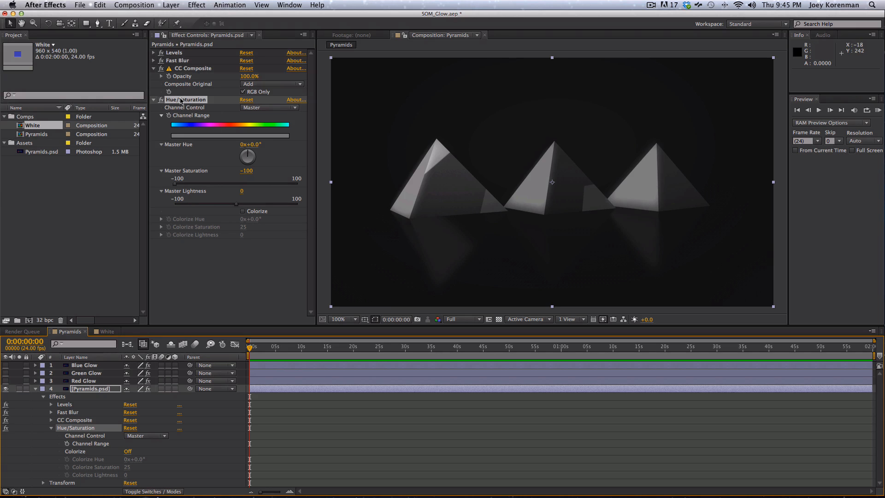
pyautogui.click(178, 101)
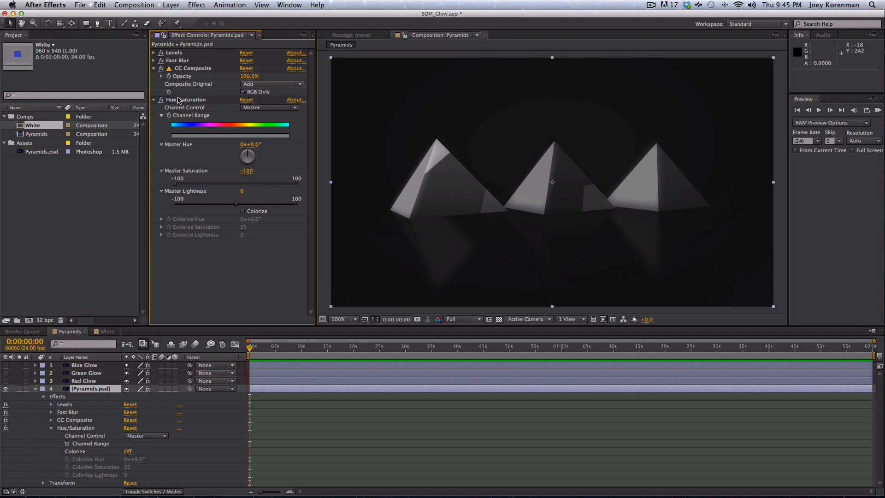
pyautogui.moveTo(182, 101); pyautogui.dragTo(183, 68)
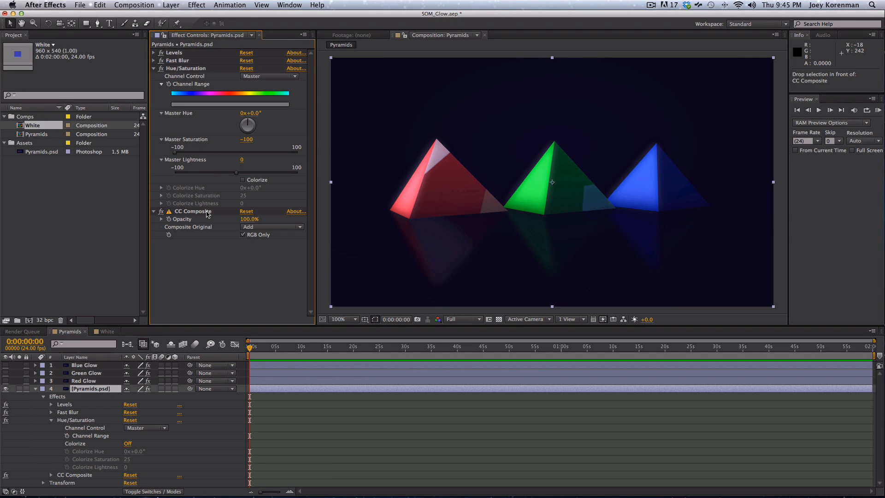
# With CC Composite temporarily disabled, set Hue/Saturation's Master Saturation to -78, then re-enable CC Composite and collapse Hue/Saturation.
pyautogui.click(161, 212)
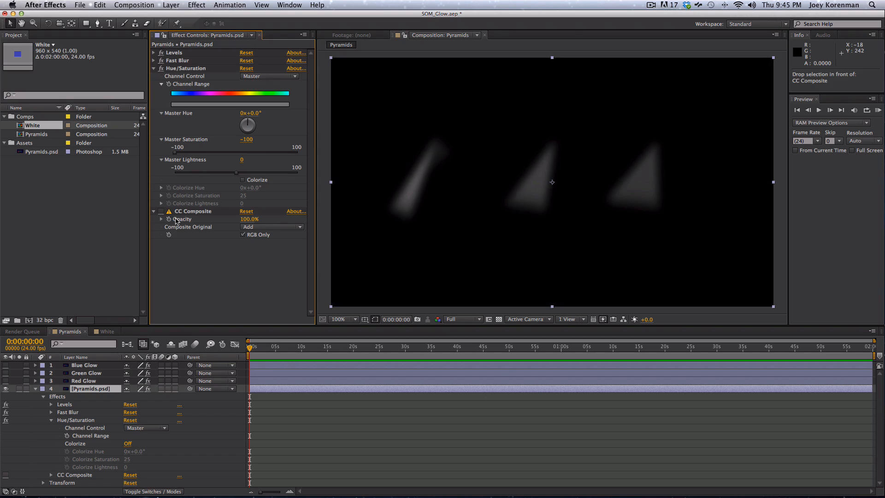
pyautogui.moveTo(247, 144)
pyautogui.mouseDown()
pyautogui.moveTo(281, 145)
pyautogui.moveTo(257, 150)
pyautogui.mouseUp()
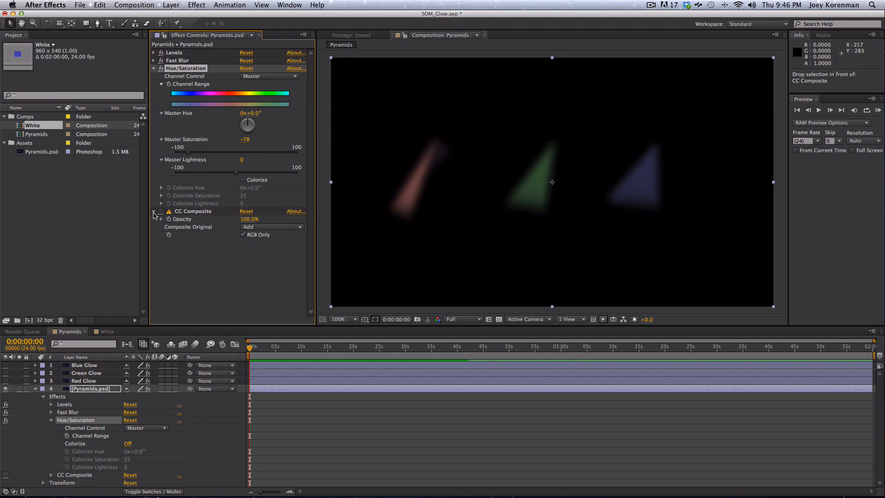
pyautogui.click(258, 227)
pyautogui.click(194, 266)
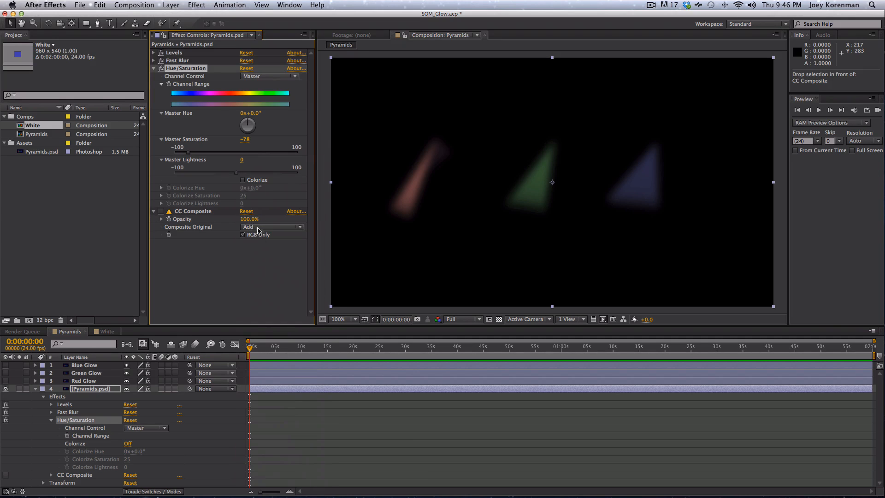
pyautogui.click(161, 211)
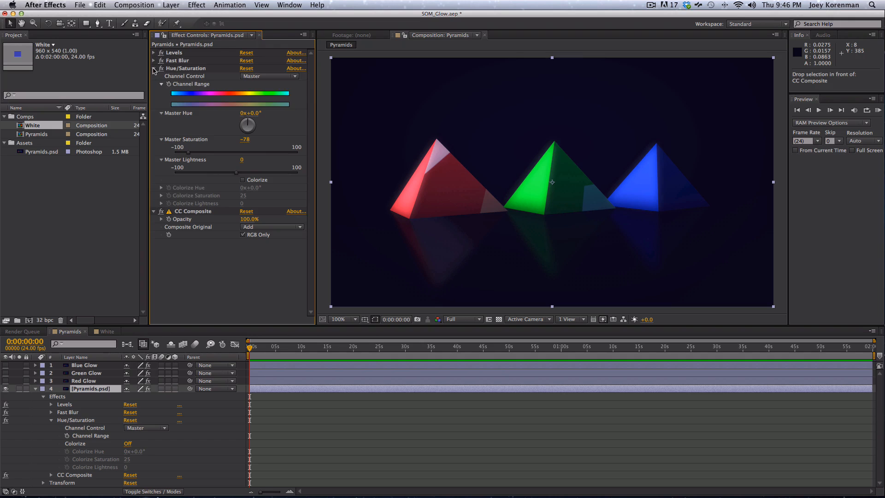
pyautogui.click(154, 68)
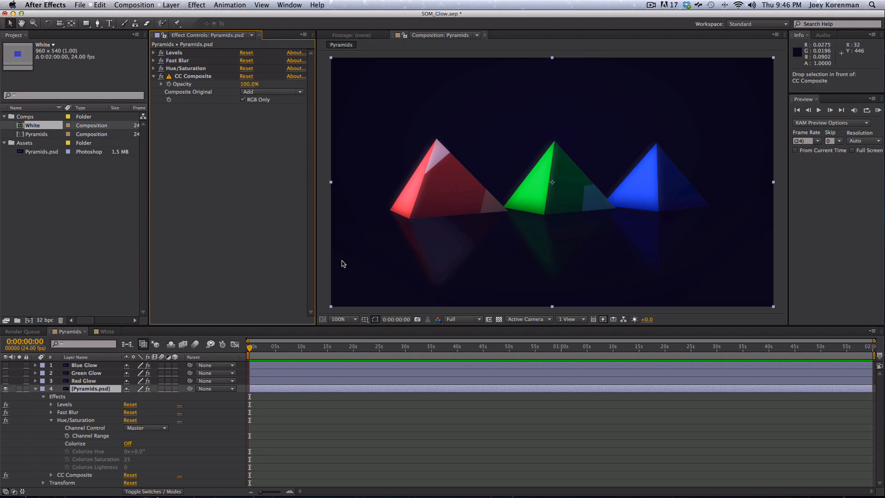
# Collapse CC Composite and the Pyramids.psd layer, then copy the layer's Levels, Fast Blur, Hue/Saturation and CC Composite effects.
pyautogui.click(154, 76)
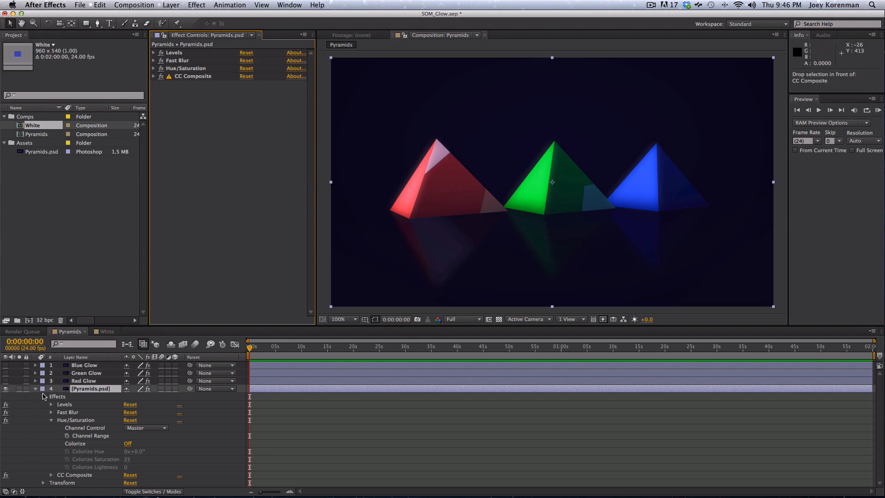
pyautogui.click(35, 388)
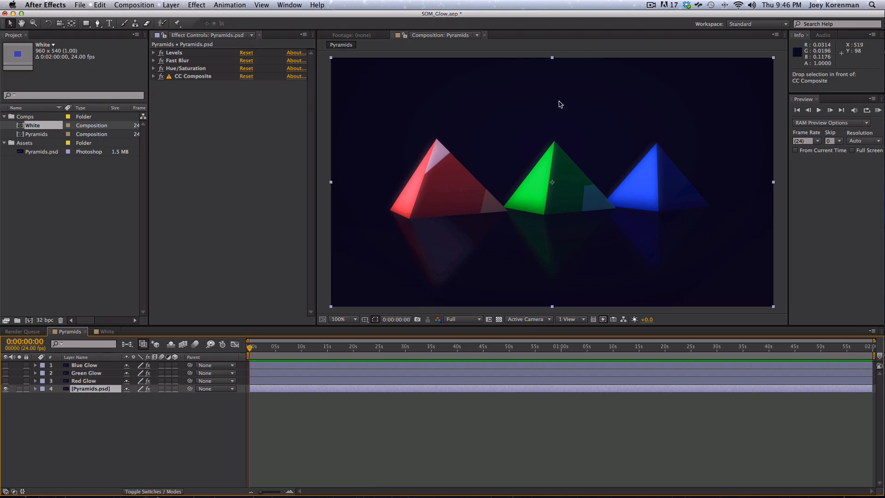
pyautogui.click(263, 159)
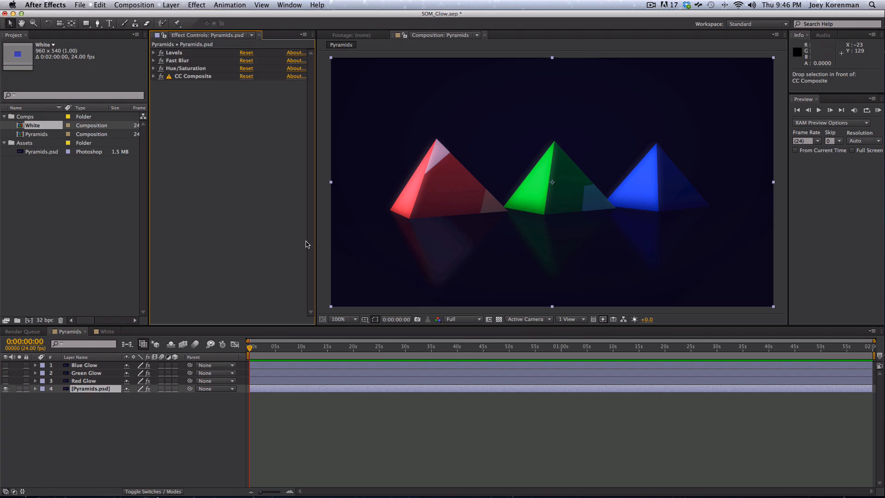
pyautogui.press('super+a')
pyautogui.press('super+c')
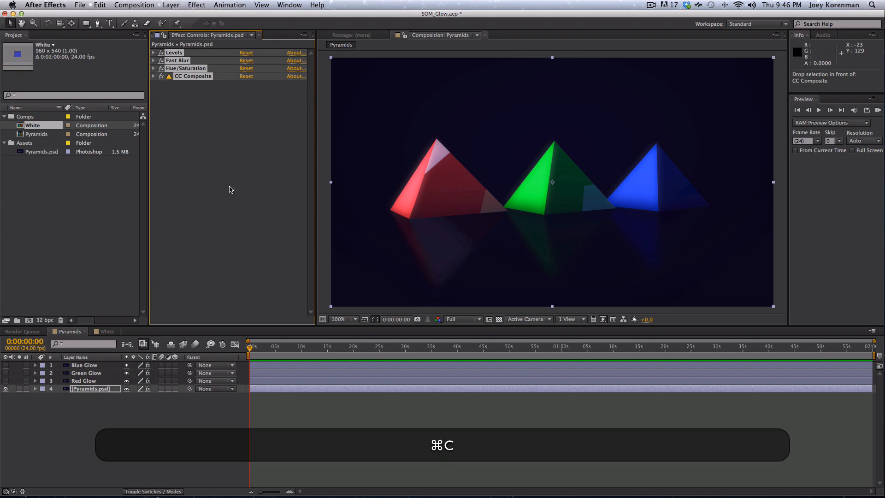
pyautogui.click(199, 123)
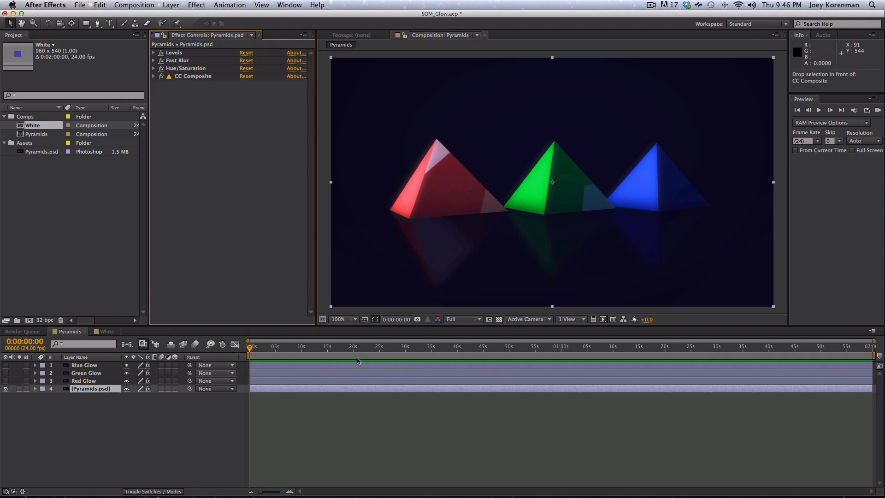
# Try CC Composite's Composite Original on Pyramids.psd as Screen, then set it back to Add and collapse the effect.
pyautogui.click(181, 63)
pyautogui.click(203, 178)
pyautogui.click(154, 76)
pyautogui.click(263, 95)
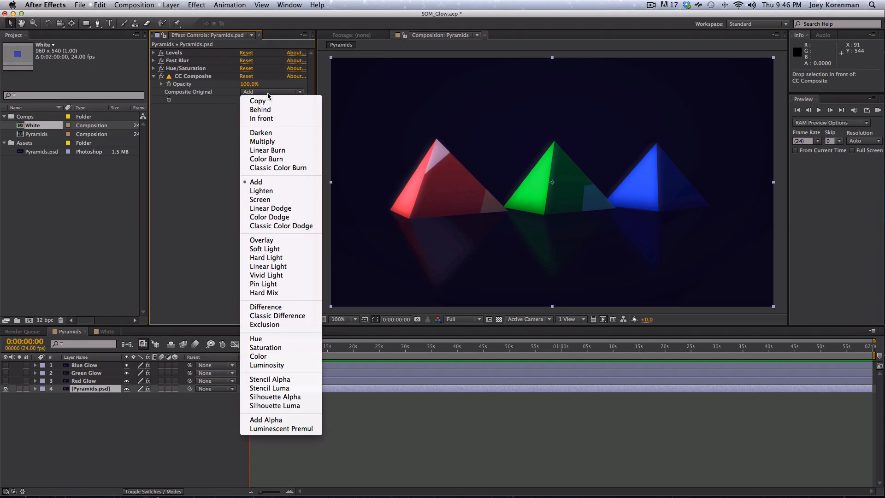
pyautogui.press('Return')
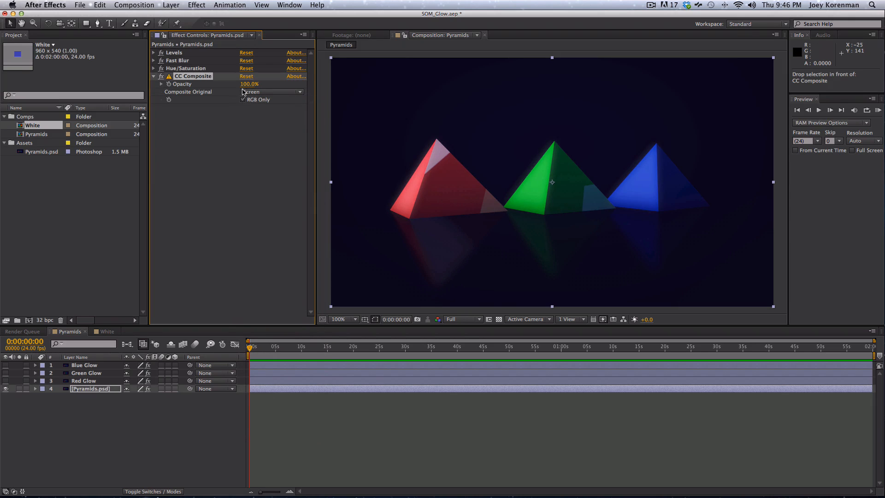
pyautogui.click(272, 92)
pyautogui.click(258, 184)
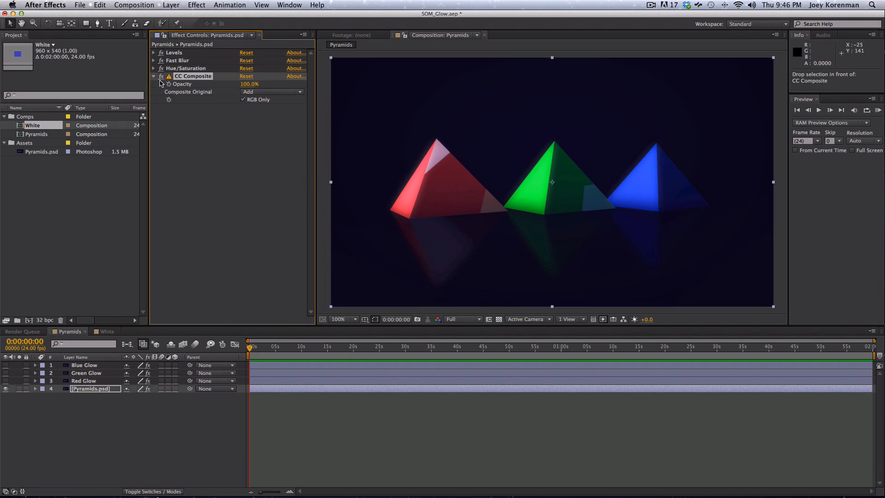
pyautogui.click(154, 76)
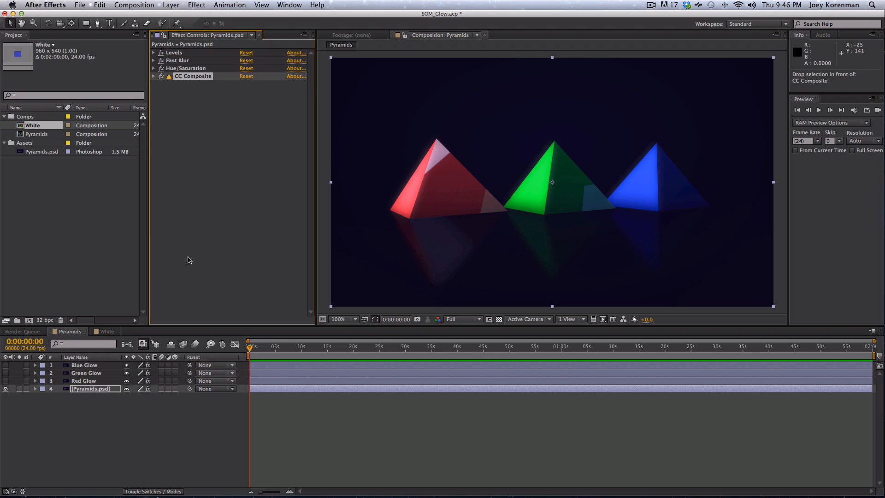
pyautogui.click(194, 231)
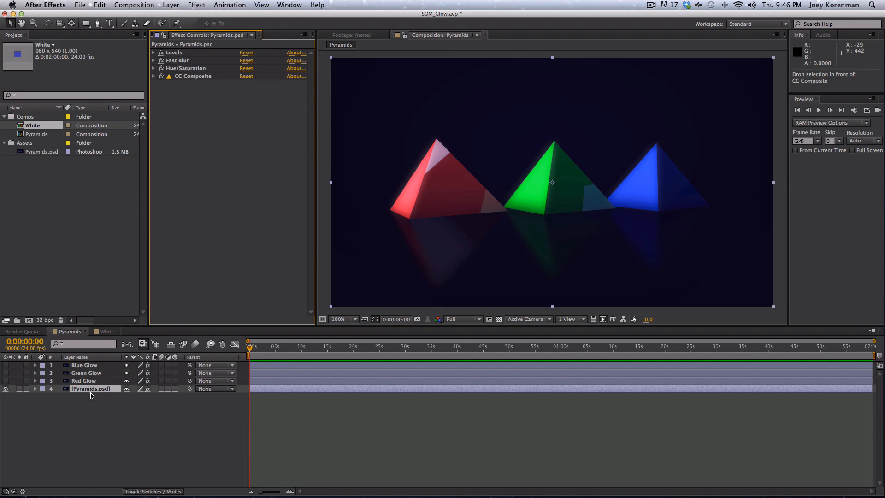